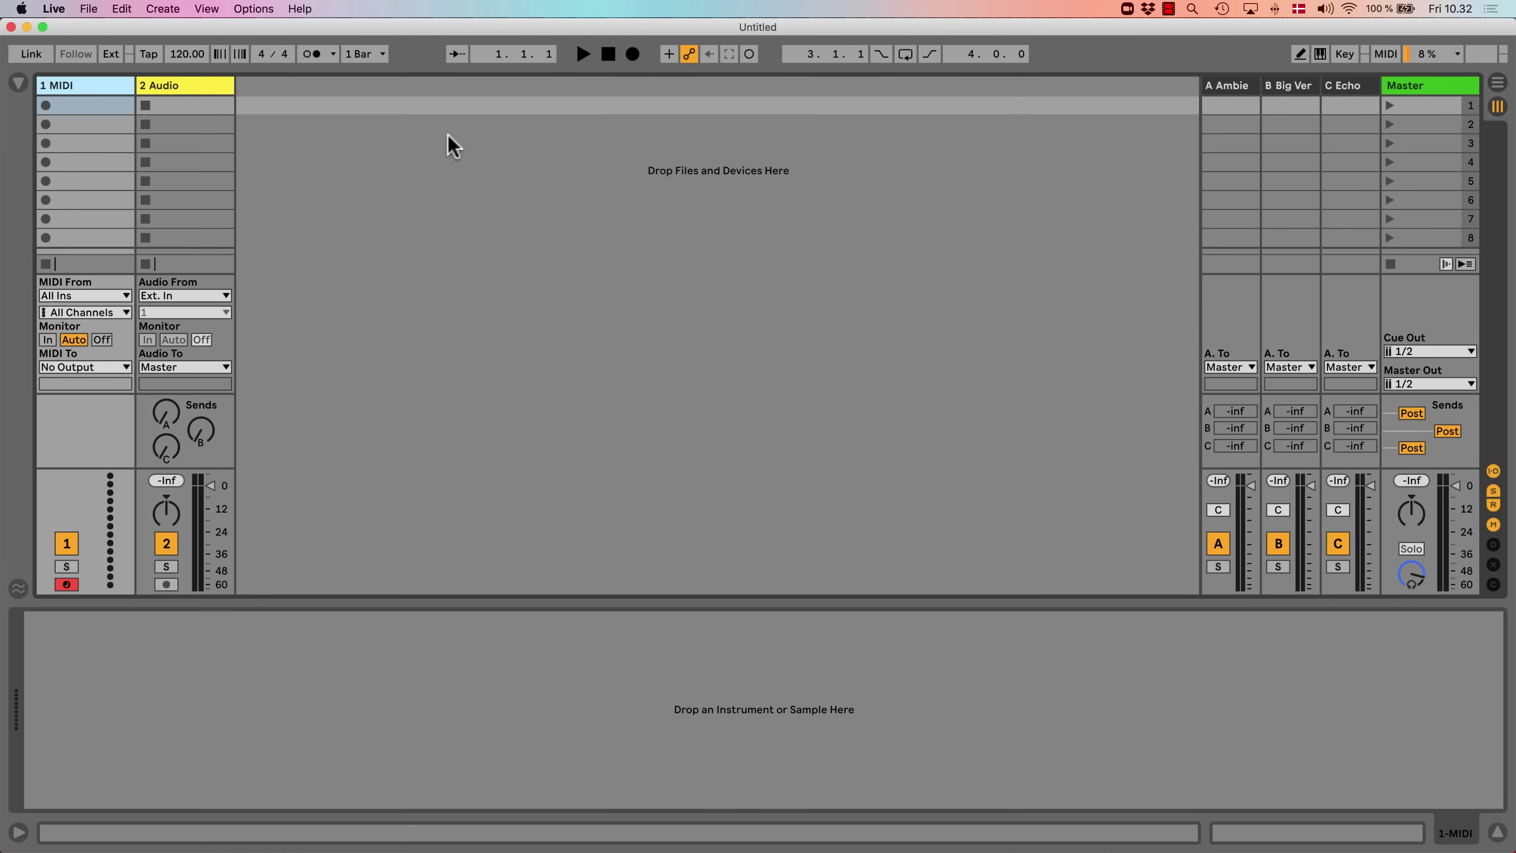
- Check the Help menu for a newer version of Ableton Live
{"action": "left_click", "coordinate": [306, 8]}
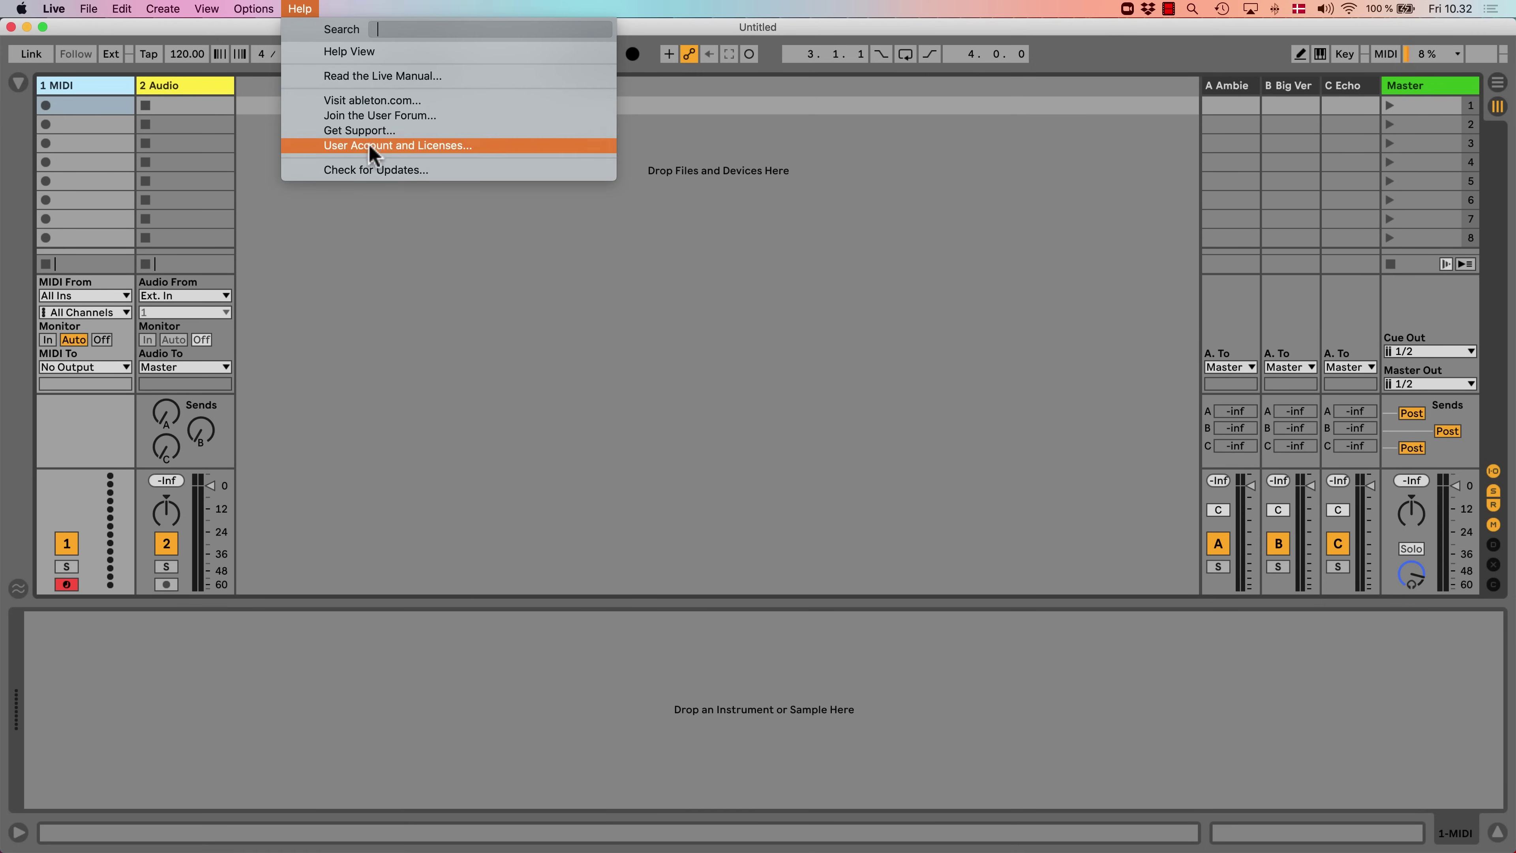
{"action": "left_click", "coordinate": [442, 172]}
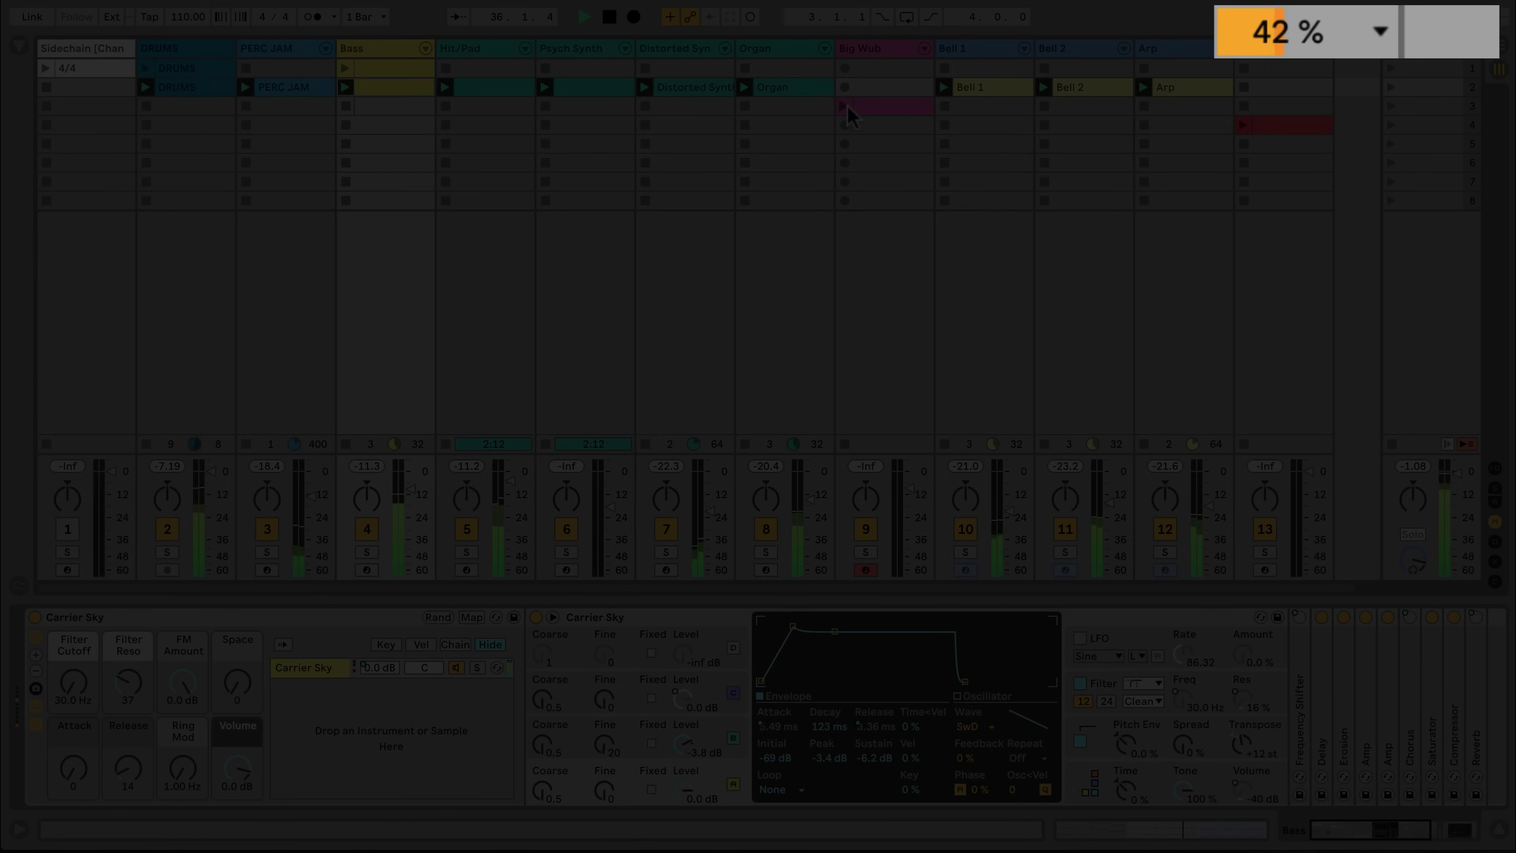
{"action": "left_click", "coordinate": [847, 107]}
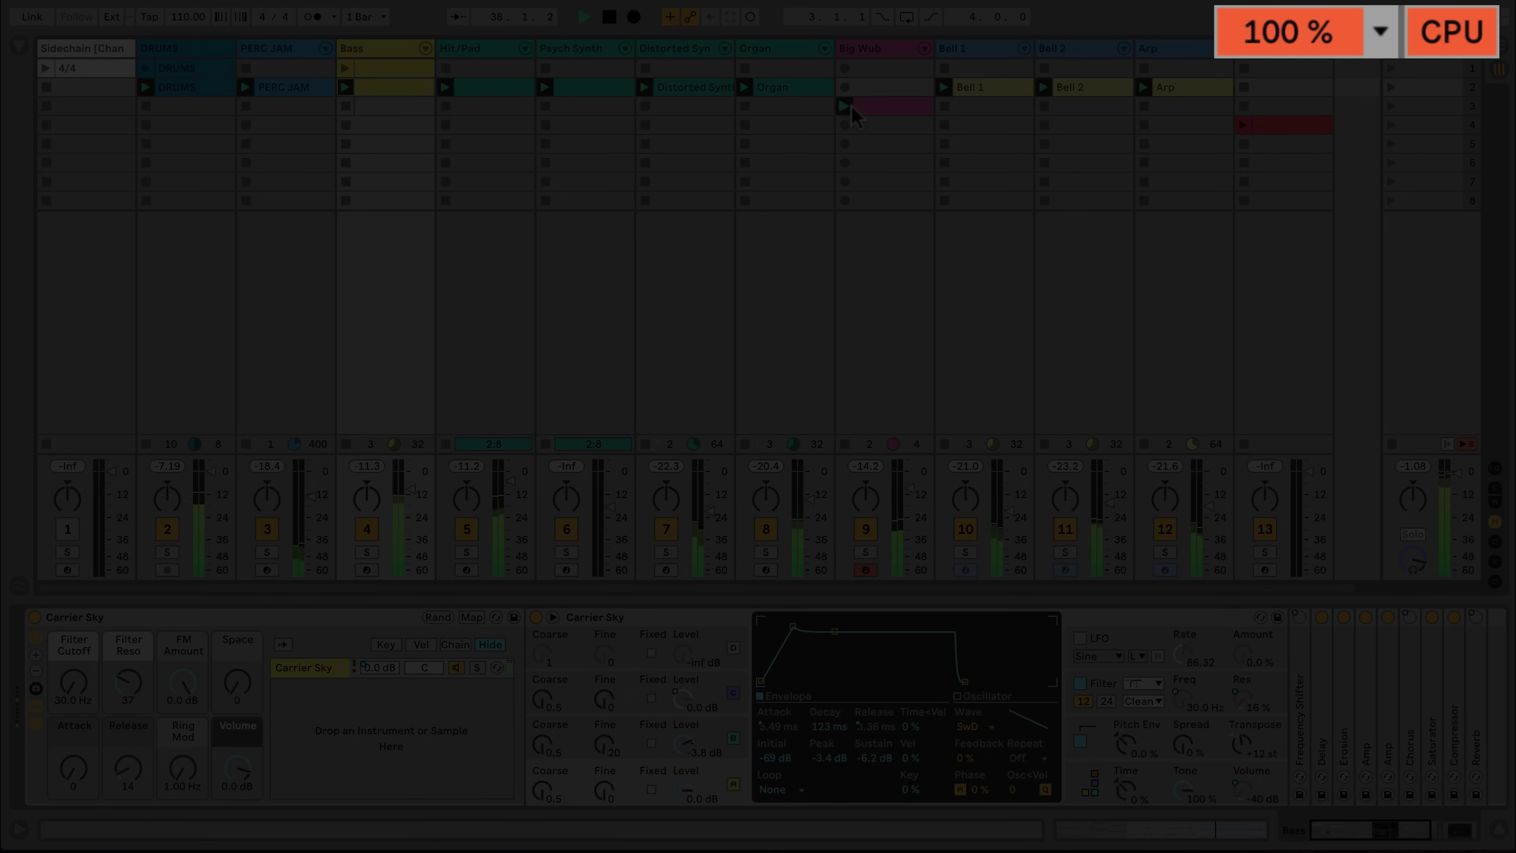
{"action": "left_click", "coordinate": [1389, 89]}
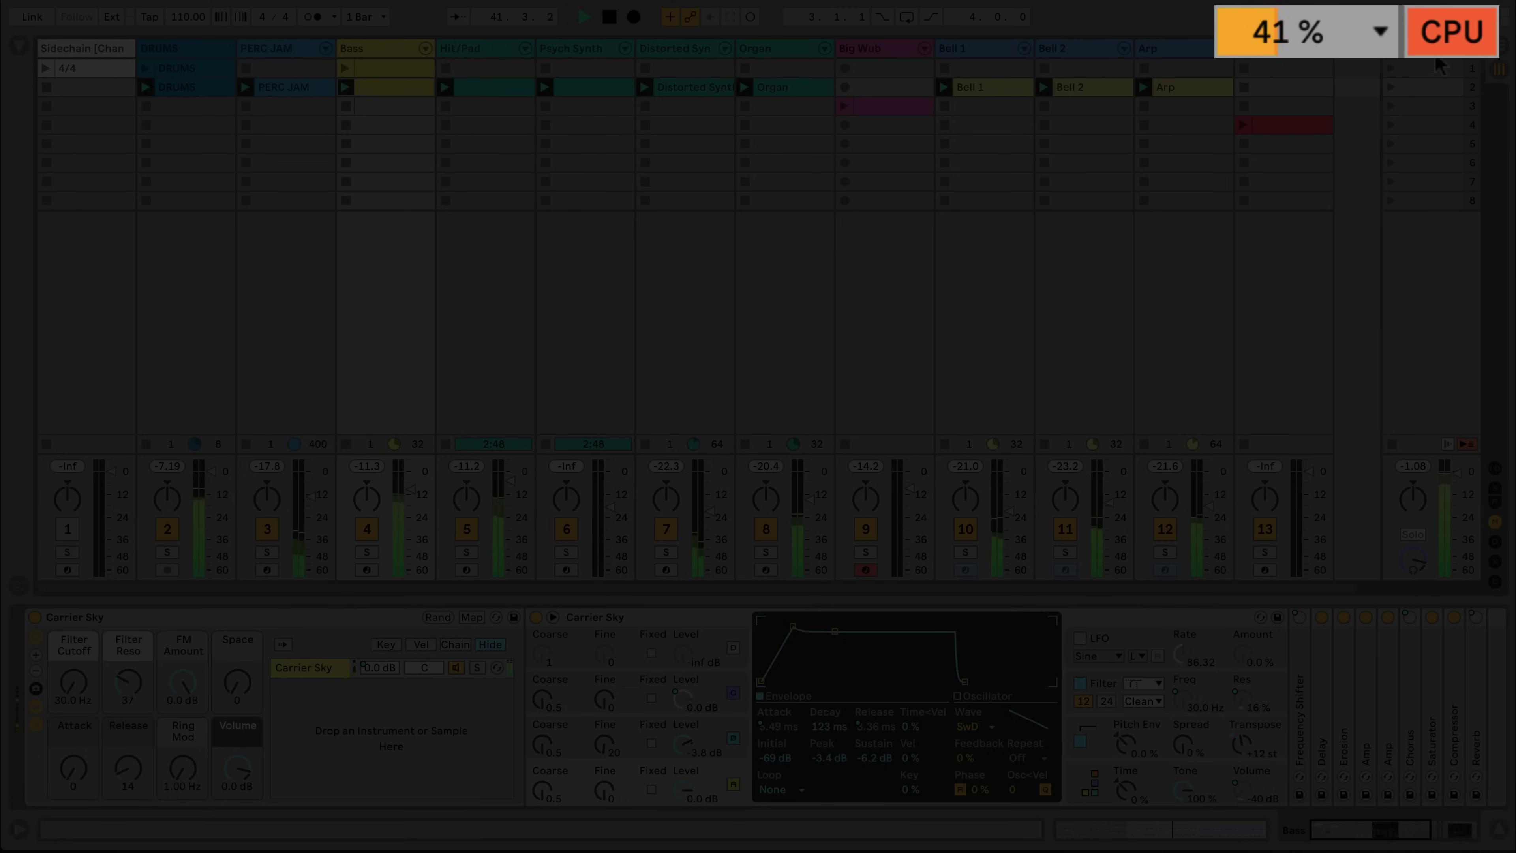
{"action": "left_click", "coordinate": [1380, 31]}
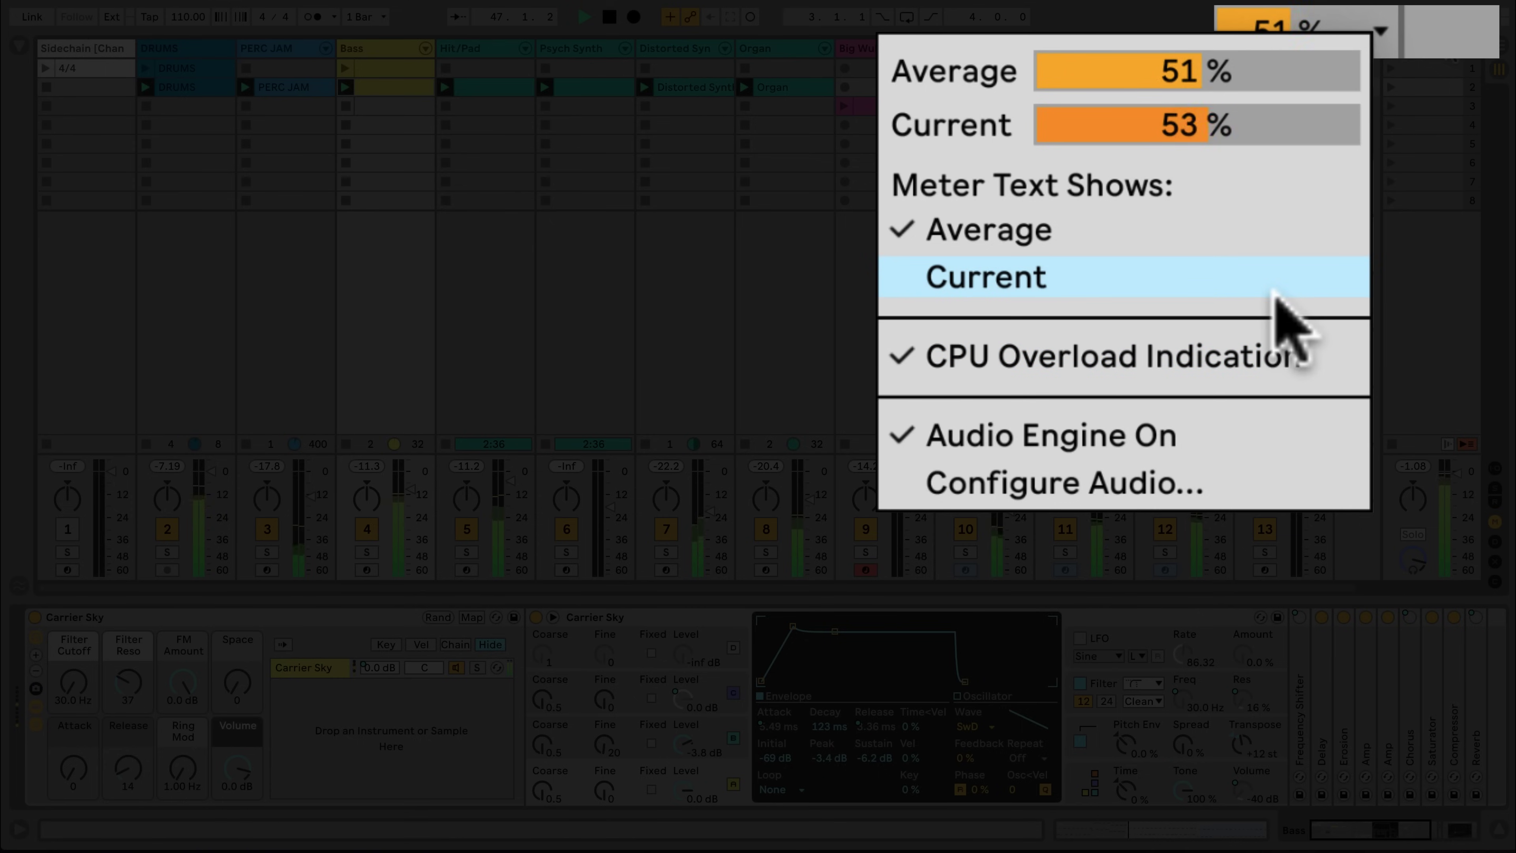
{"action": "left_click", "coordinate": [1277, 293]}
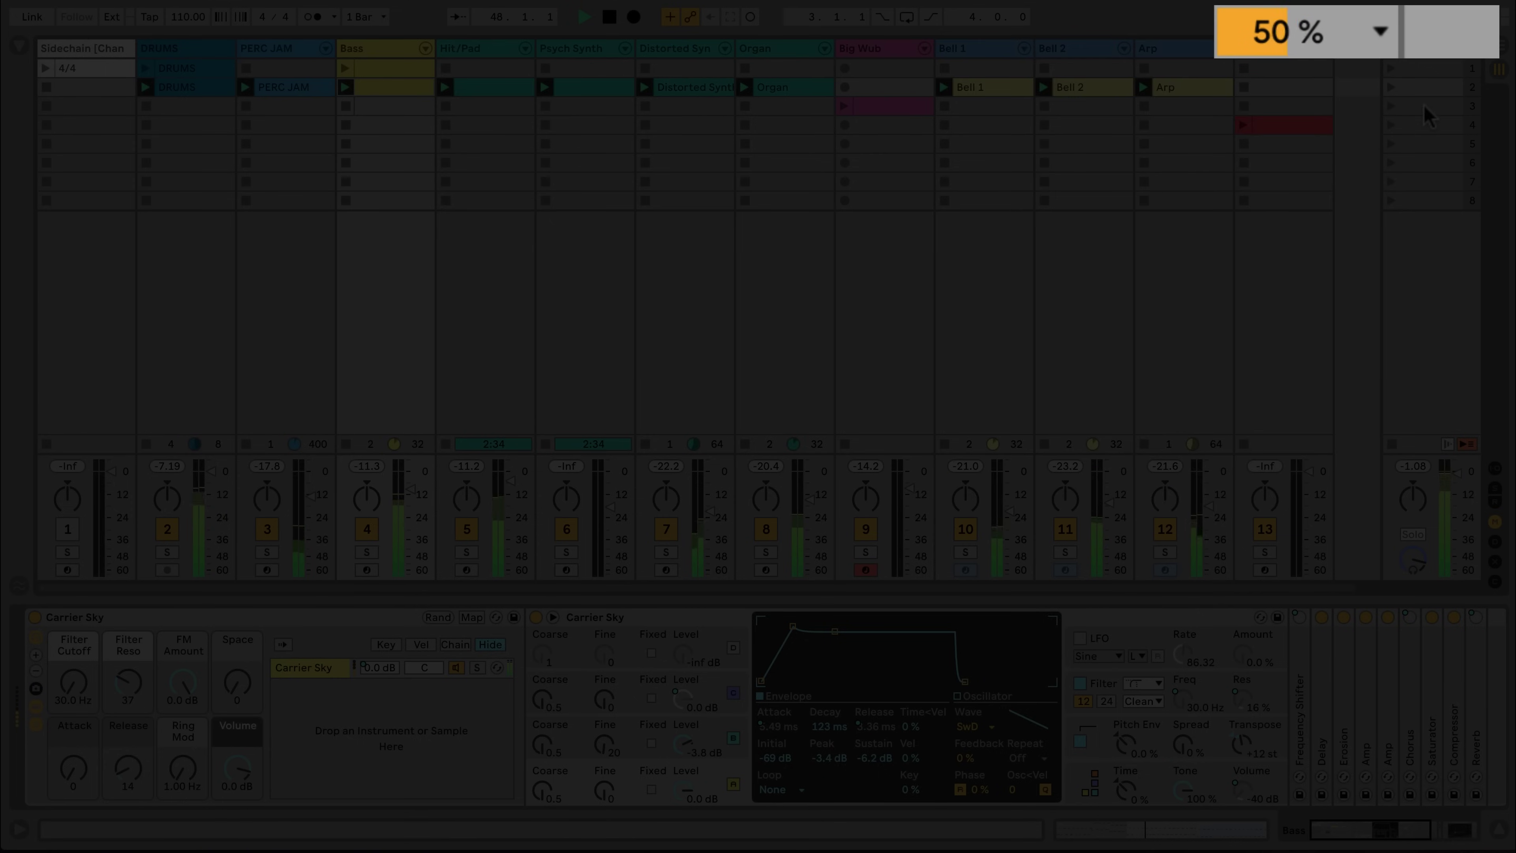
{"action": "left_click", "coordinate": [1378, 30]}
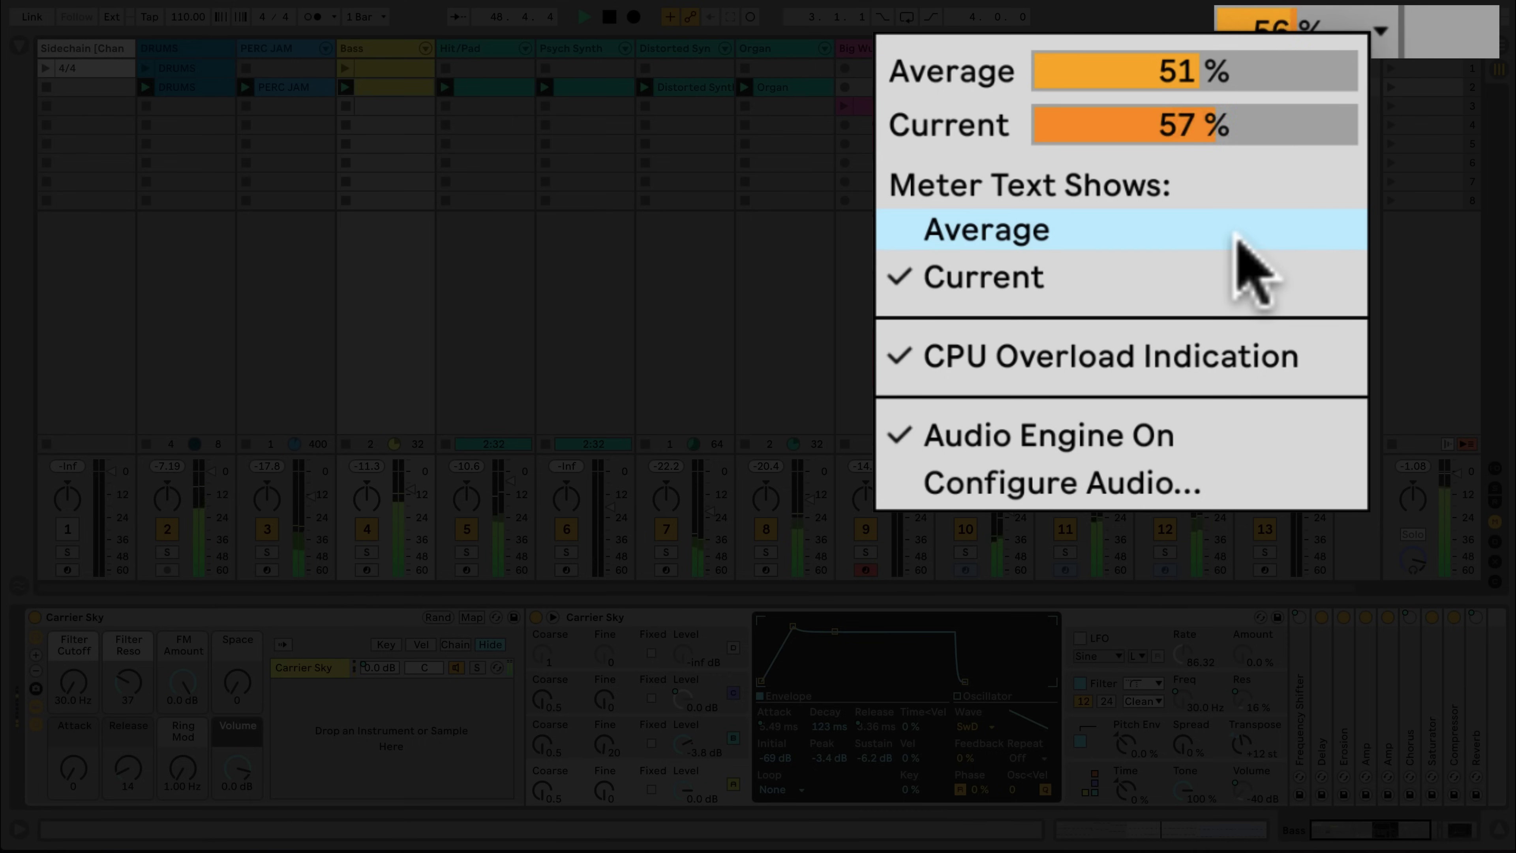
{"action": "left_click", "coordinate": [1235, 239]}
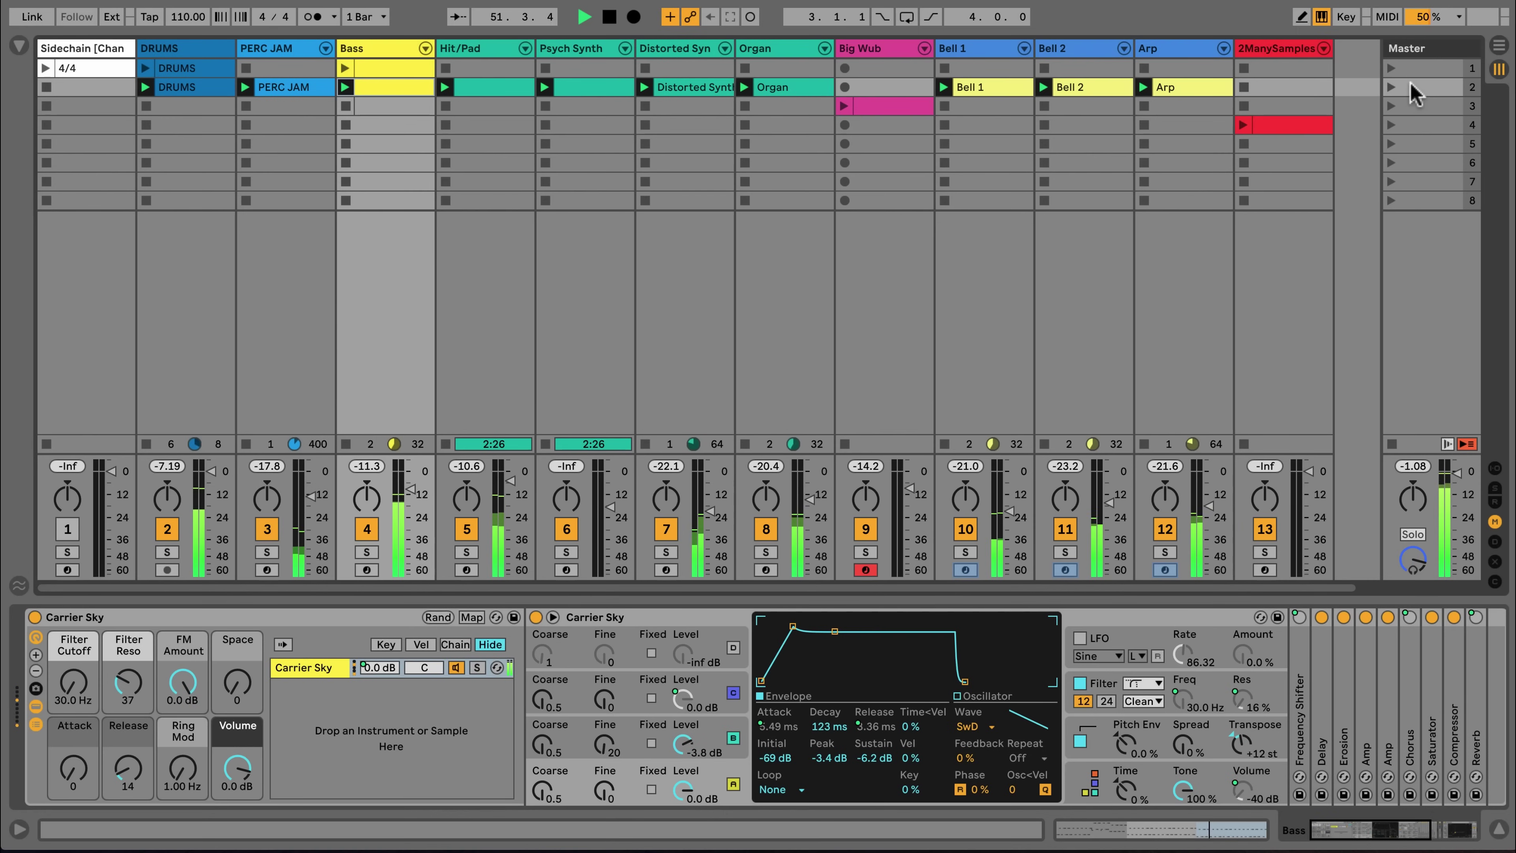
- Show the crossfader assignments in the mixer and display the Hit/Pad track's devices
{"action": "left_click", "coordinate": [1493, 582]}
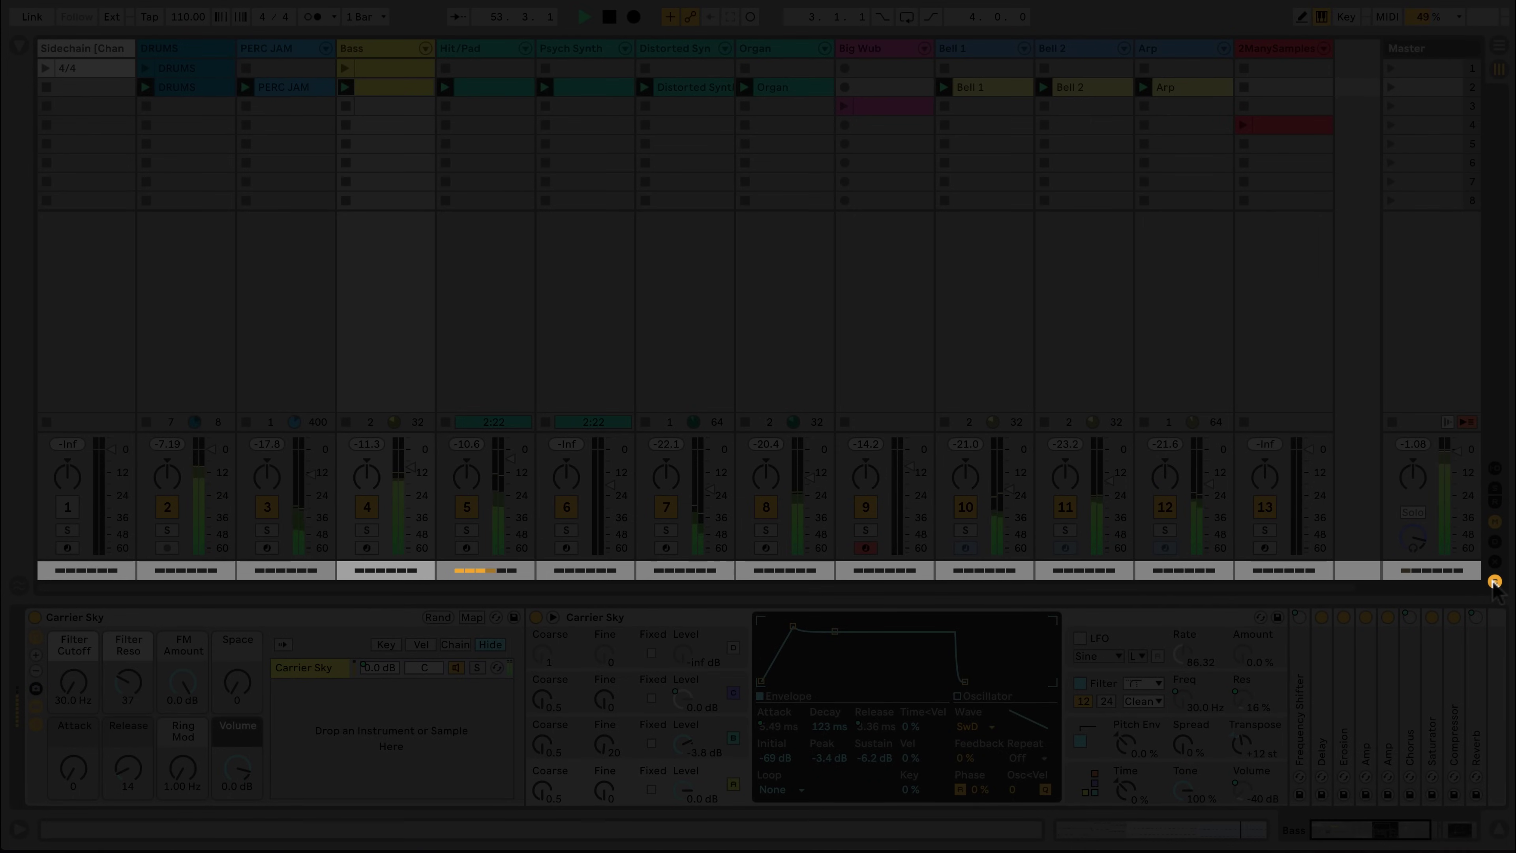
{"action": "left_click", "coordinate": [471, 54]}
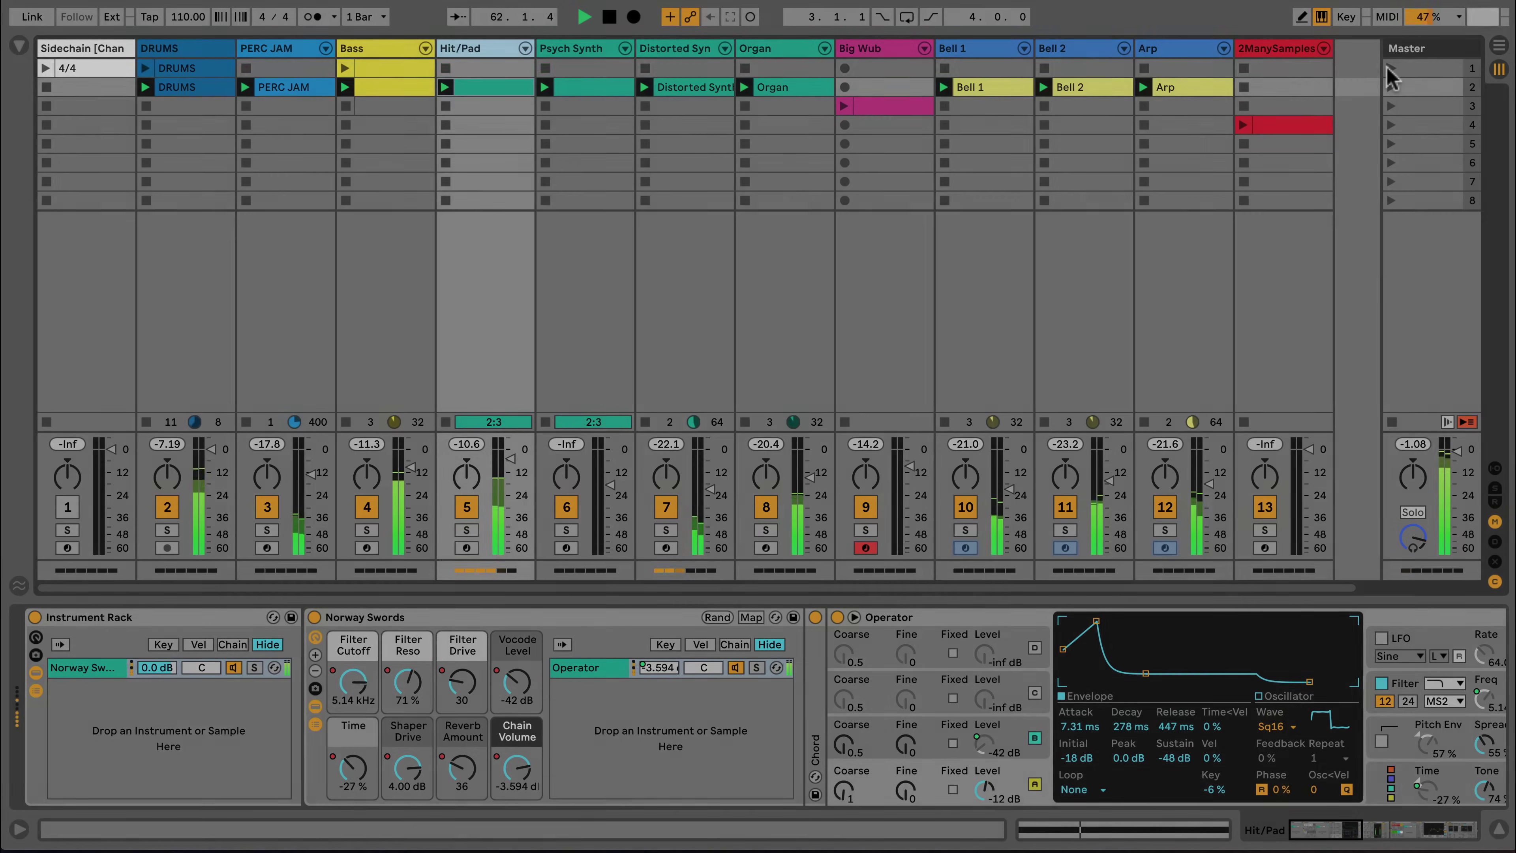
- Launch scenes 1 and 2, then stop playback
{"action": "left_click", "coordinate": [1391, 67]}
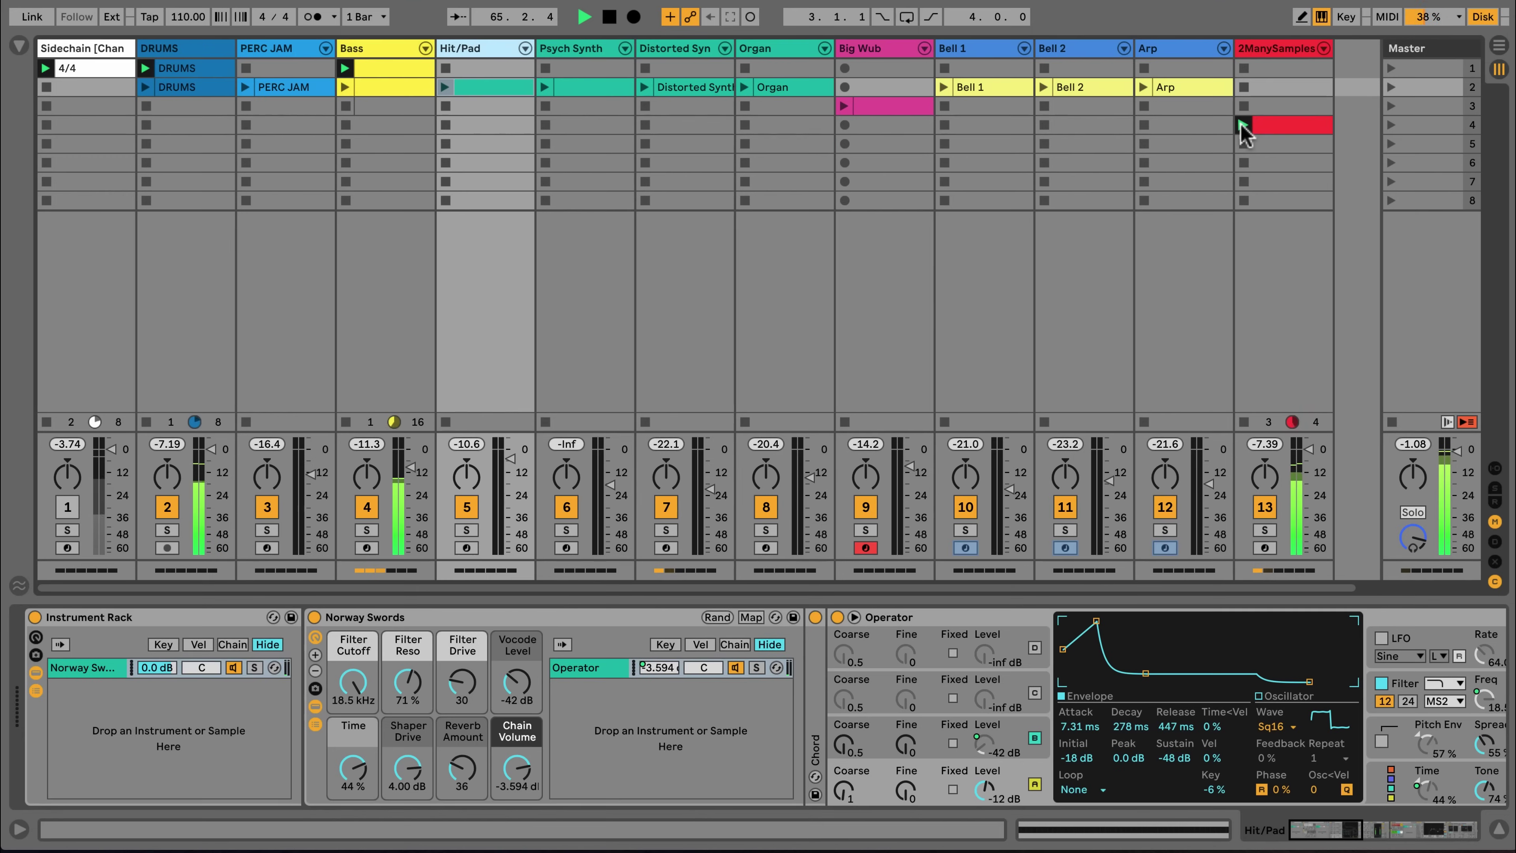
{"action": "left_click", "coordinate": [1391, 87]}
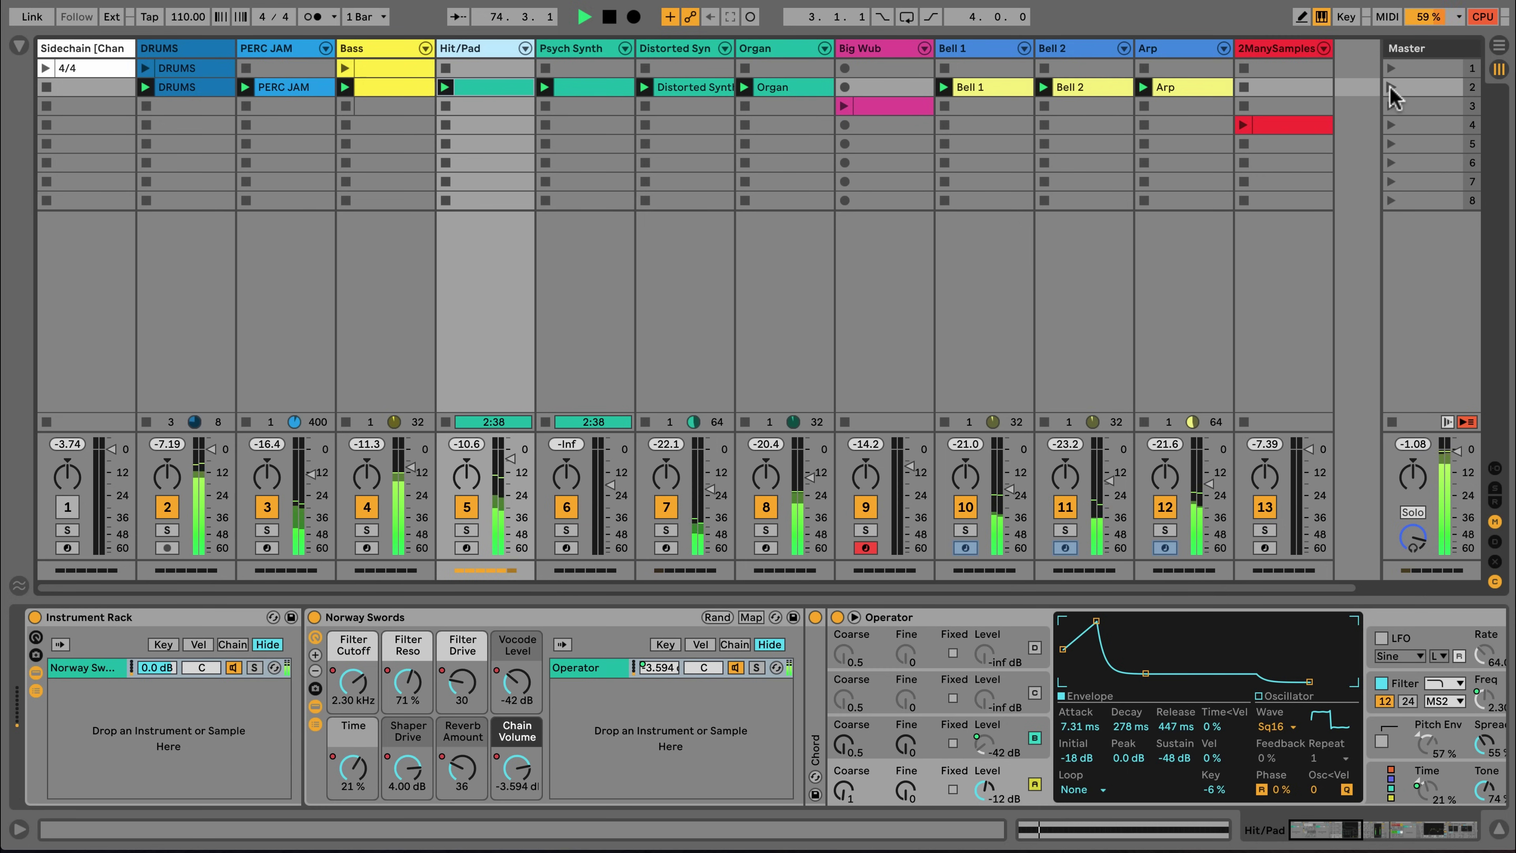
{"action": "key", "text": "space"}
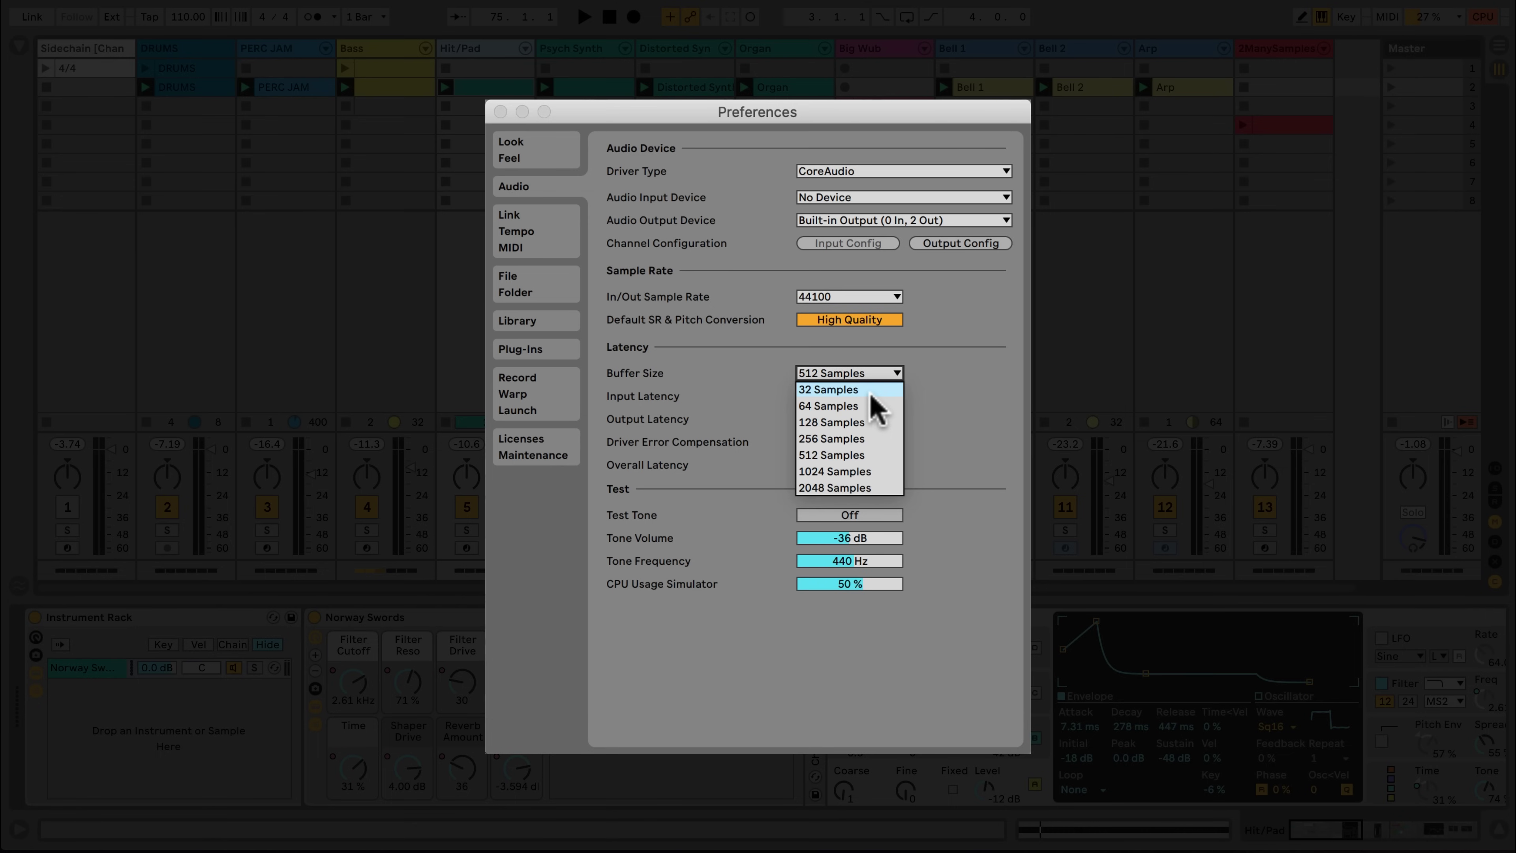
- Try a 32-sample buffer, close Preferences and relaunch scene 2
{"action": "left_click", "coordinate": [871, 399]}
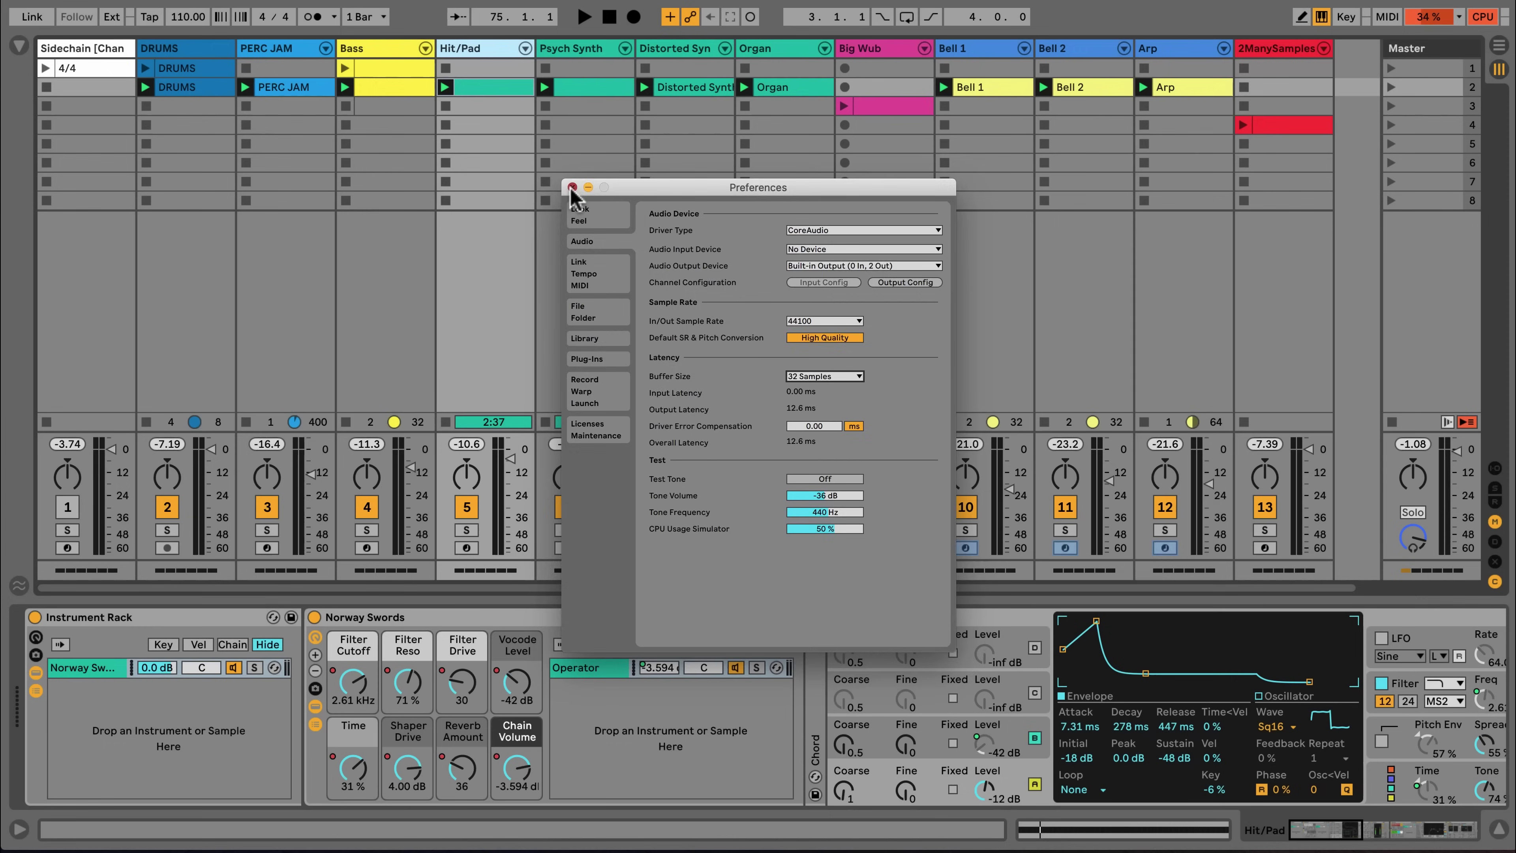
{"action": "left_click", "coordinate": [500, 112]}
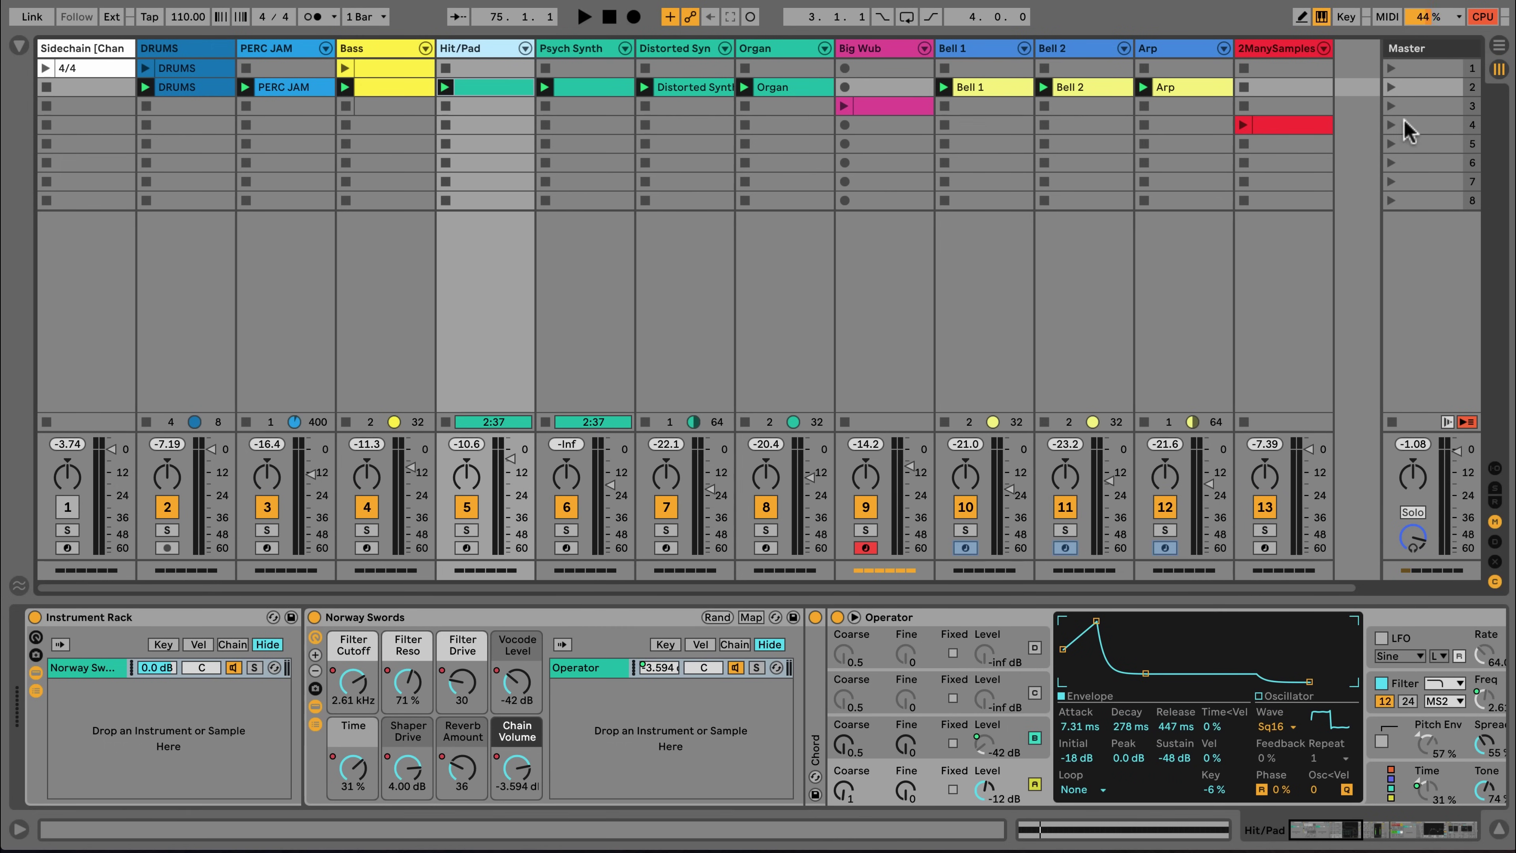
{"action": "left_click", "coordinate": [1389, 87]}
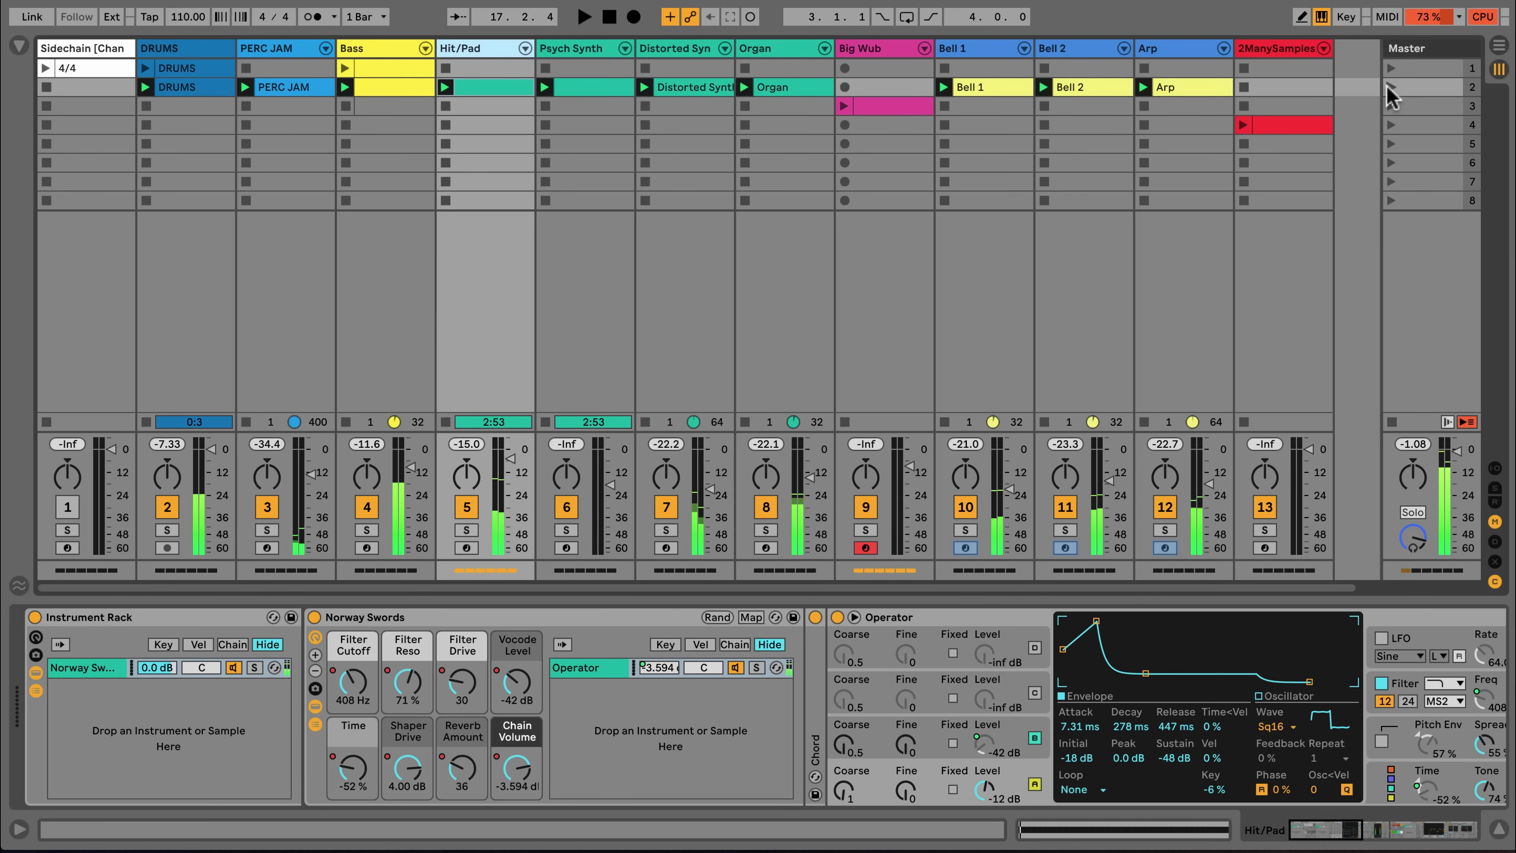
- Set the buffer size to 128 samples, close Preferences and restart playback
{"action": "key", "text": "super+comma"}
{"action": "left_click", "coordinate": [826, 376]}
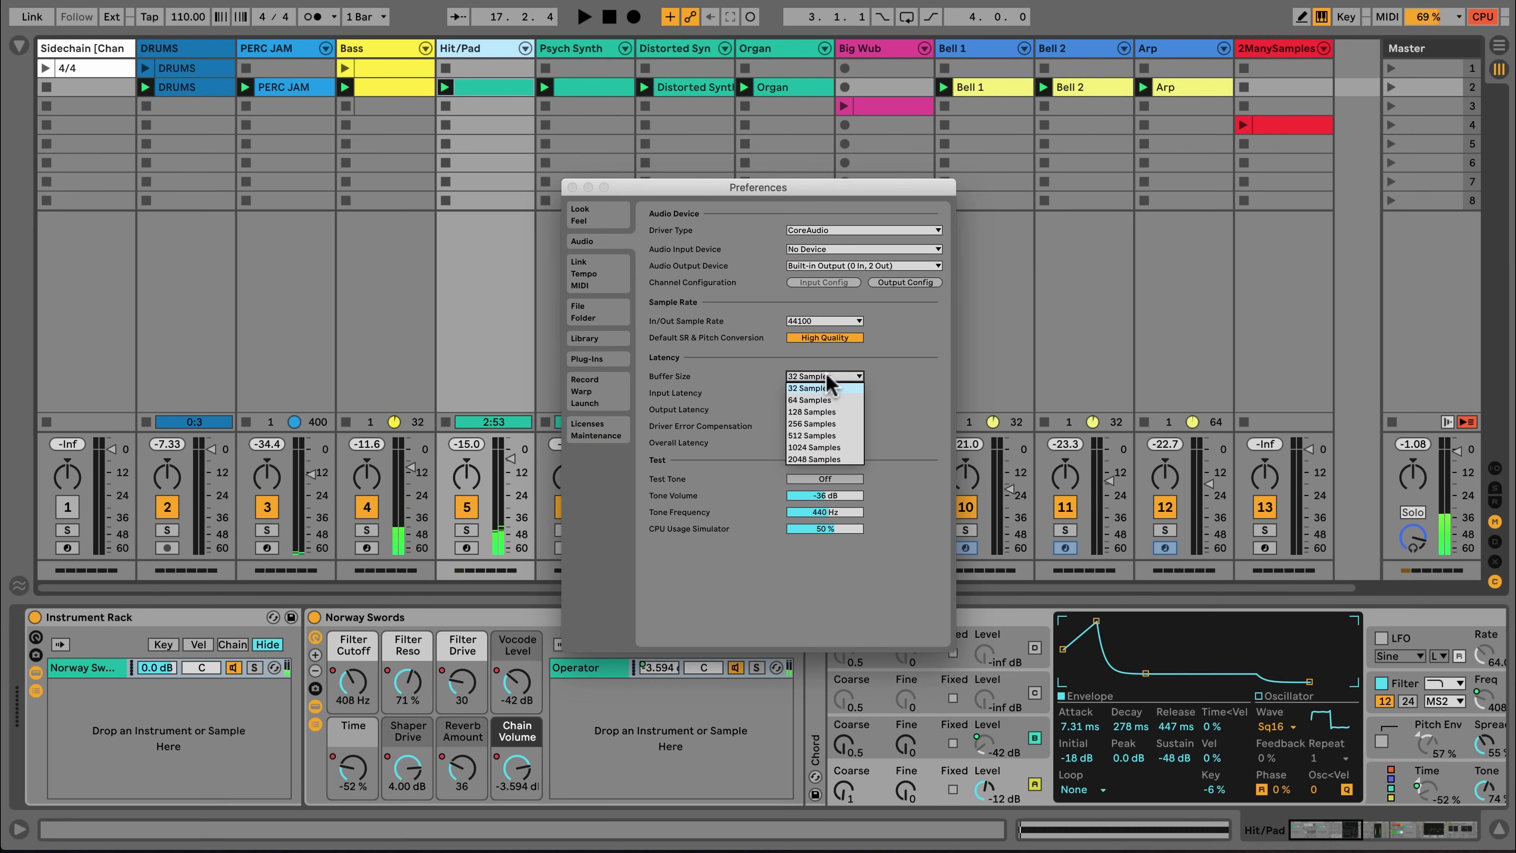
{"action": "left_click", "coordinate": [826, 412]}
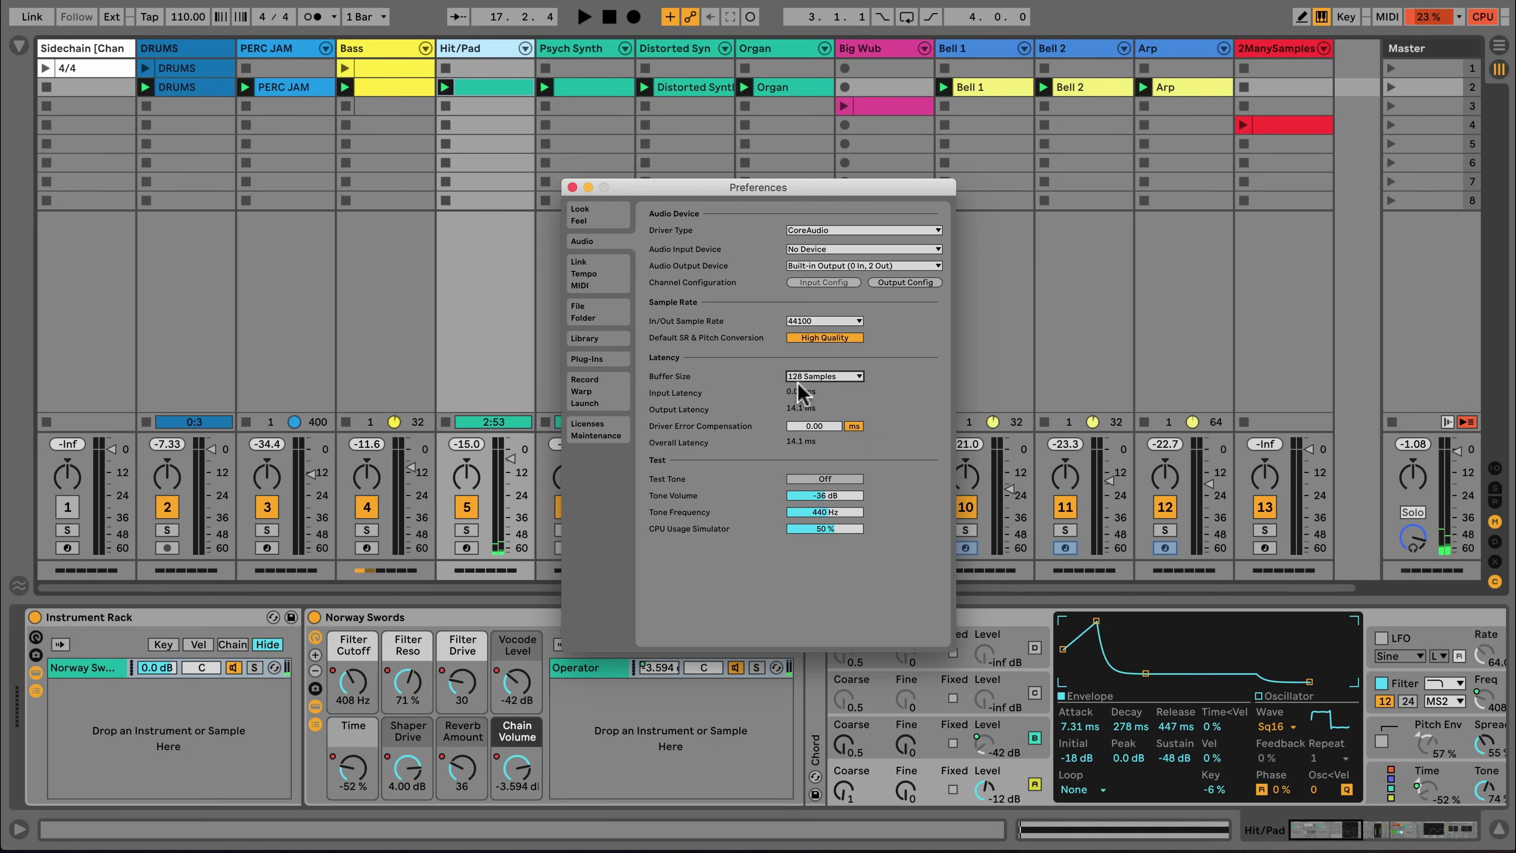
{"action": "left_click", "coordinate": [571, 186]}
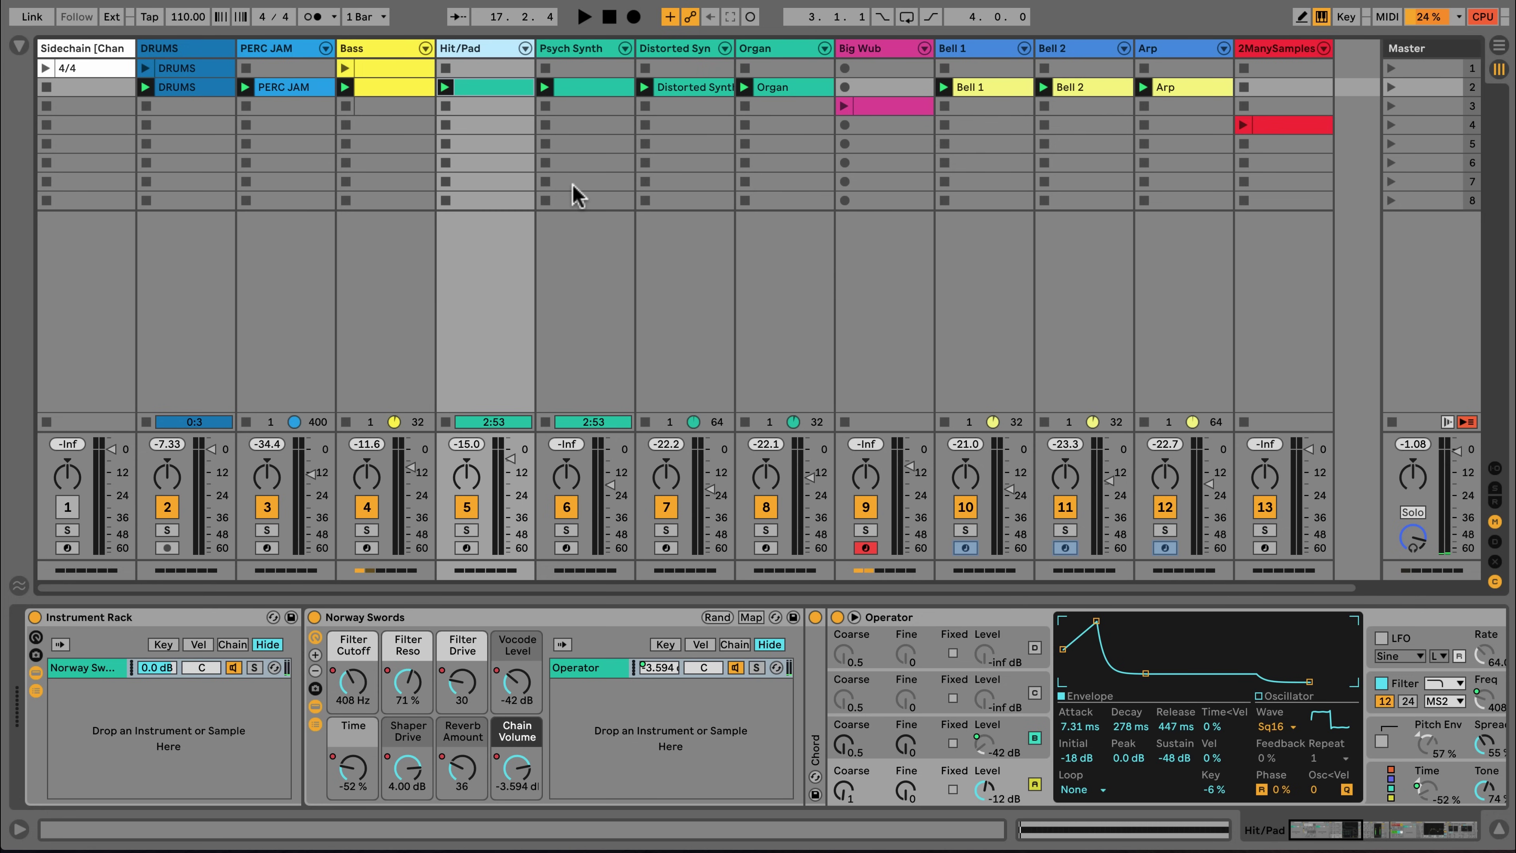
{"action": "key", "text": "space"}
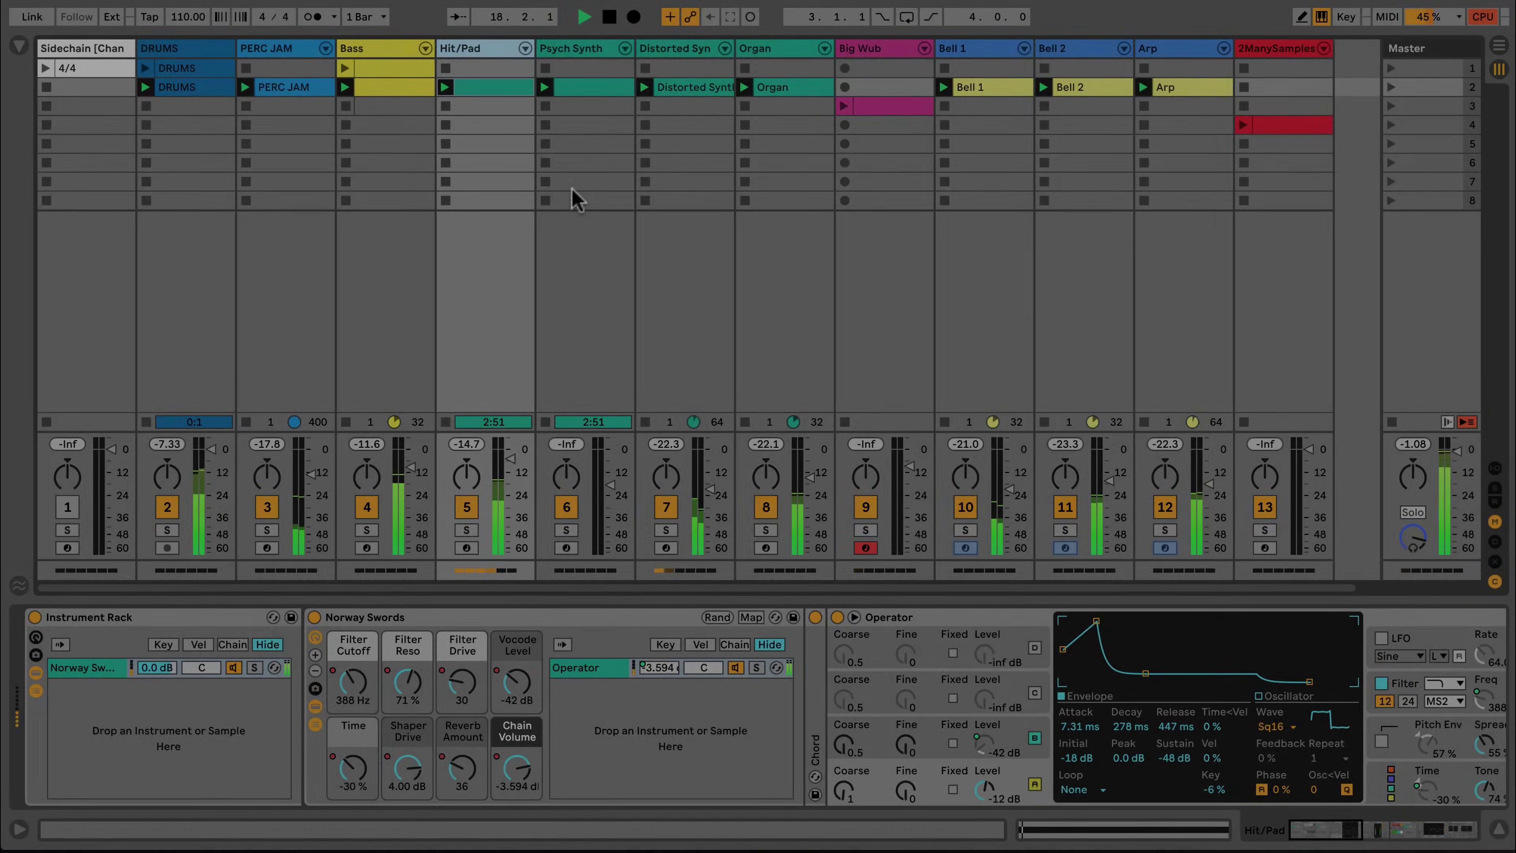
- Reopen the audio preferences and bring up the Buffer Size choices for 512 samples
{"action": "key", "text": "super+comma"}
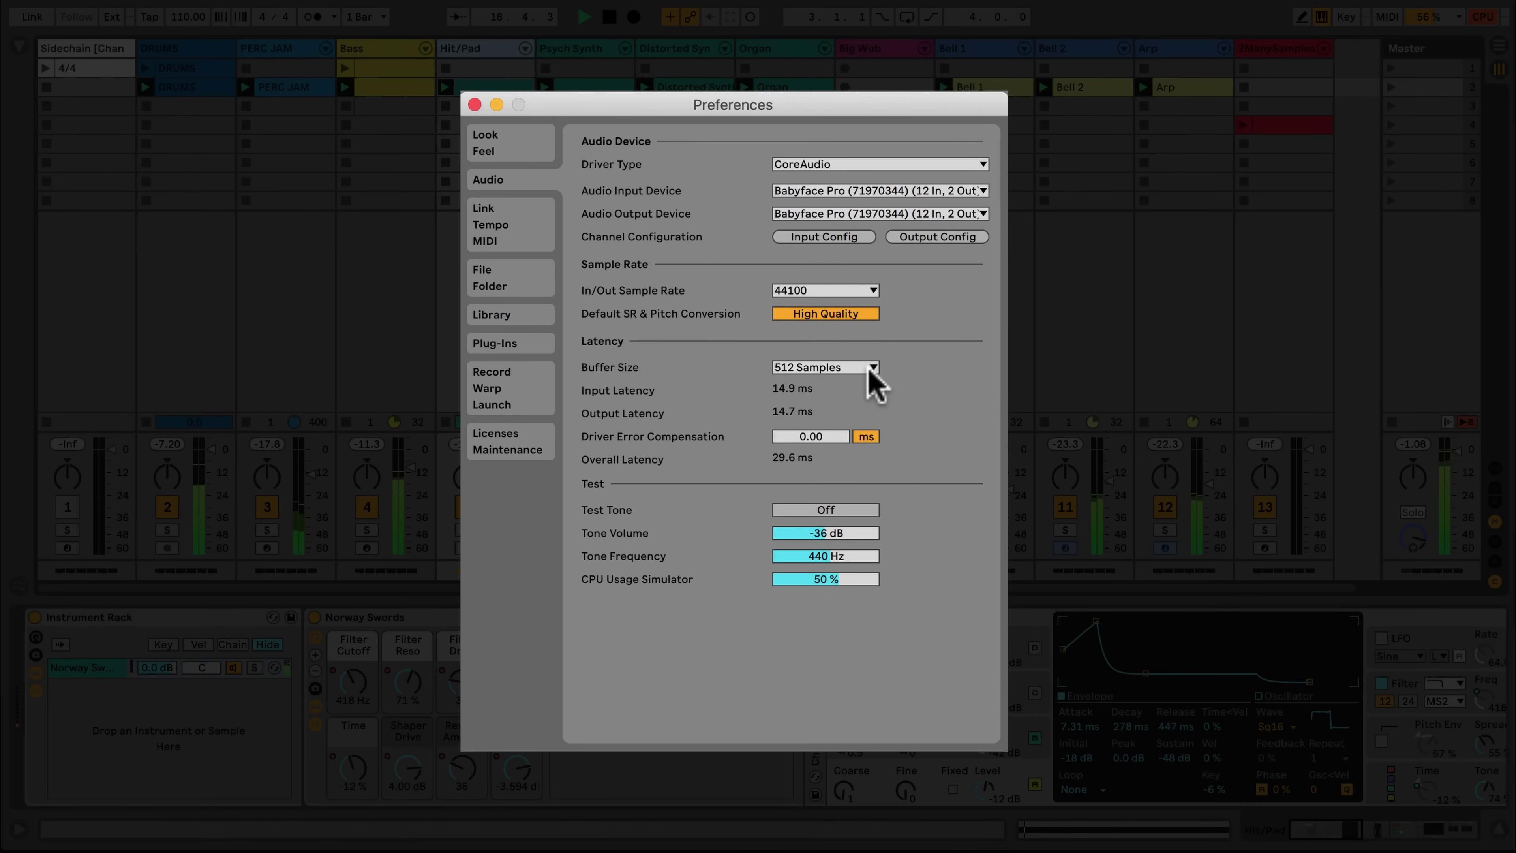
{"action": "left_click", "coordinate": [872, 367]}
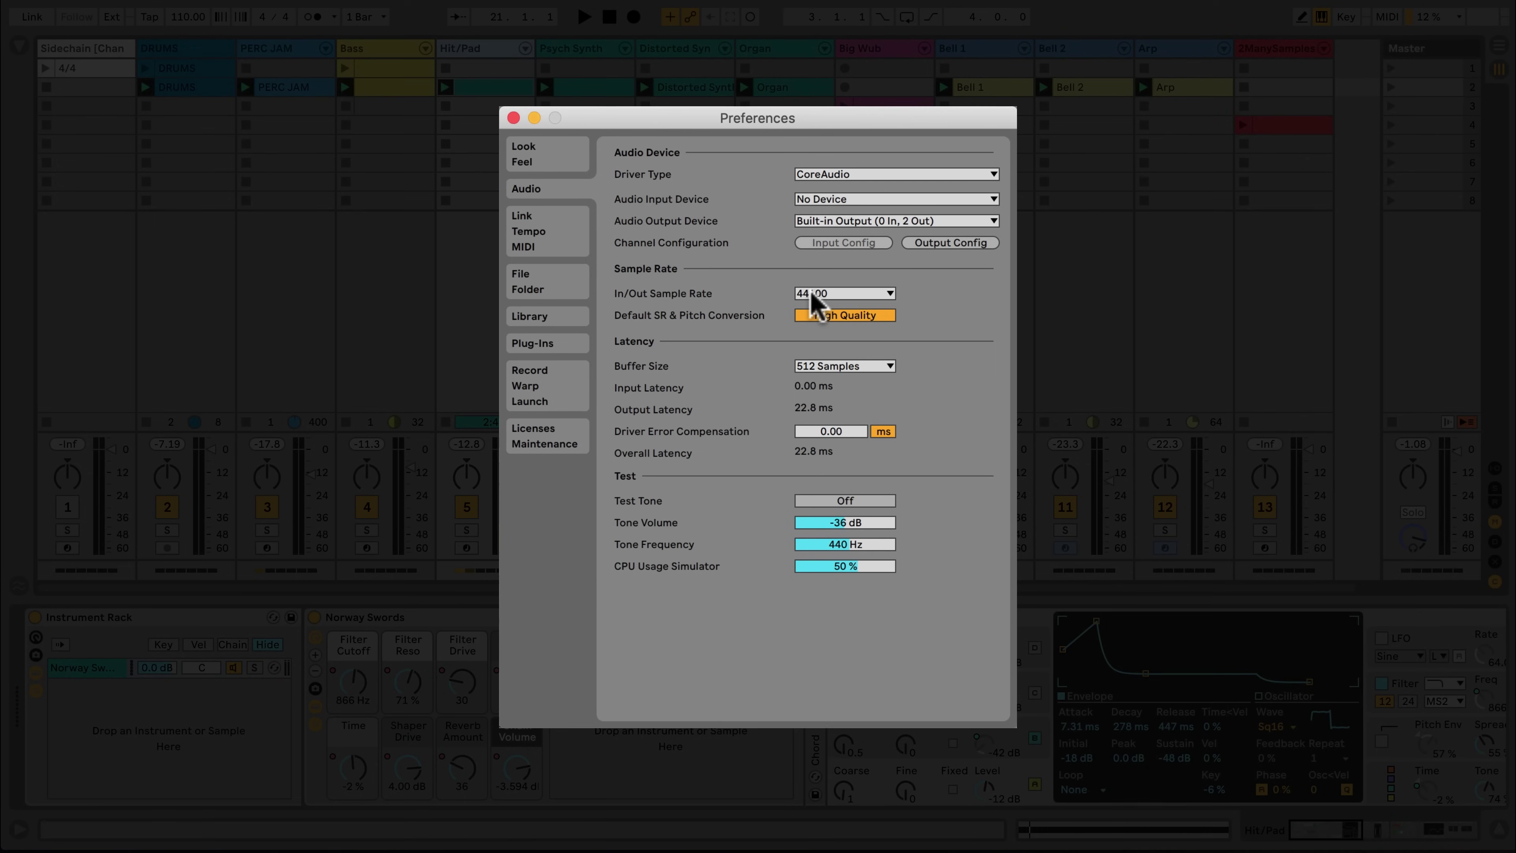
- Set the sample rate to 96000, close Preferences and stop playback
{"action": "left_click", "coordinate": [814, 293]}
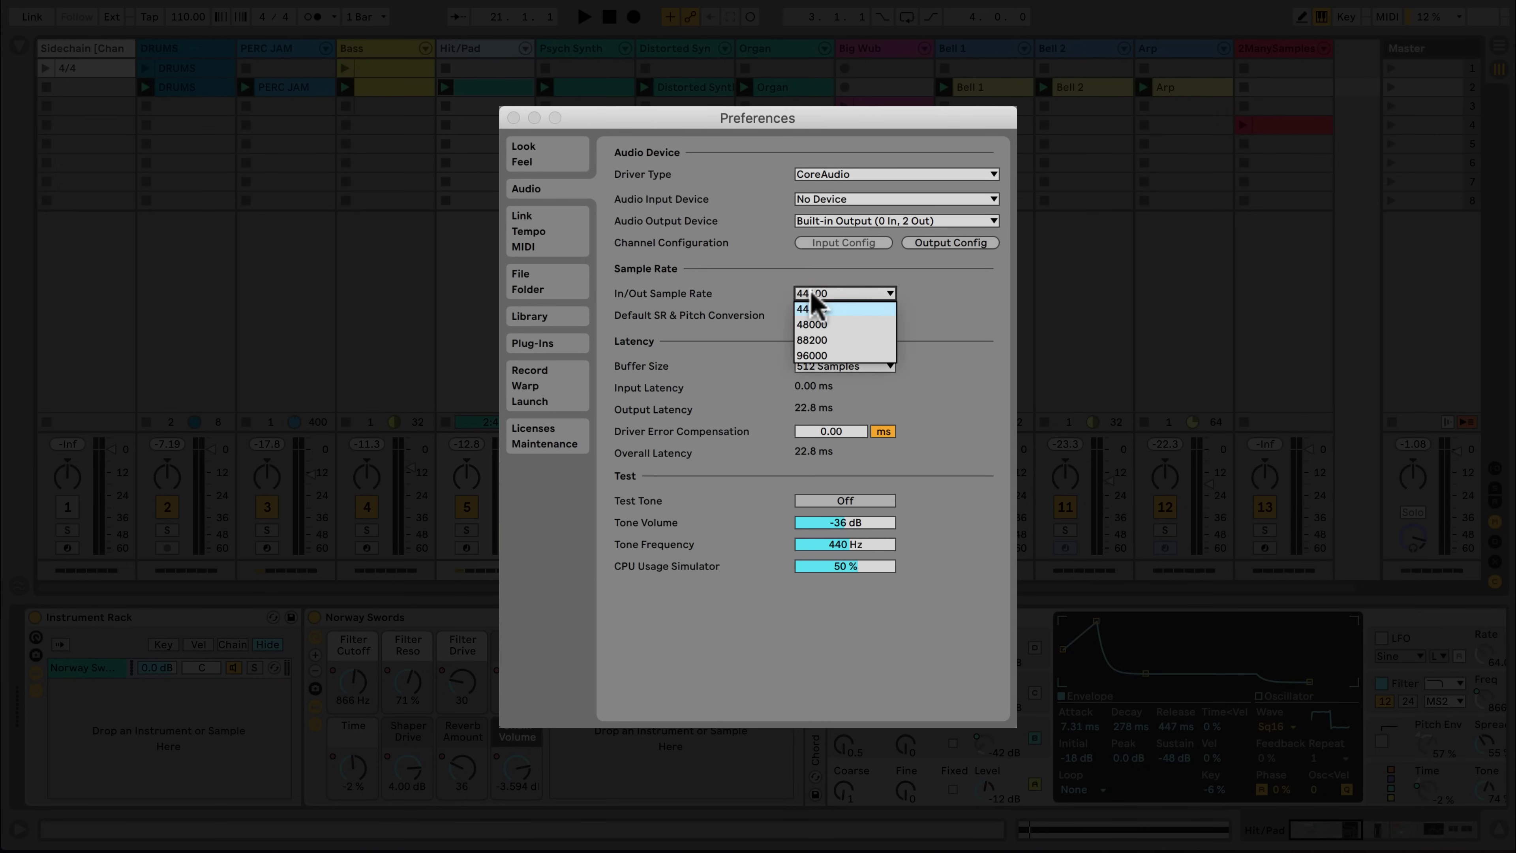
{"action": "left_click", "coordinate": [828, 356]}
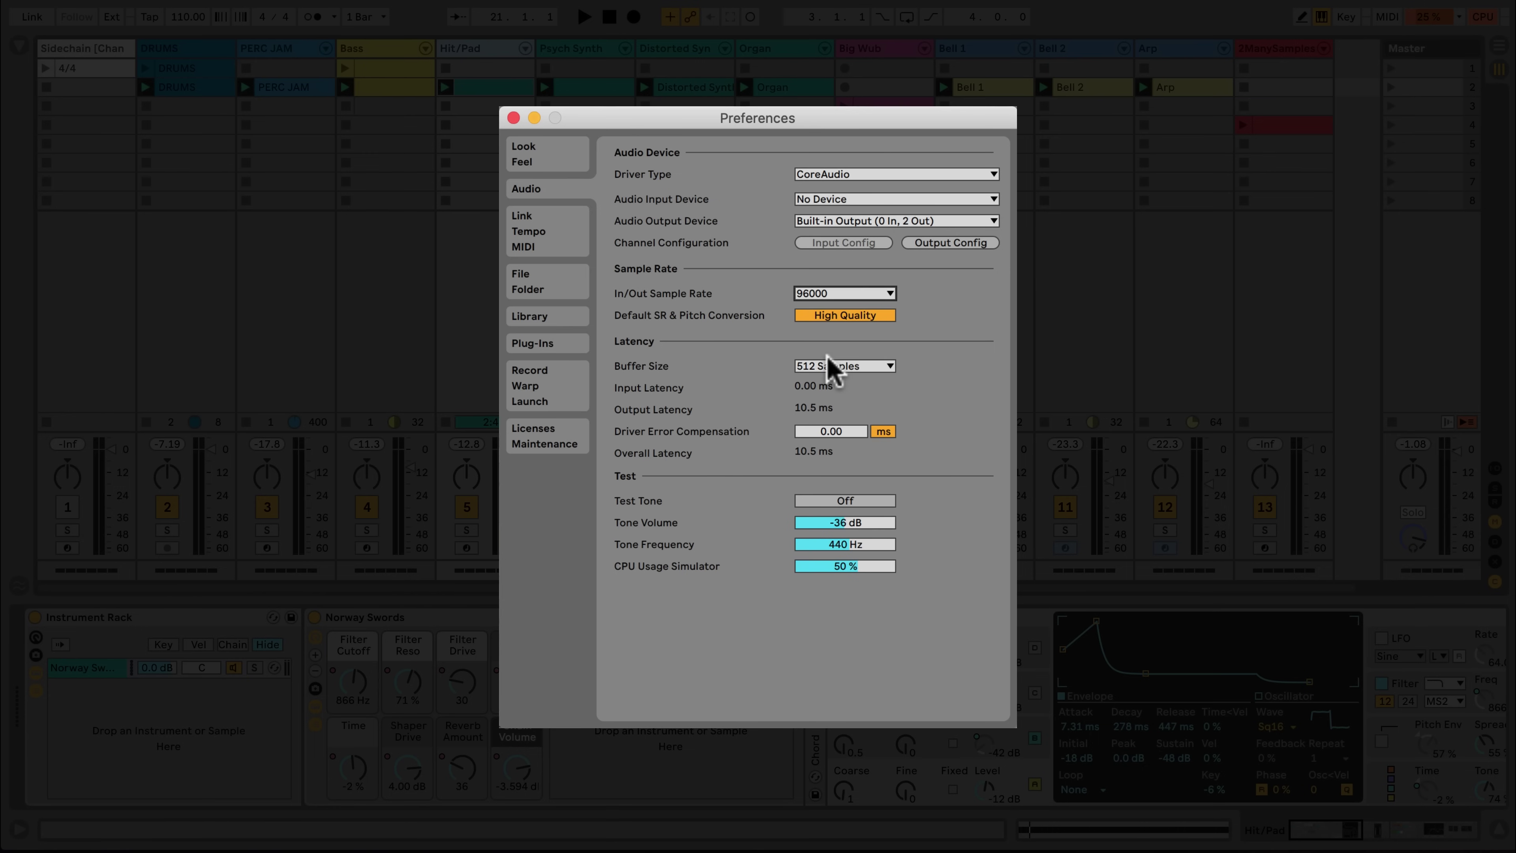
{"action": "key", "text": "Escape"}
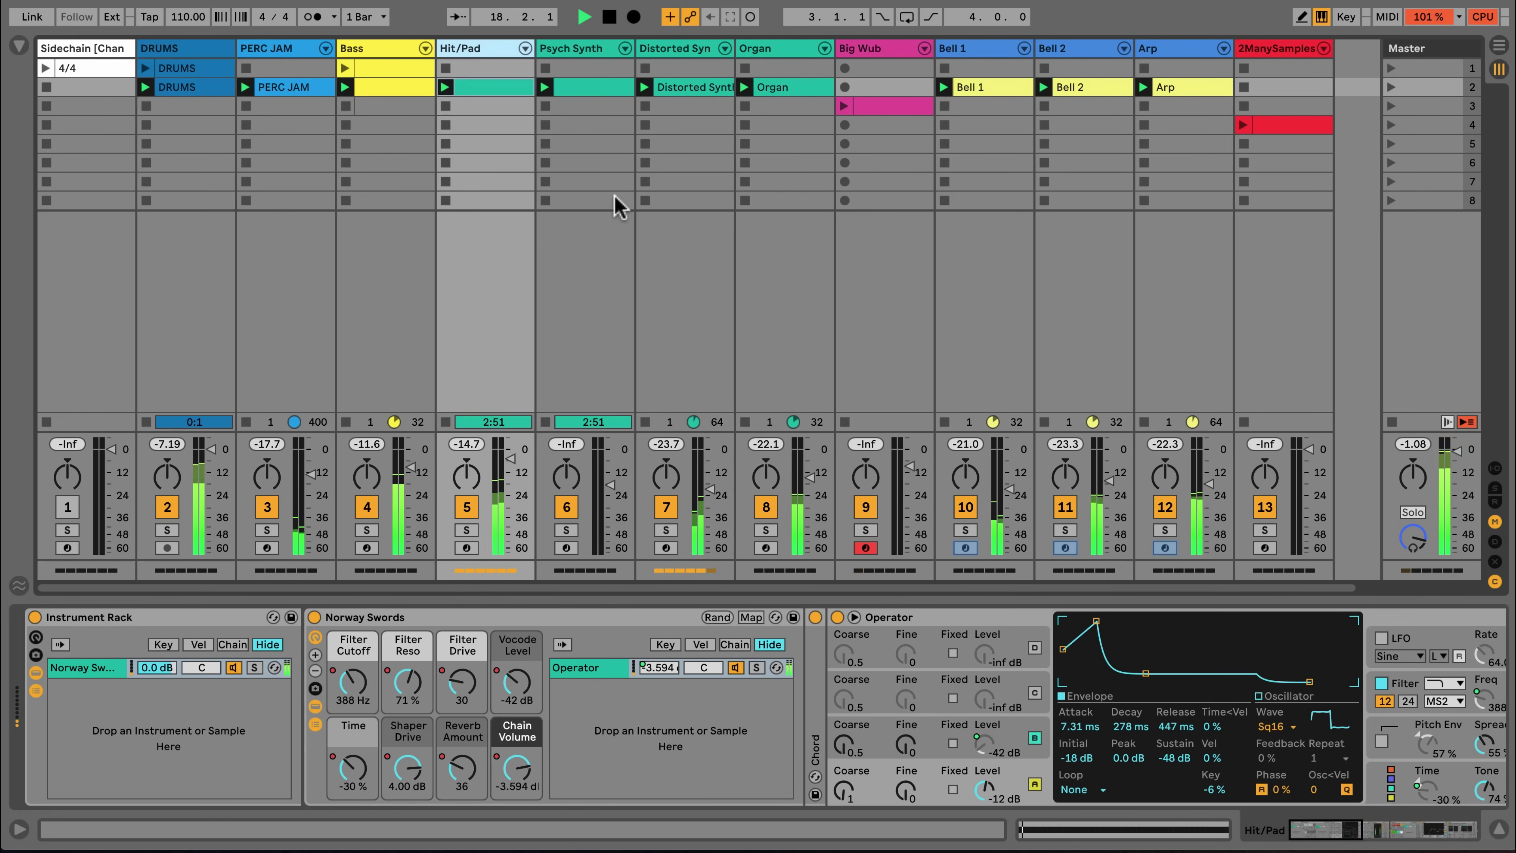
{"action": "key", "text": "space"}
- Review the sample rate choices again, close Preferences and restart session playback
{"action": "key", "text": "super+comma"}
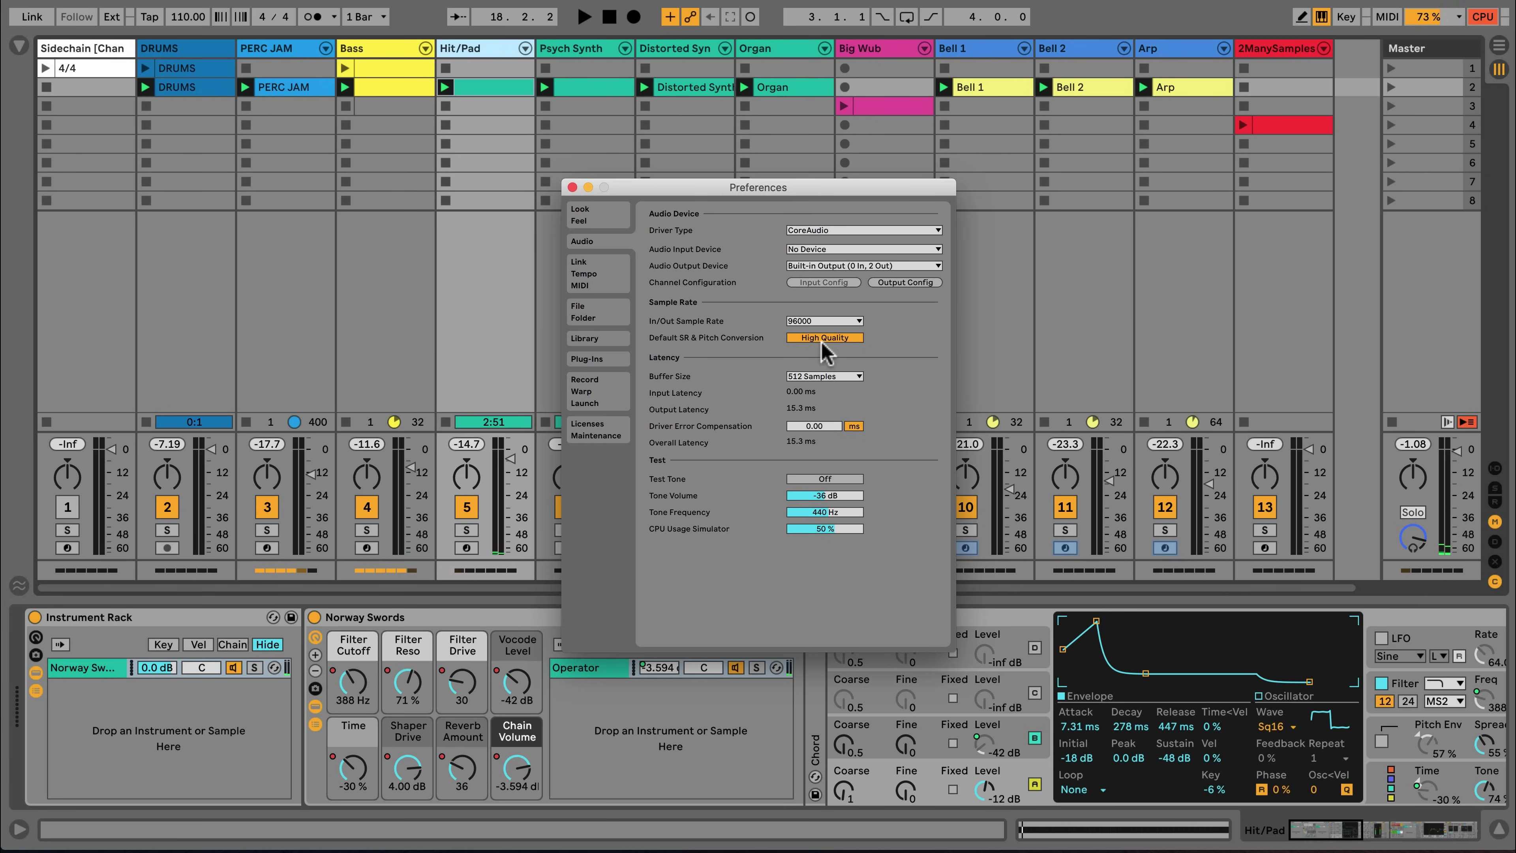
{"action": "left_click", "coordinate": [818, 321]}
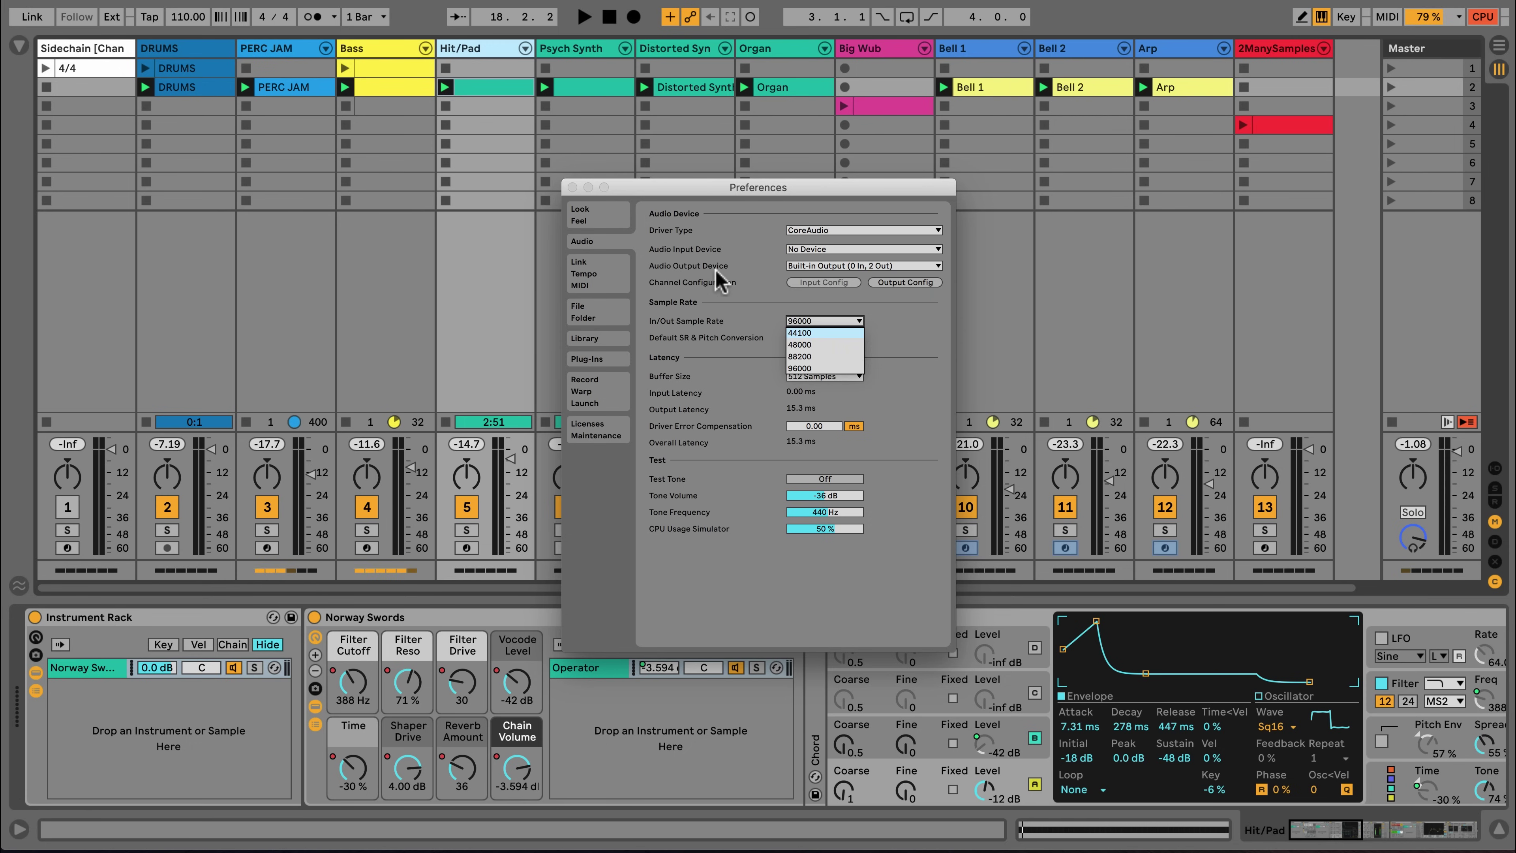
{"action": "key", "text": "Escape"}
{"action": "left_click", "coordinate": [572, 187]}
{"action": "key", "text": "space"}
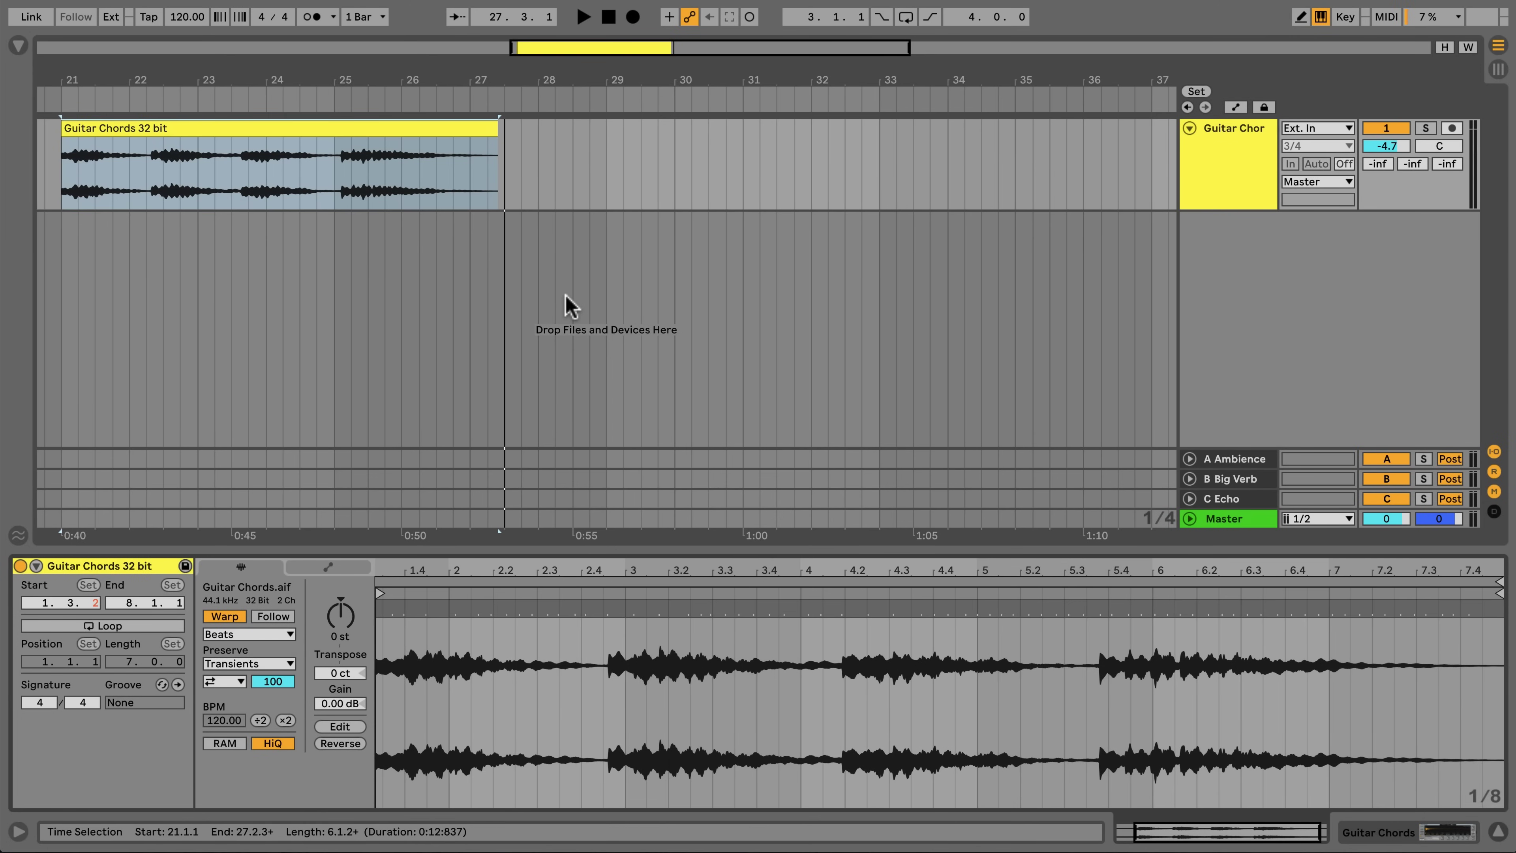
{"action": "key", "text": "super+comma"}
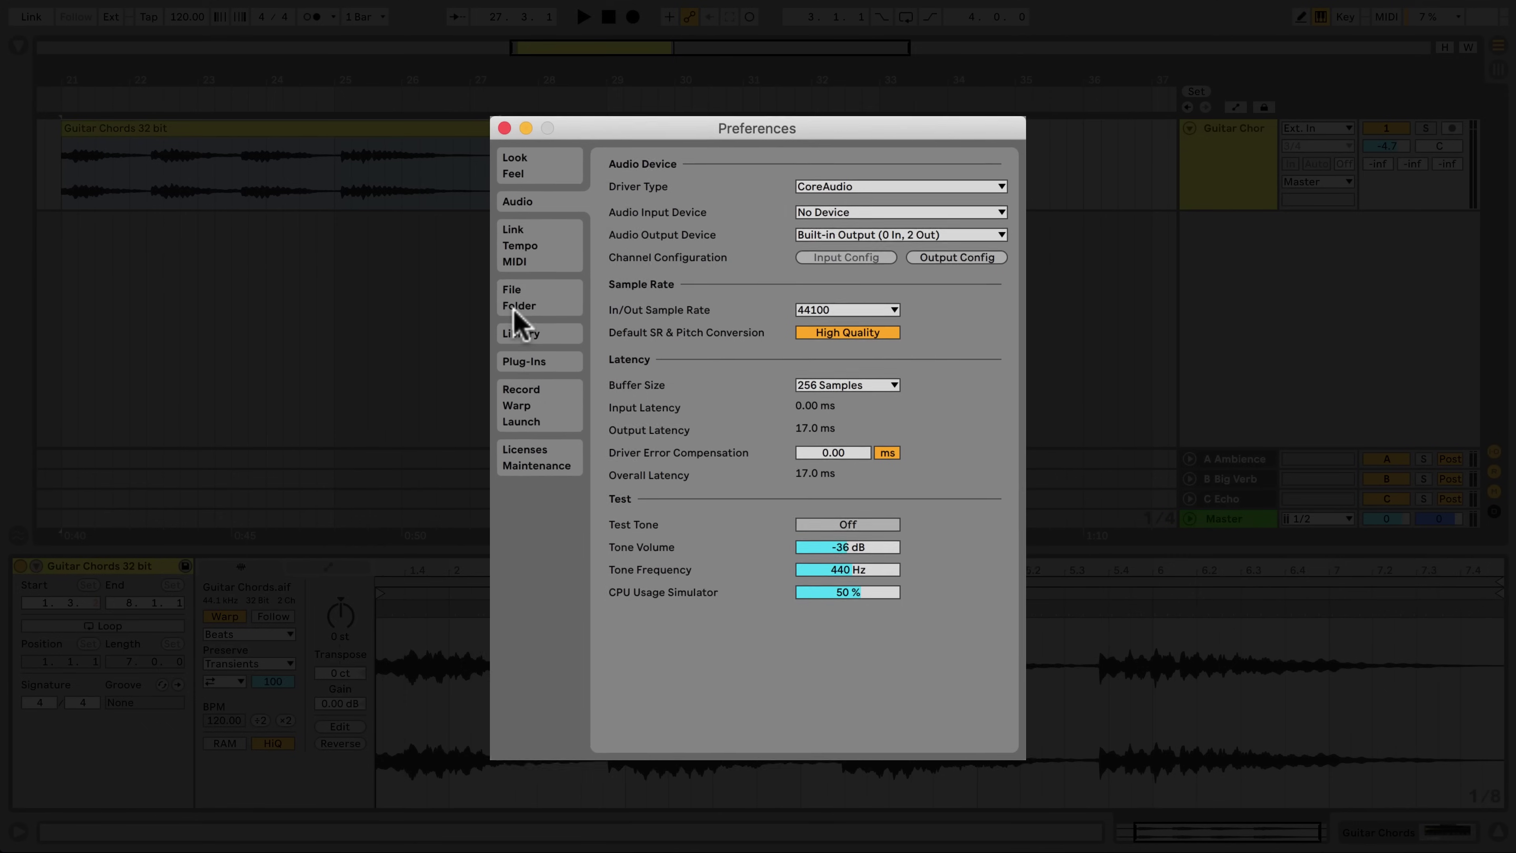
{"action": "left_click", "coordinate": [534, 401]}
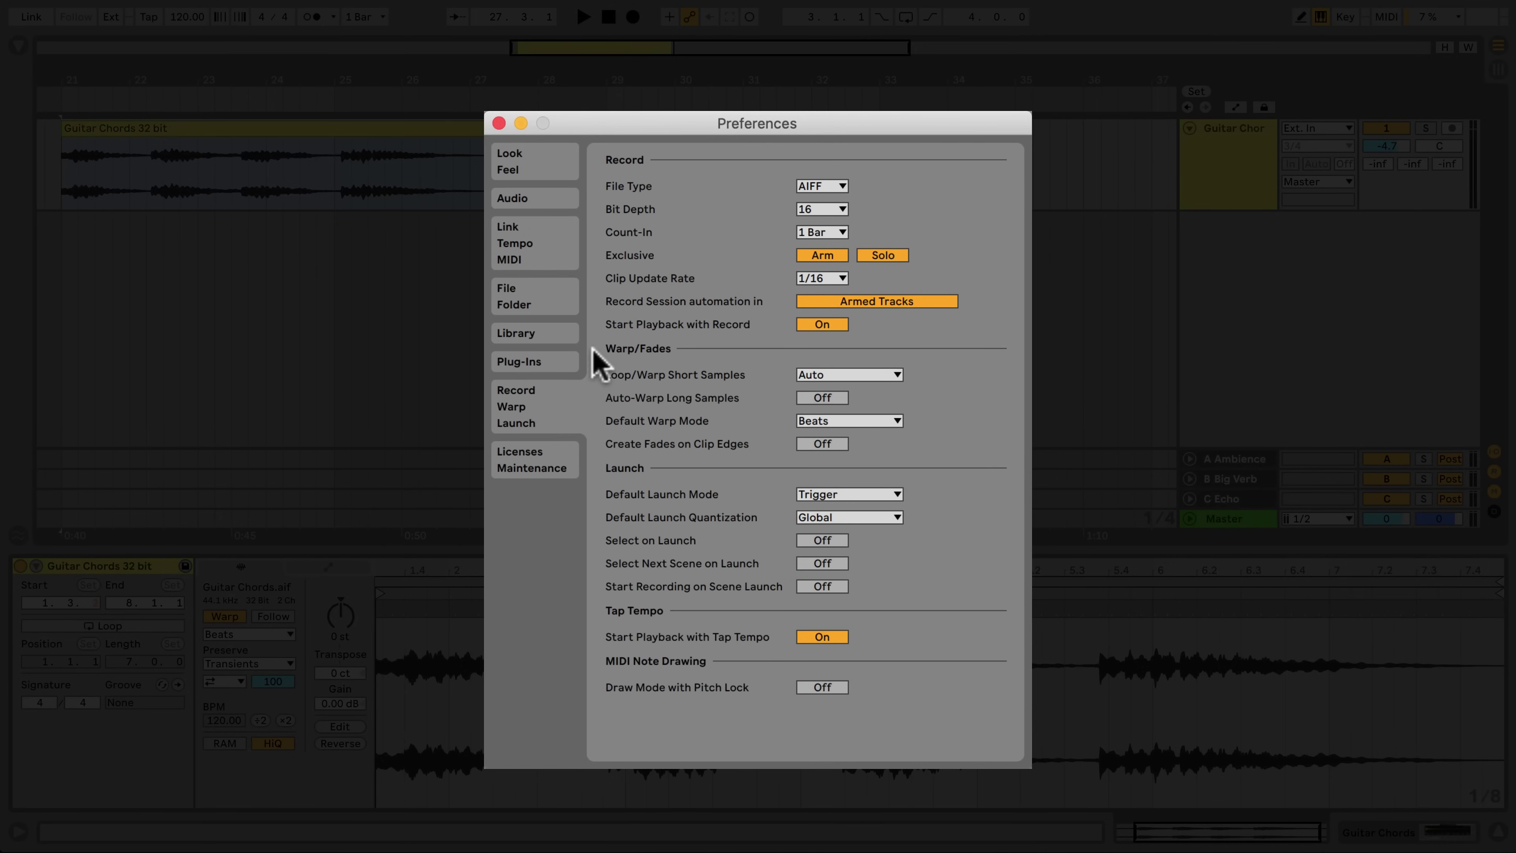
{"action": "left_click", "coordinate": [828, 209]}
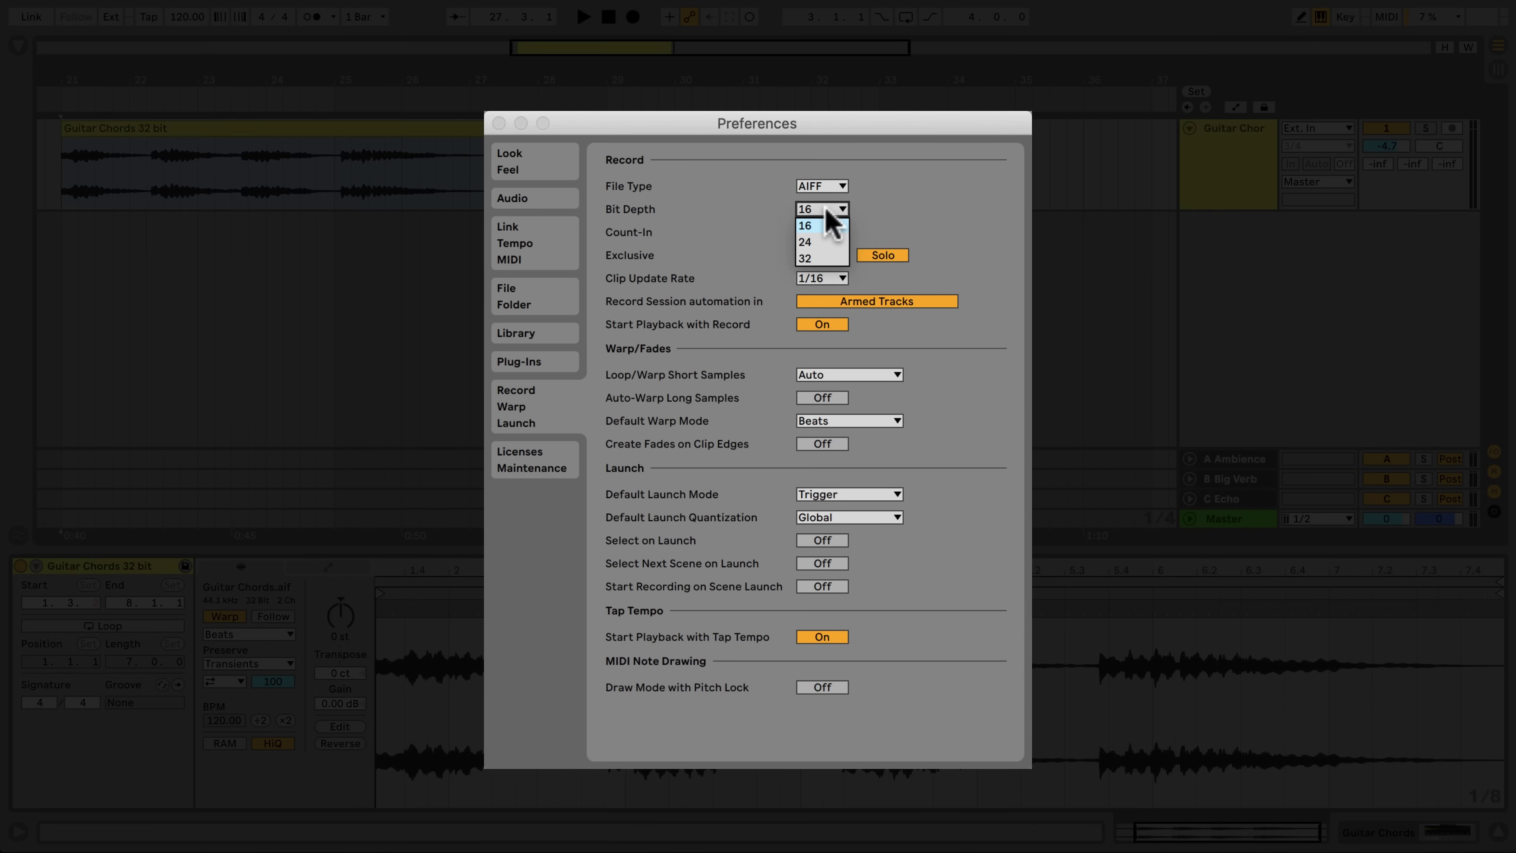
{"action": "left_click", "coordinate": [827, 210]}
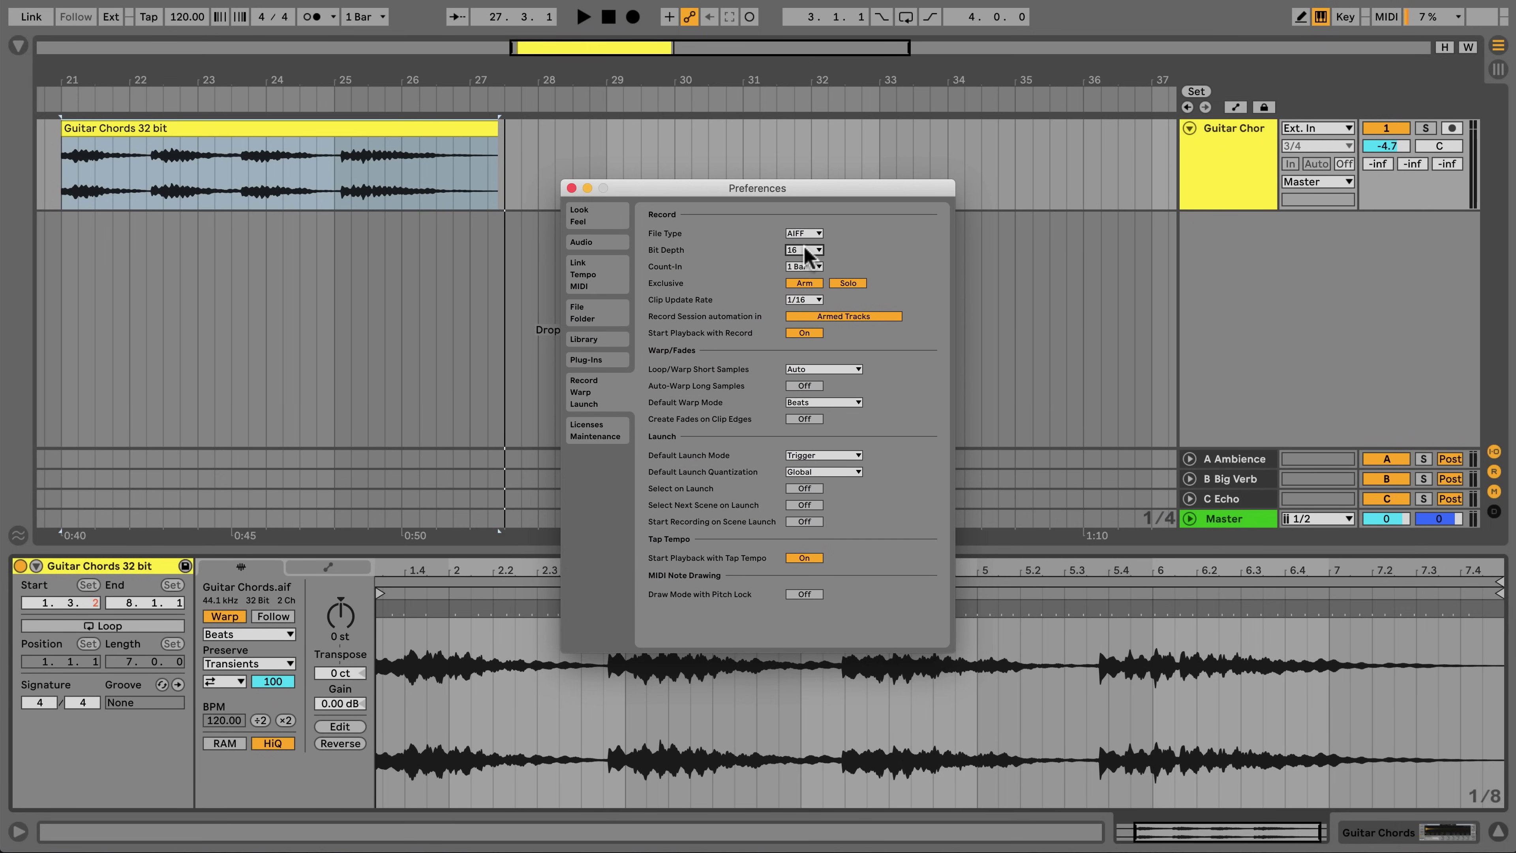
{"action": "left_click", "coordinate": [571, 188]}
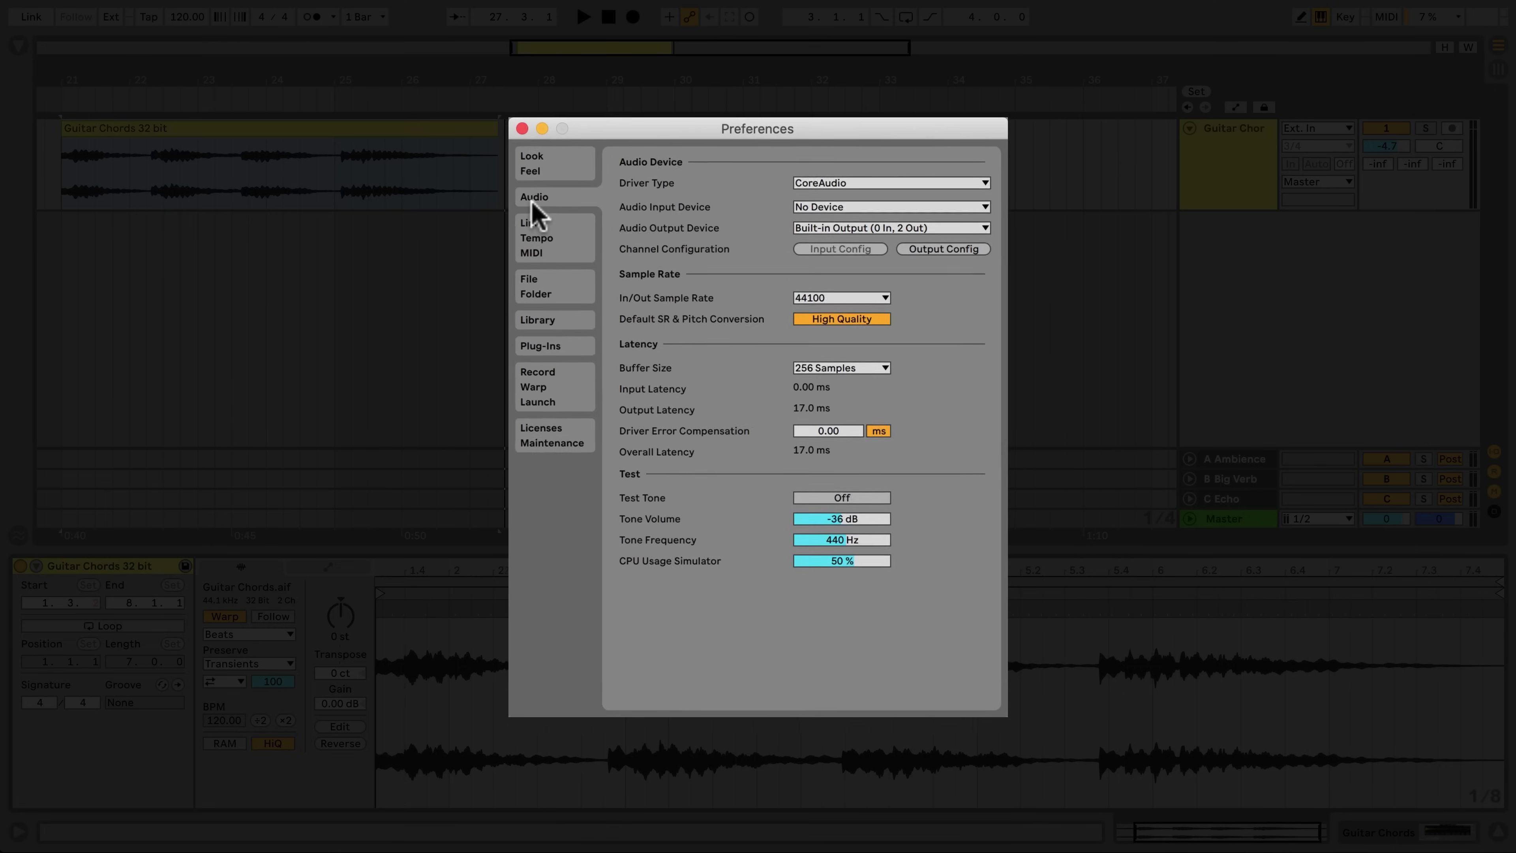
{"action": "left_click", "coordinate": [810, 315]}
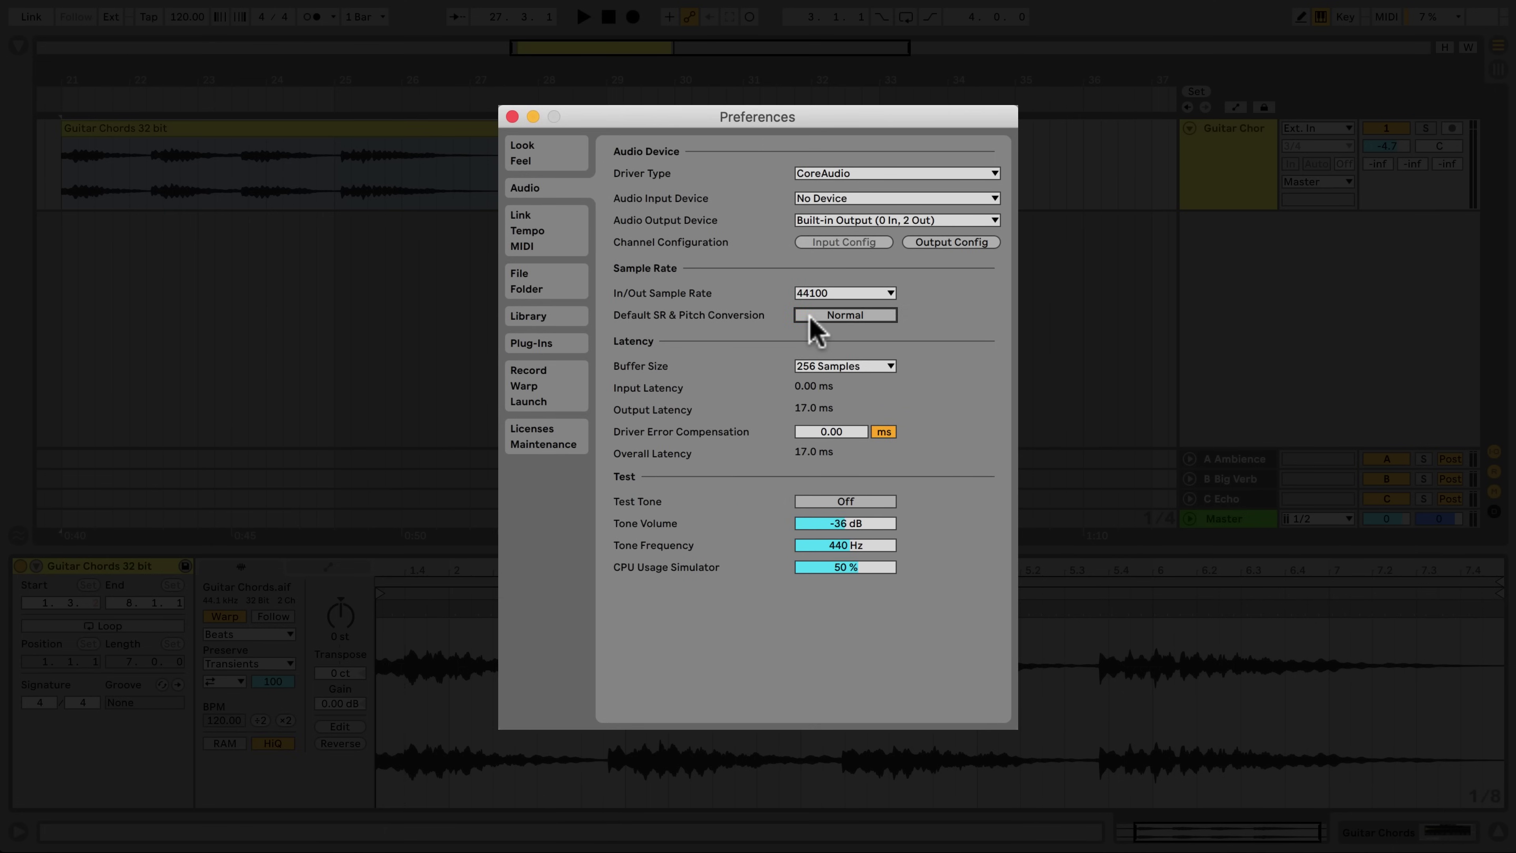
{"action": "left_click", "coordinate": [810, 315]}
- Set a 64-sample buffer and raise the CPU Usage Simulator to 79 % while testing the tone
{"action": "left_click", "coordinate": [840, 367]}
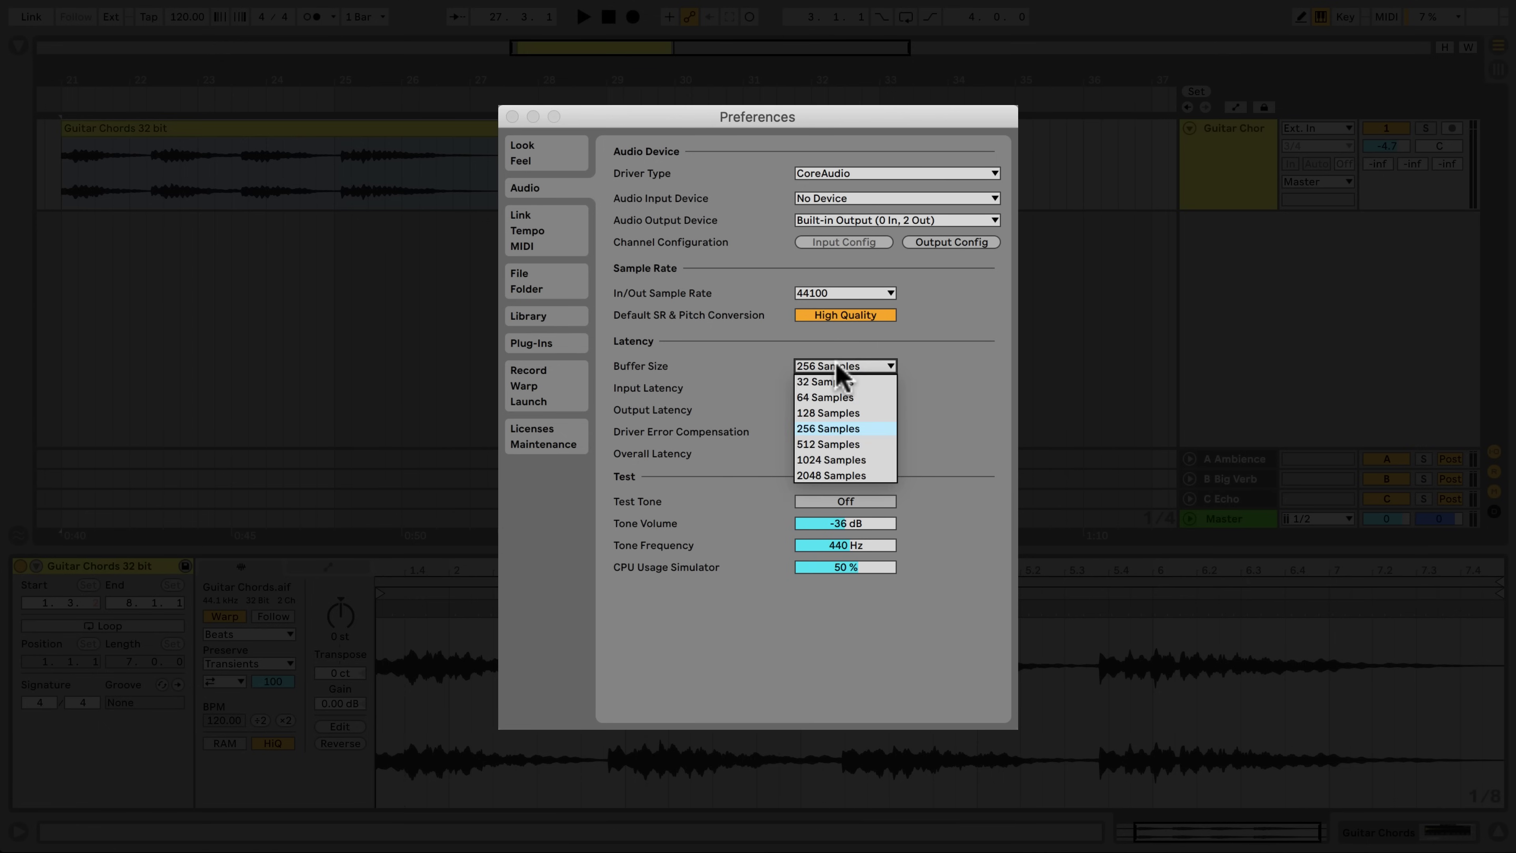
{"action": "left_click", "coordinate": [834, 398]}
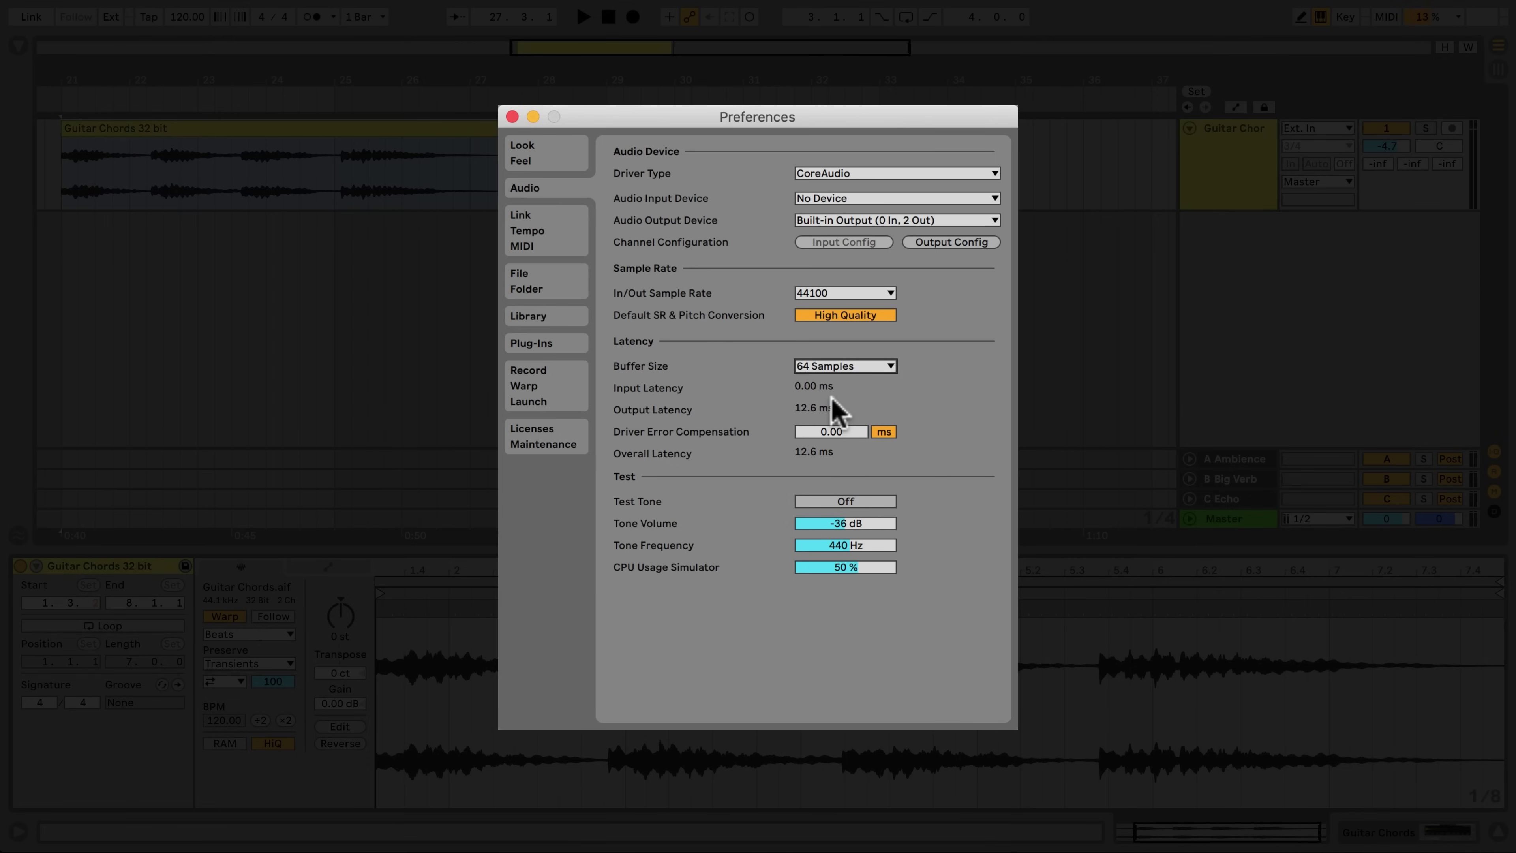
{"action": "left_click", "coordinate": [859, 505]}
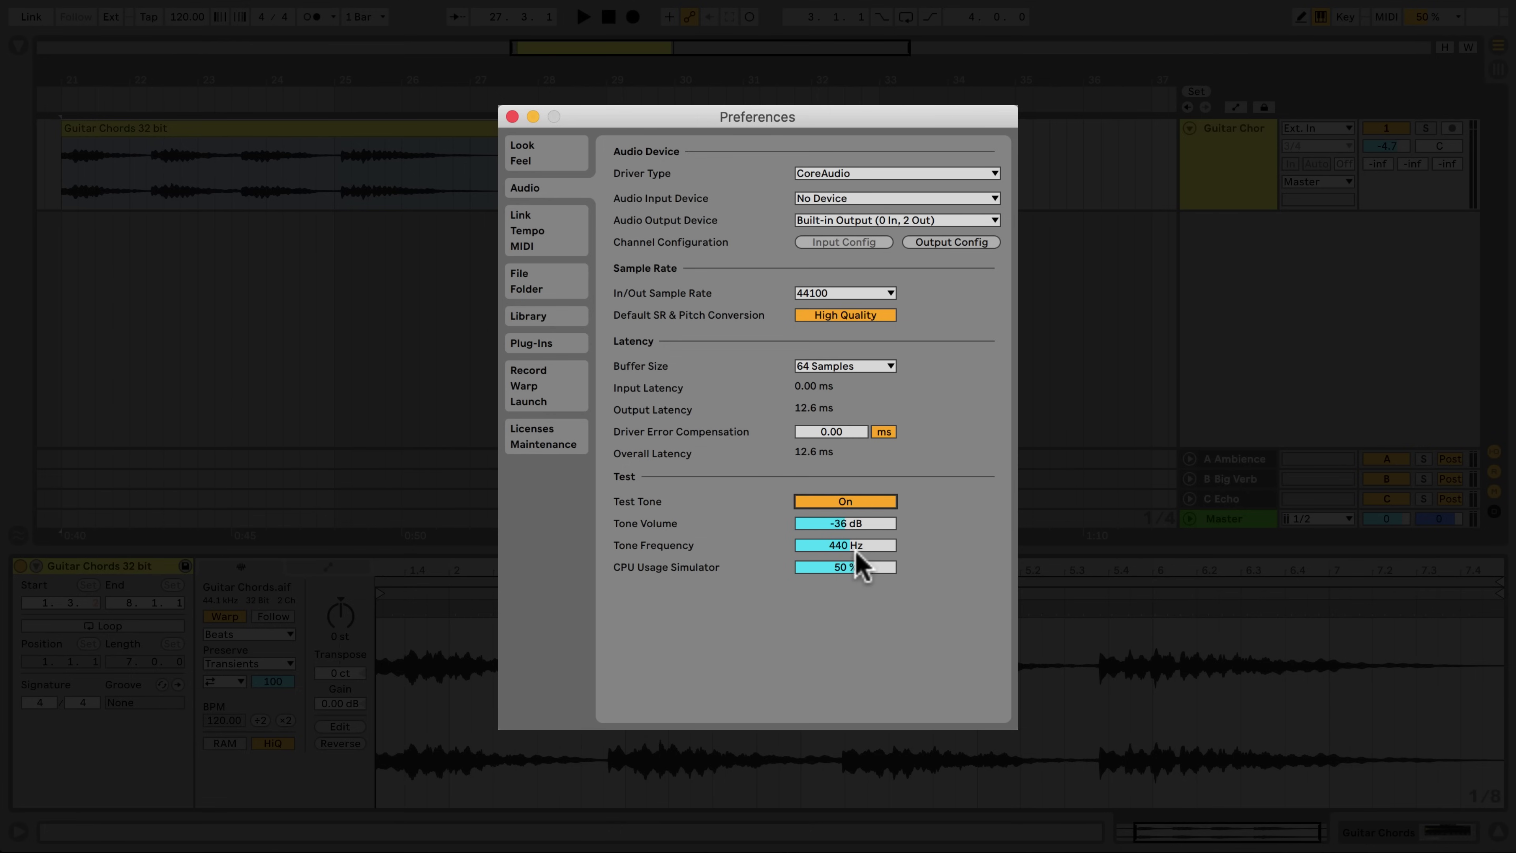
{"action": "left_click", "coordinate": [855, 568]}
{"action": "left_click_drag", "start_coordinate": [855, 567], "coordinate": [854, 553]}
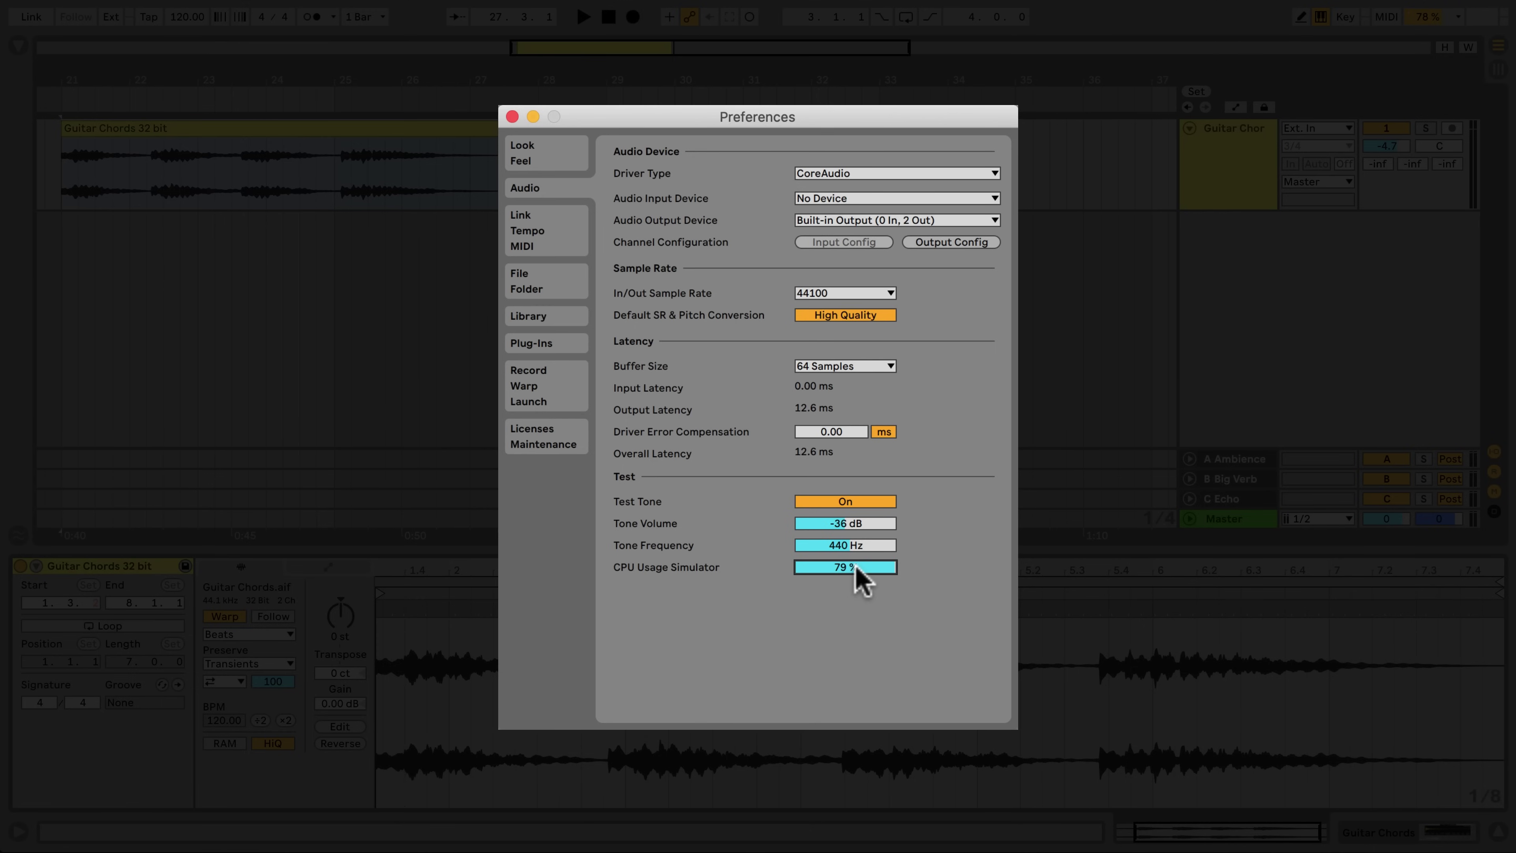
{"action": "left_click", "coordinate": [853, 502]}
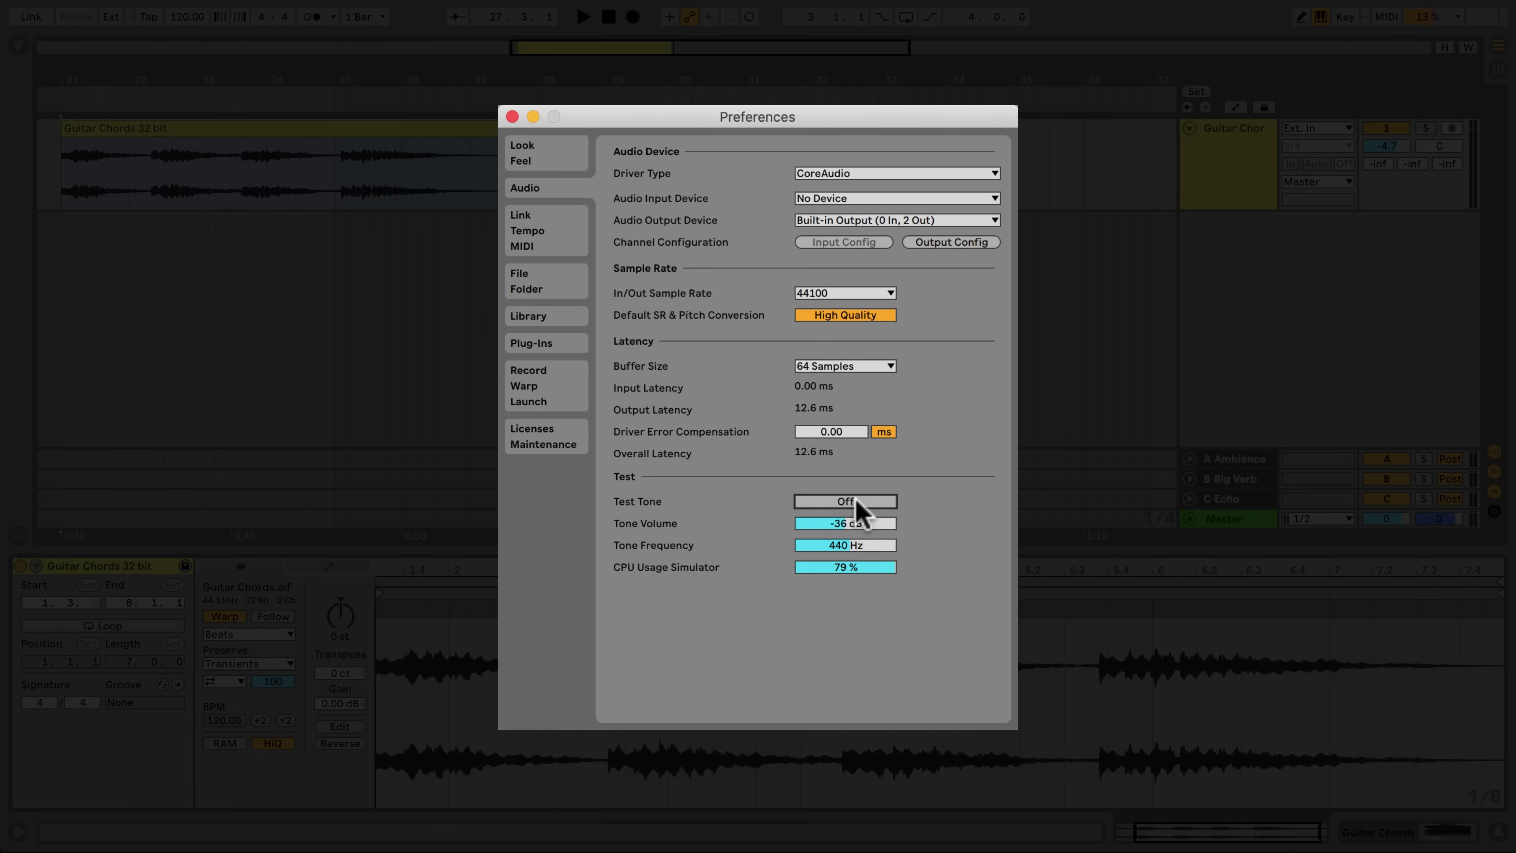
- Change the buffer size to 128 samples and toggle the test tone on and off
{"action": "left_click", "coordinate": [857, 367]}
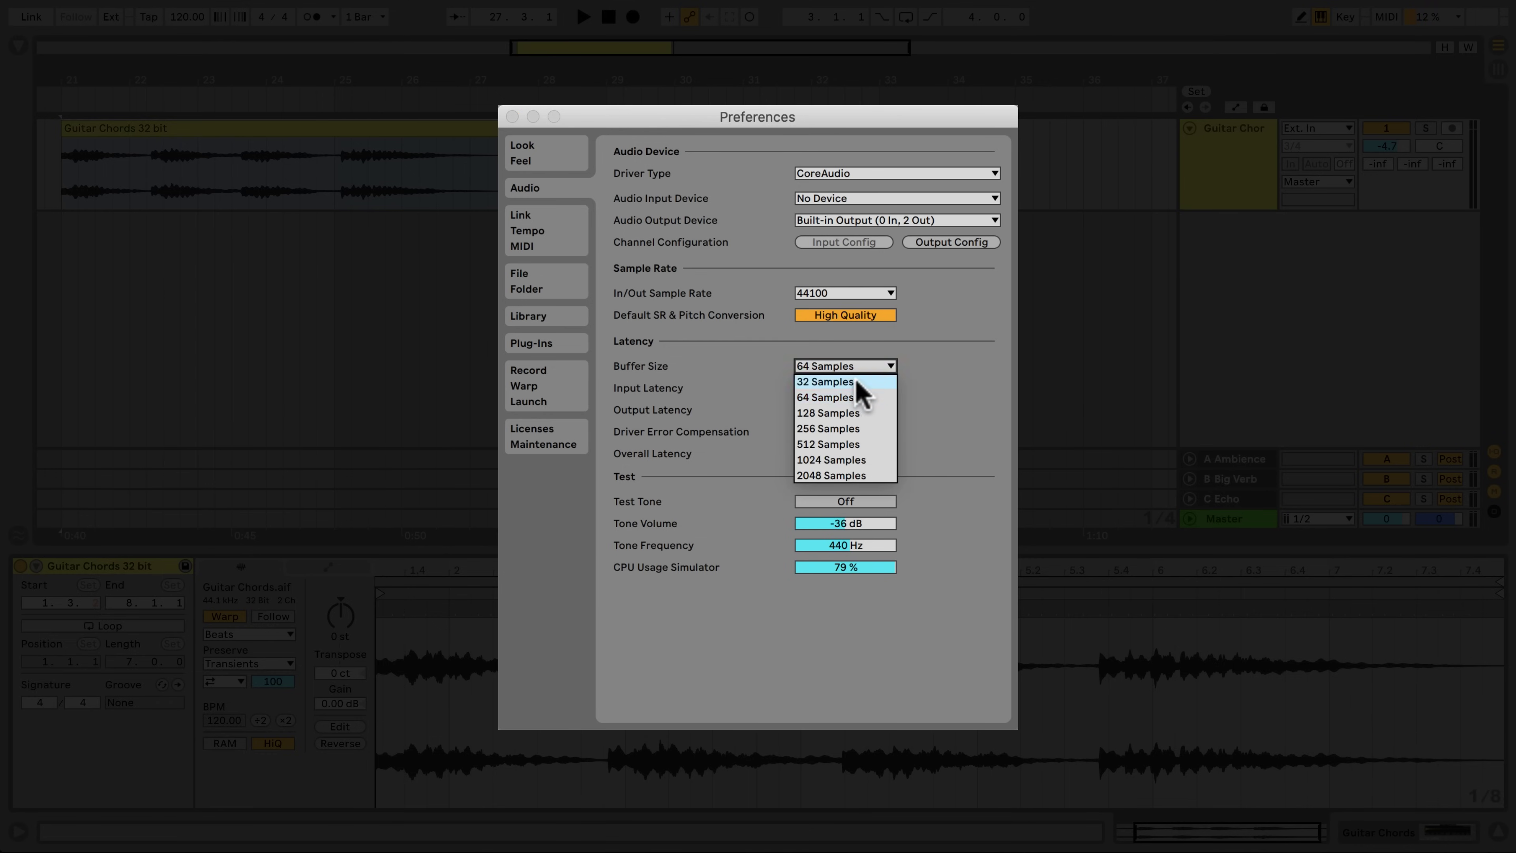
{"action": "left_click", "coordinate": [848, 414]}
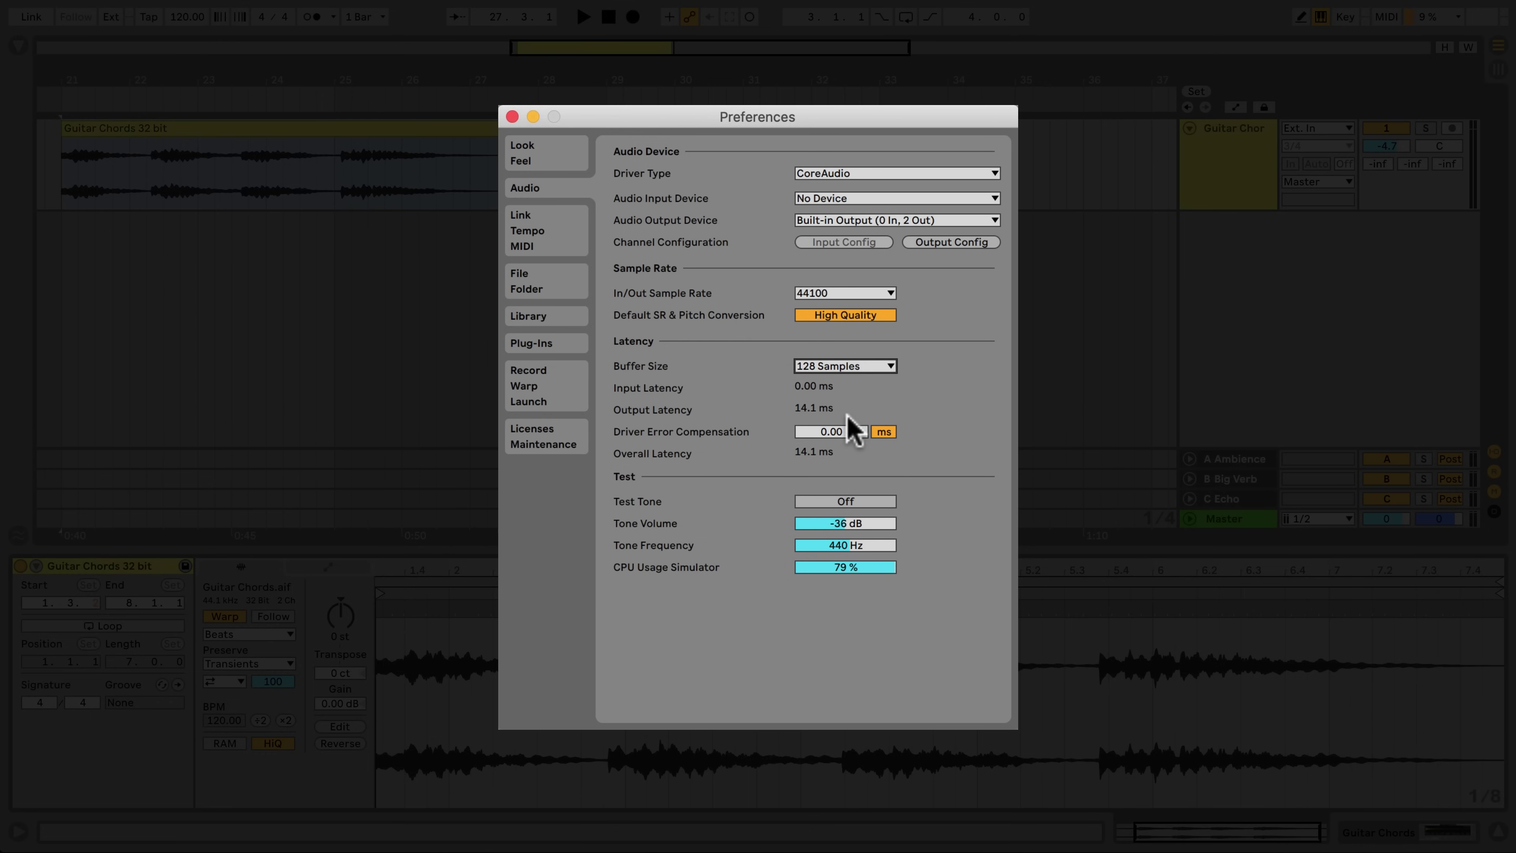
{"action": "left_click", "coordinate": [853, 502]}
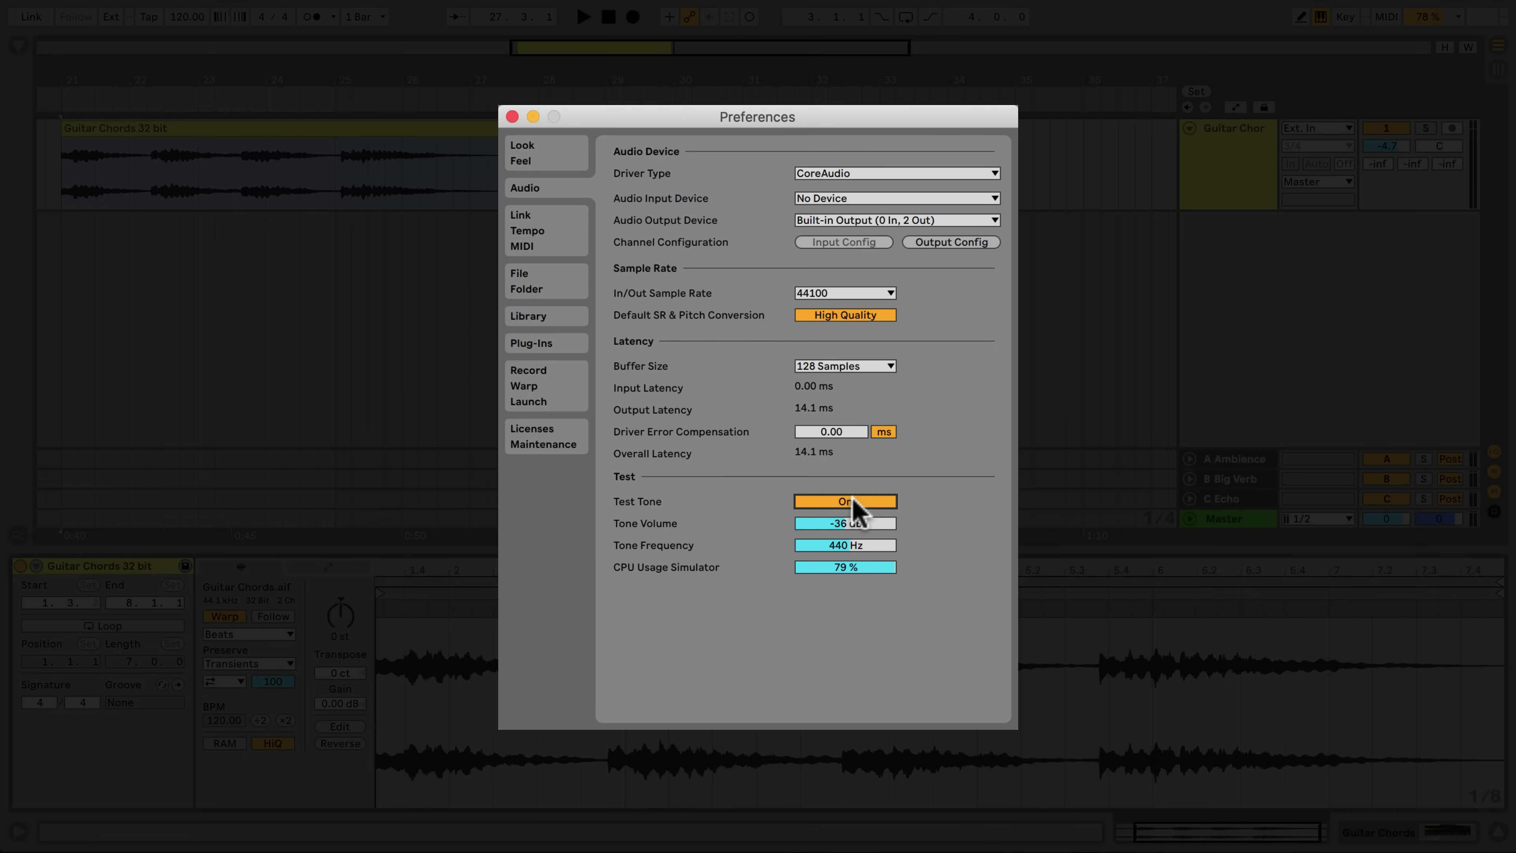
{"action": "left_click", "coordinate": [853, 502]}
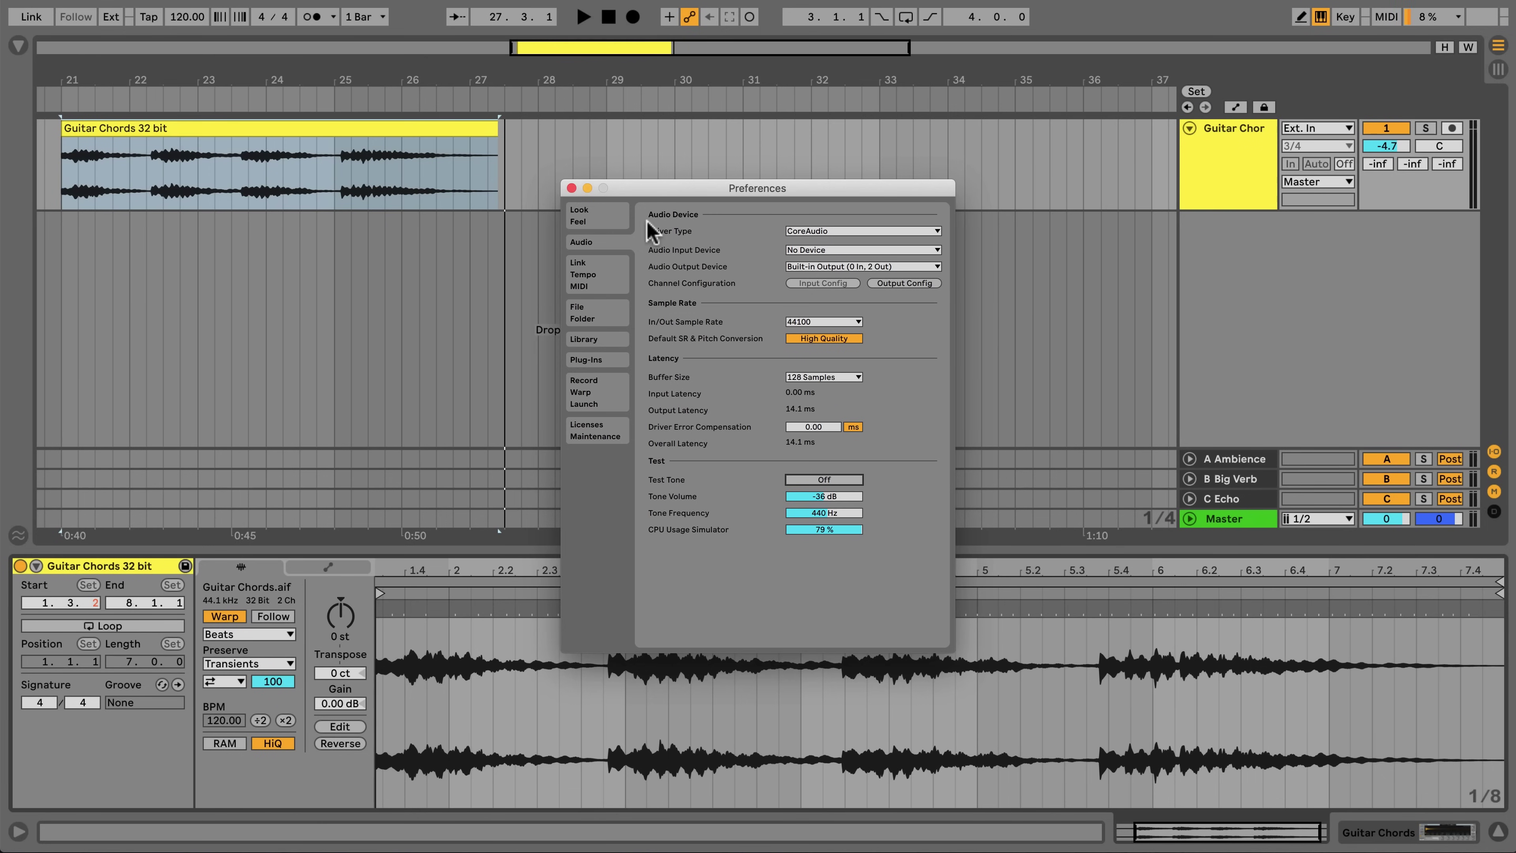
- Close Preferences and consolidate the Guitar Chords 32 bit clip into one audio file
{"action": "left_click", "coordinate": [571, 188]}
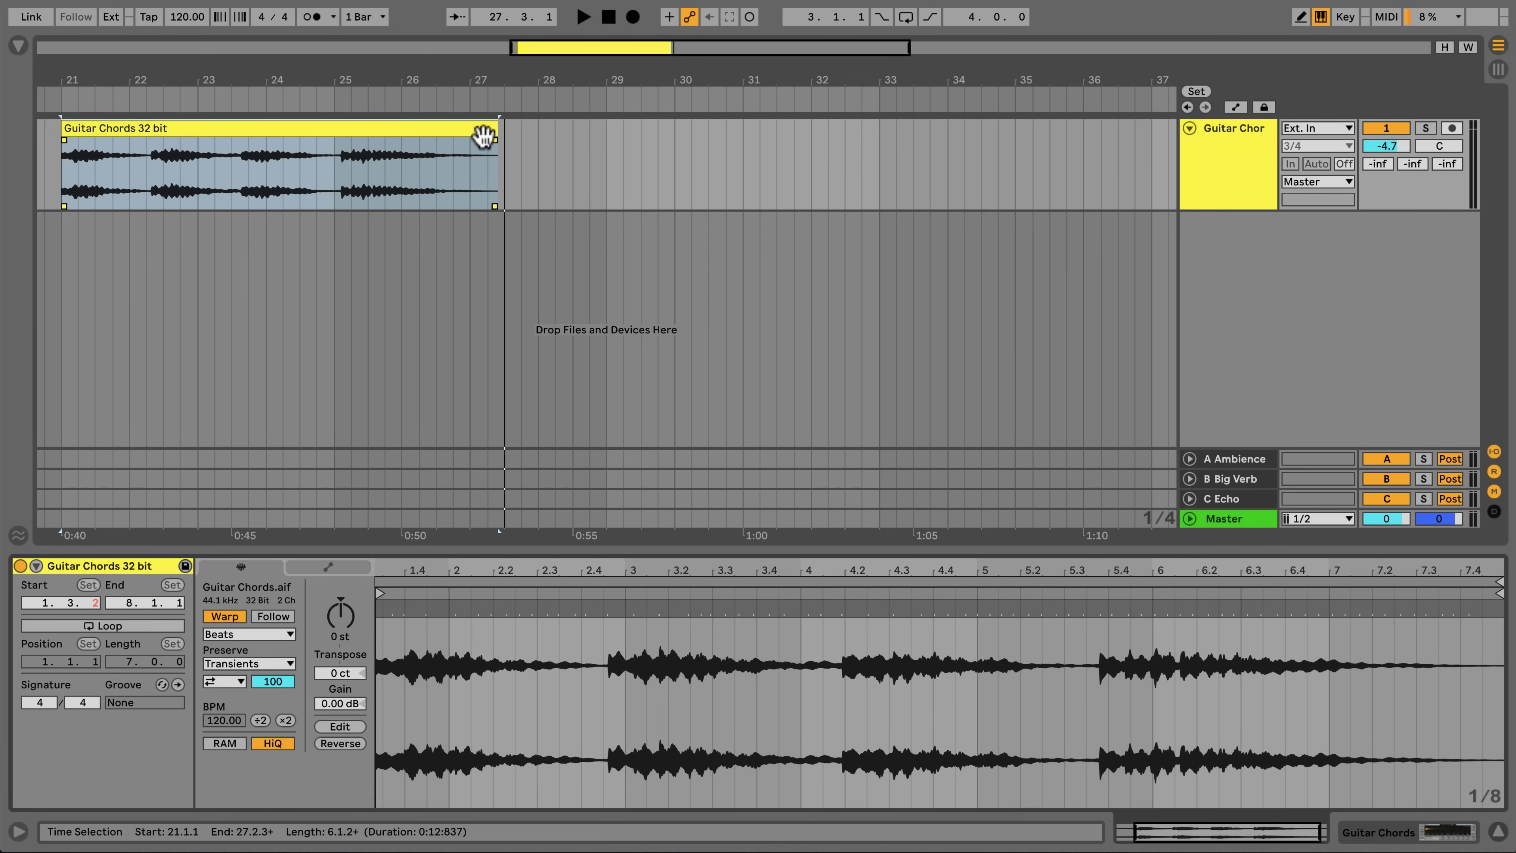
{"action": "left_click", "coordinate": [472, 131]}
{"action": "right_click", "coordinate": [472, 130]}
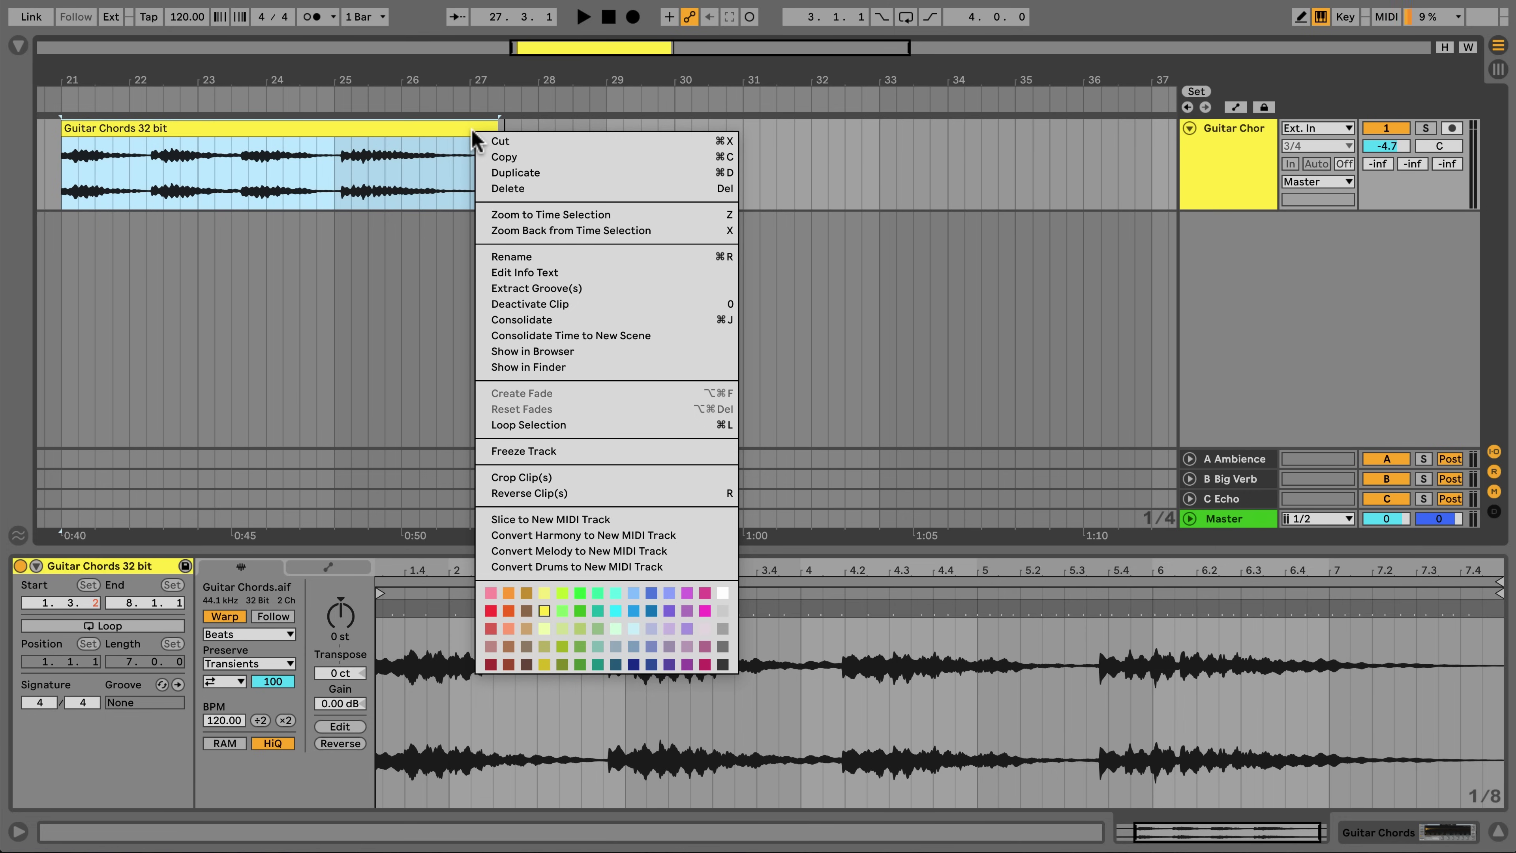
{"action": "left_click", "coordinate": [549, 321]}
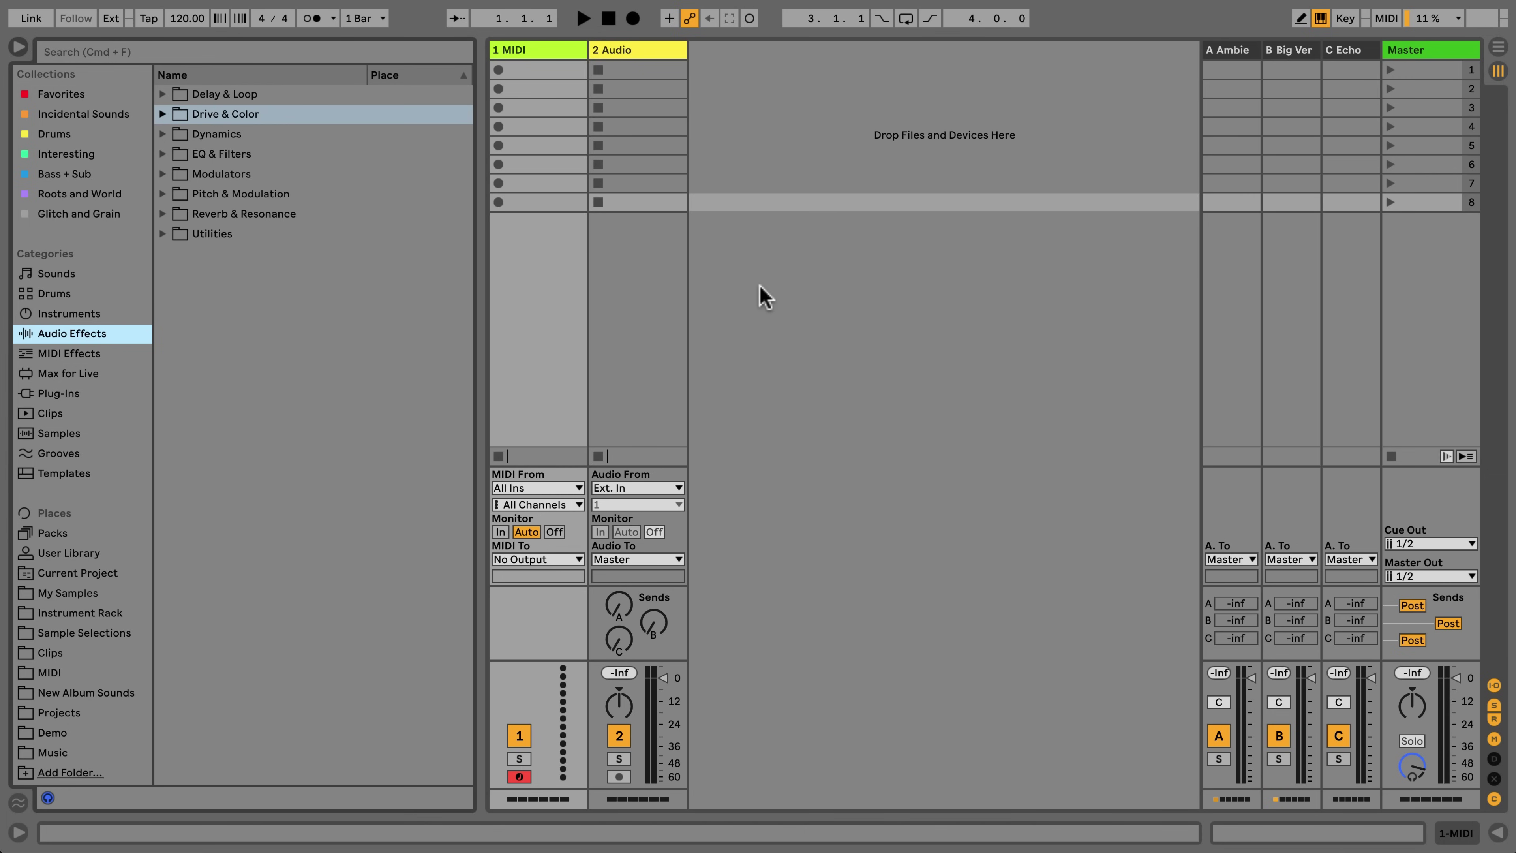
- Add the Music folder to the browser's Places list
{"action": "left_click", "coordinate": [84, 775]}
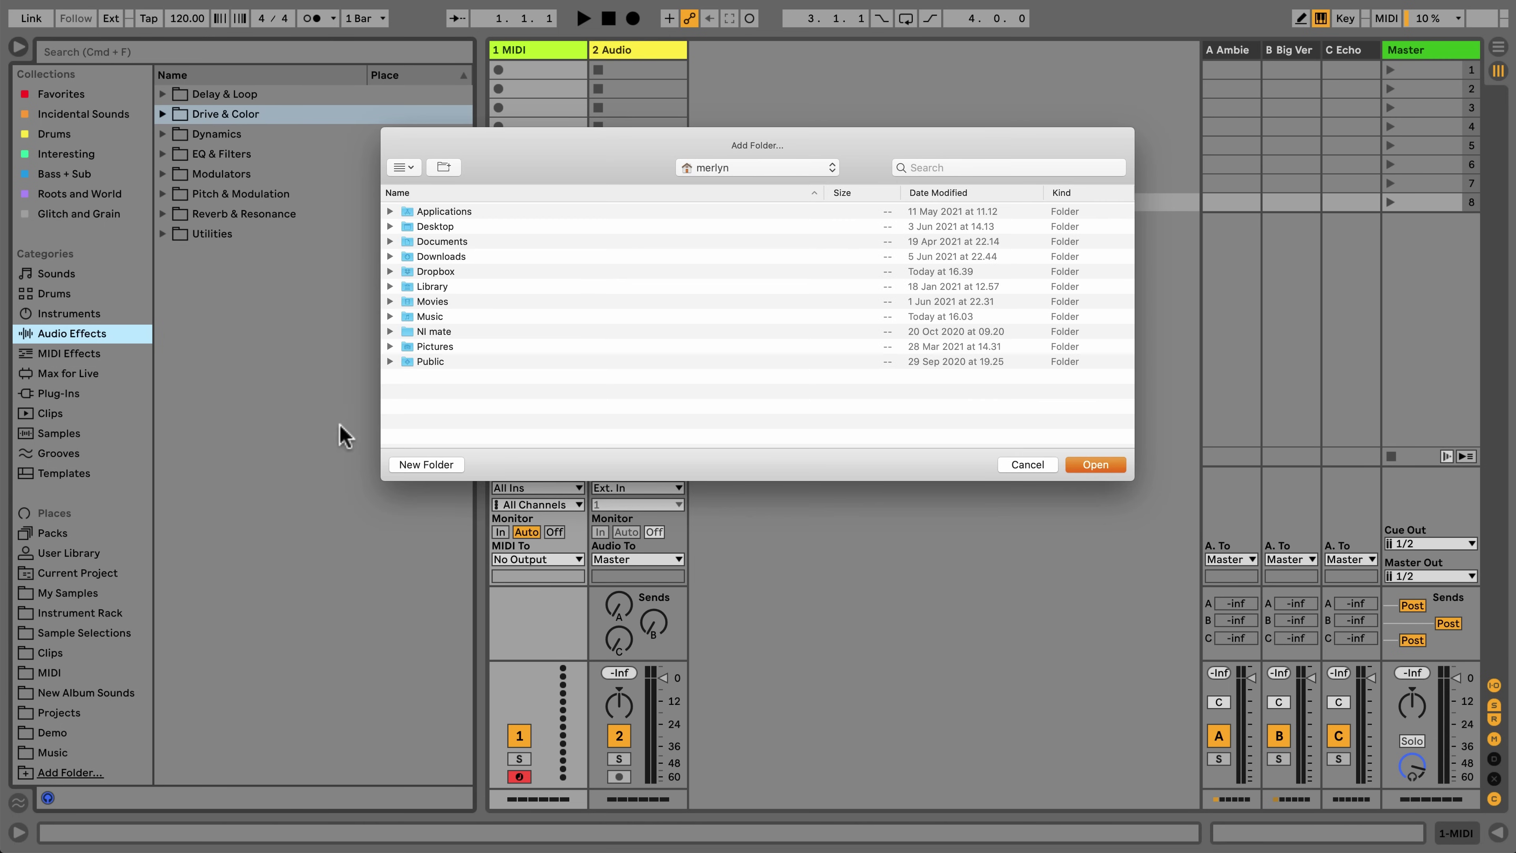
{"action": "left_click", "coordinate": [436, 317]}
{"action": "left_click", "coordinate": [1095, 464]}
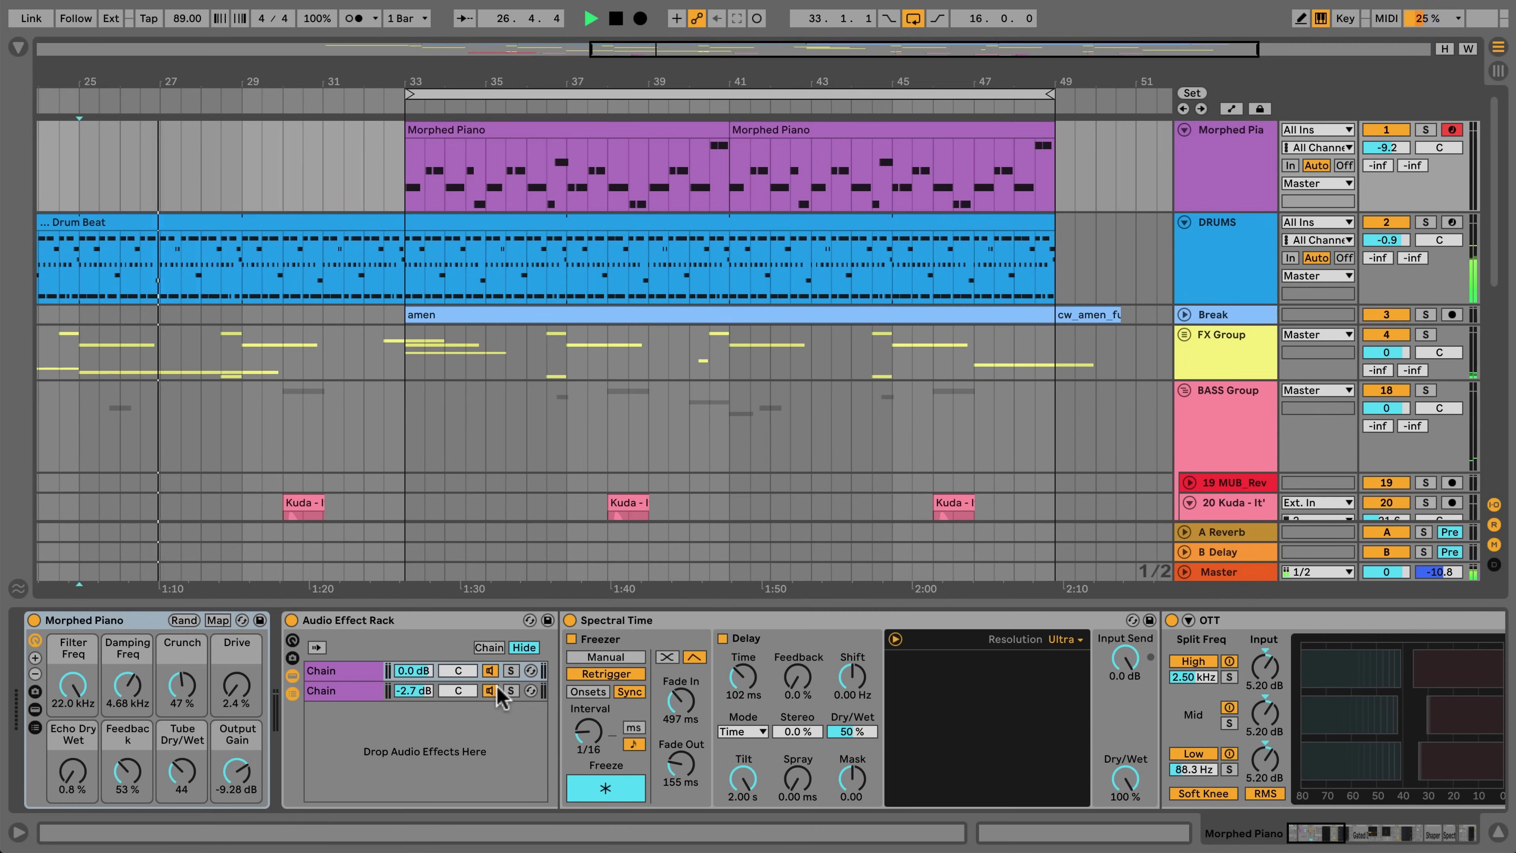
{"action": "scroll", "coordinate": [498, 695], "scroll_direction": "right", "scroll_amount": 15}
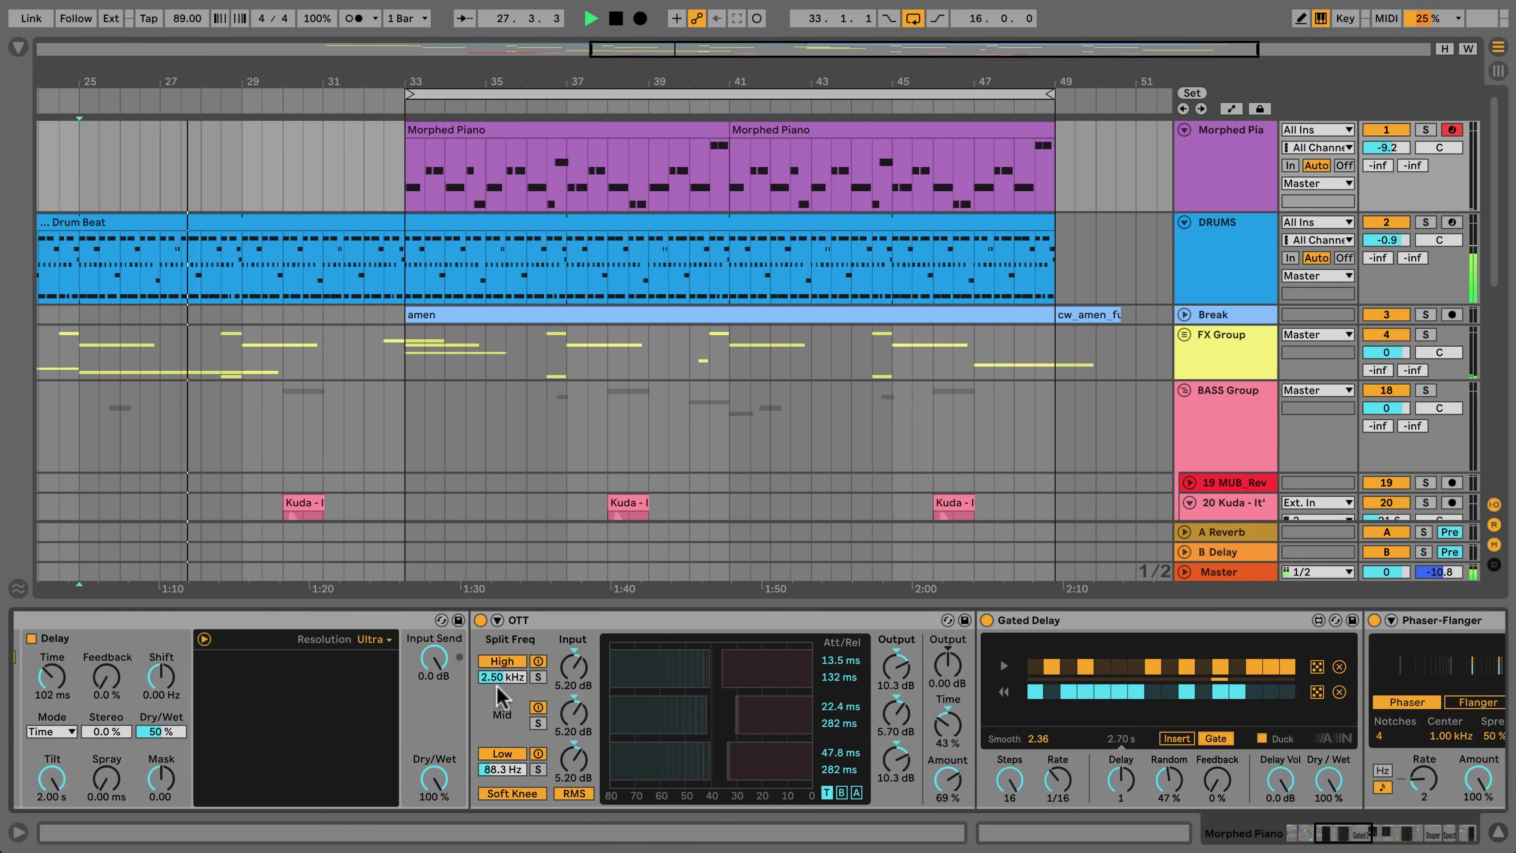
{"action": "scroll", "coordinate": [498, 695], "scroll_direction": "right", "scroll_amount": 20}
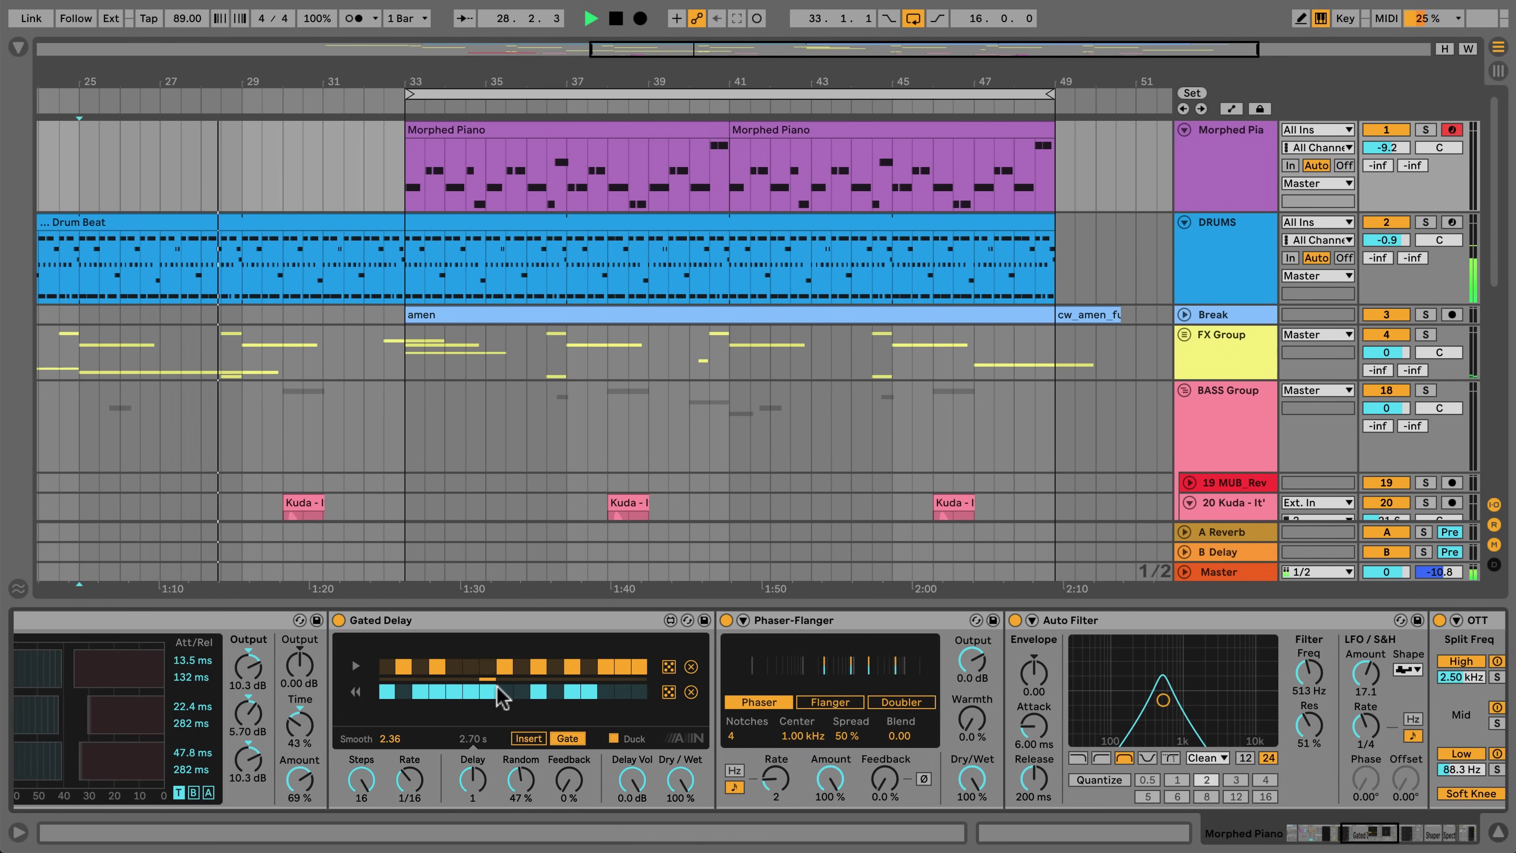
{"action": "scroll", "coordinate": [499, 696], "scroll_direction": "right", "scroll_amount": 20}
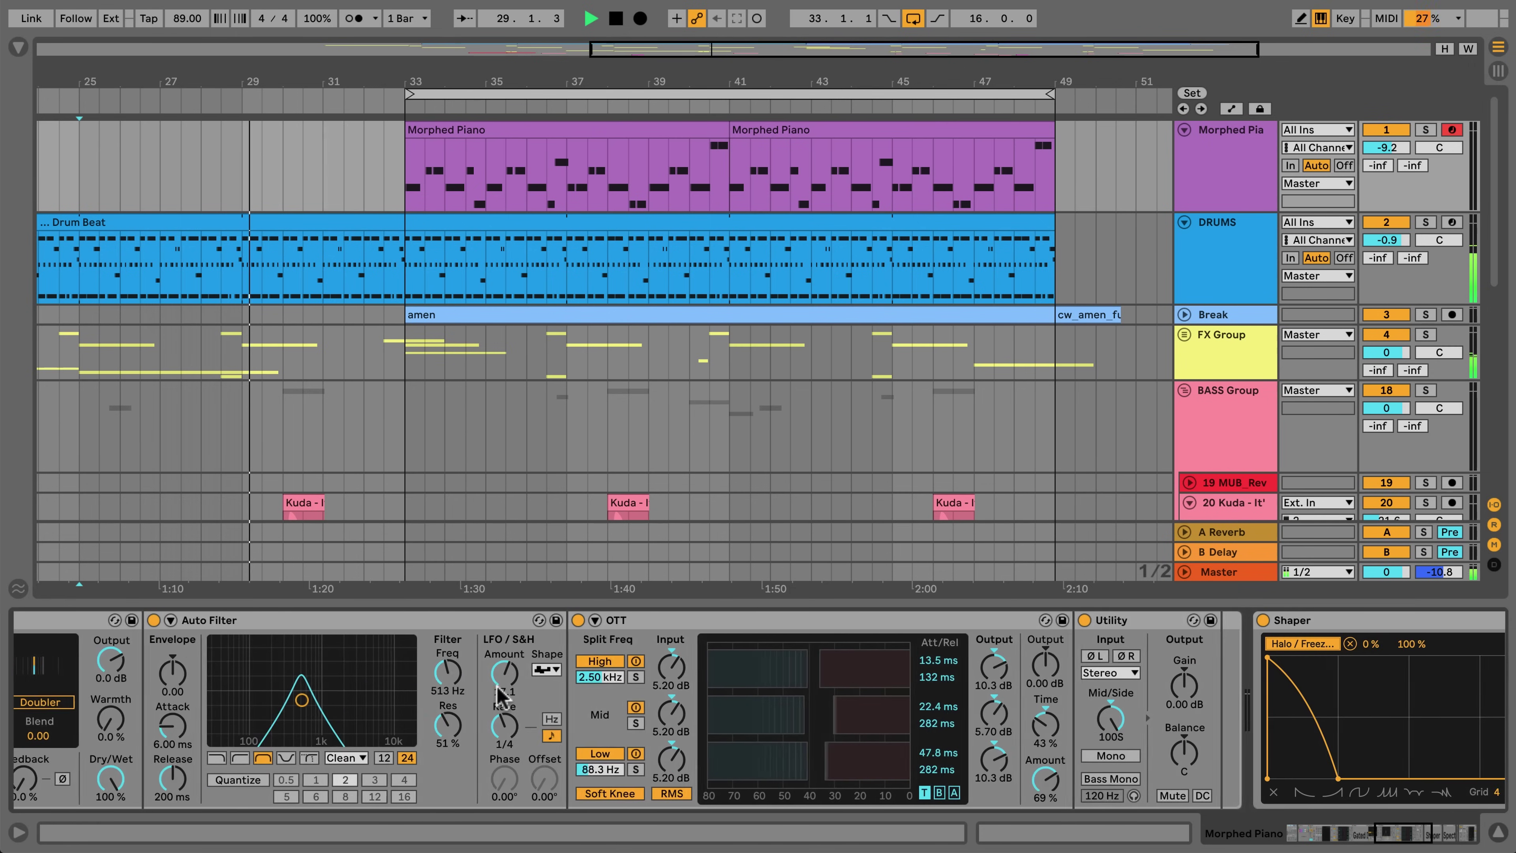
{"action": "scroll", "coordinate": [498, 695], "scroll_direction": "right", "scroll_amount": 20}
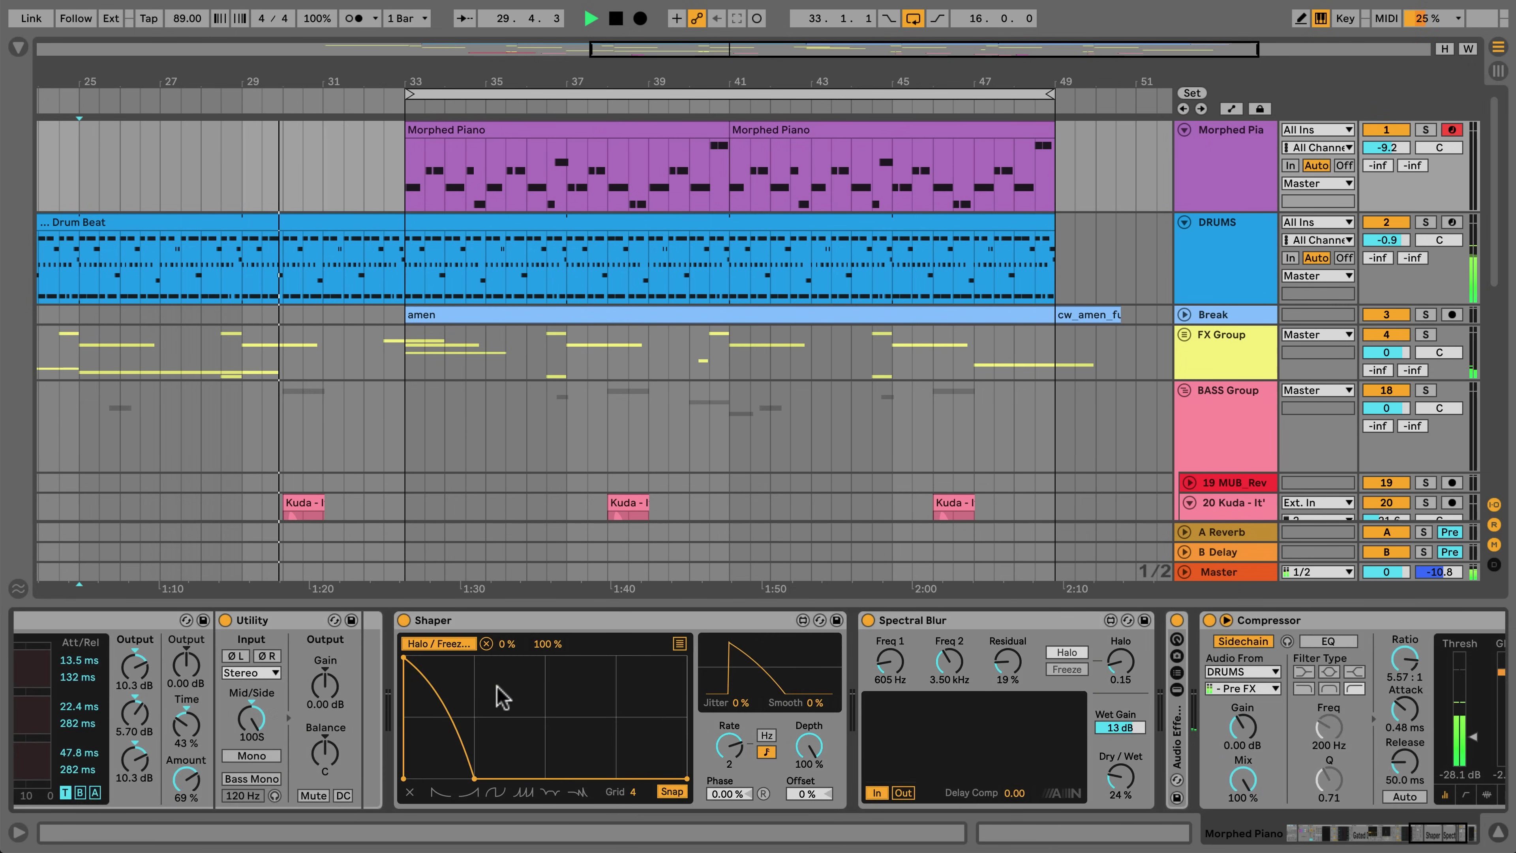
{"action": "scroll", "coordinate": [503, 695], "scroll_direction": "right", "scroll_amount": 10}
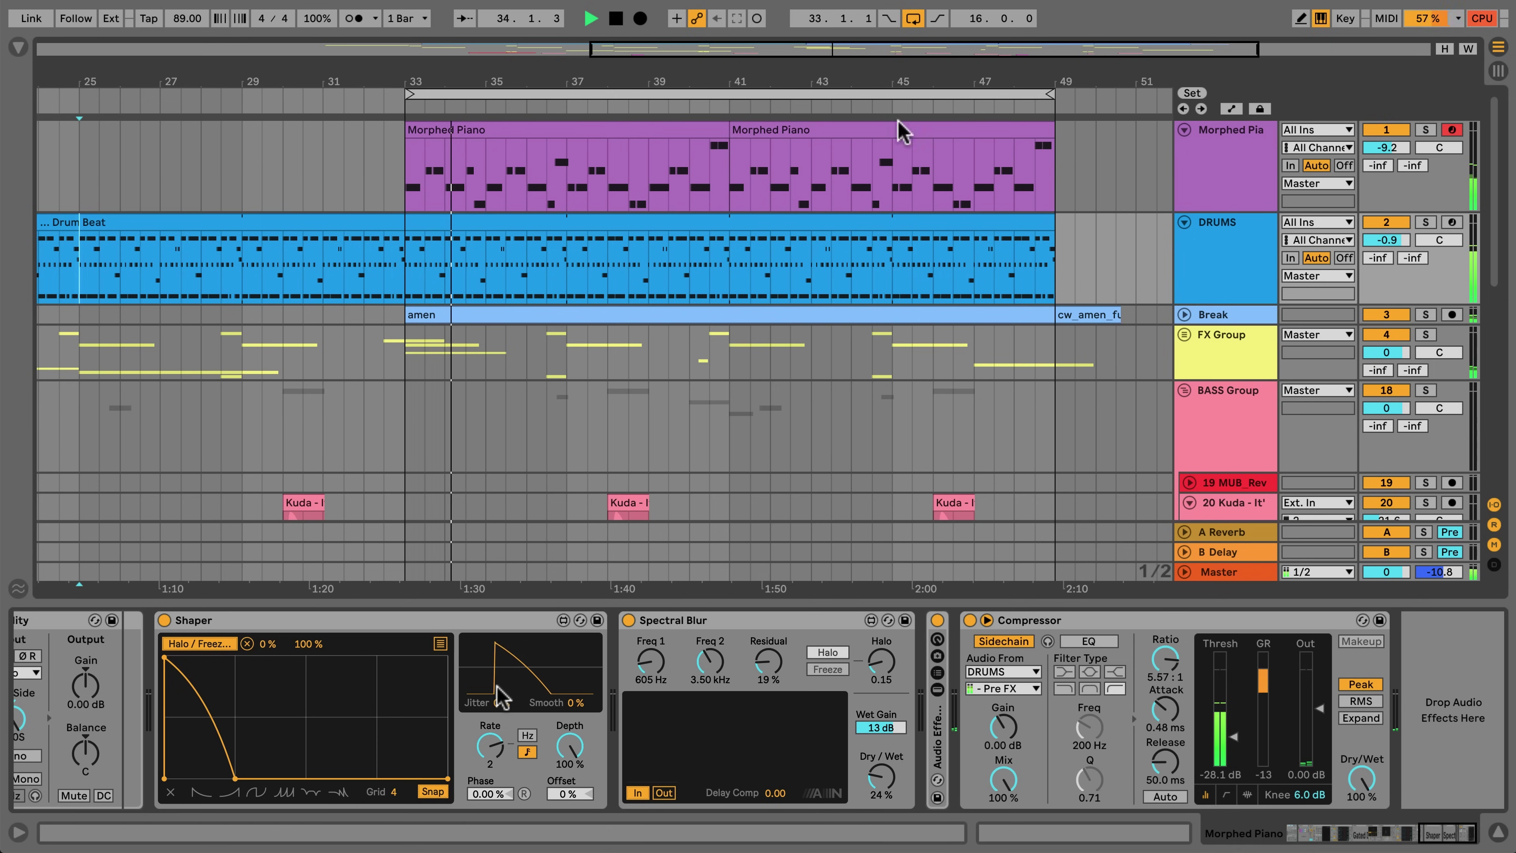
- Solo the Morphed Piano track and freeze it
{"action": "left_click", "coordinate": [1426, 129]}
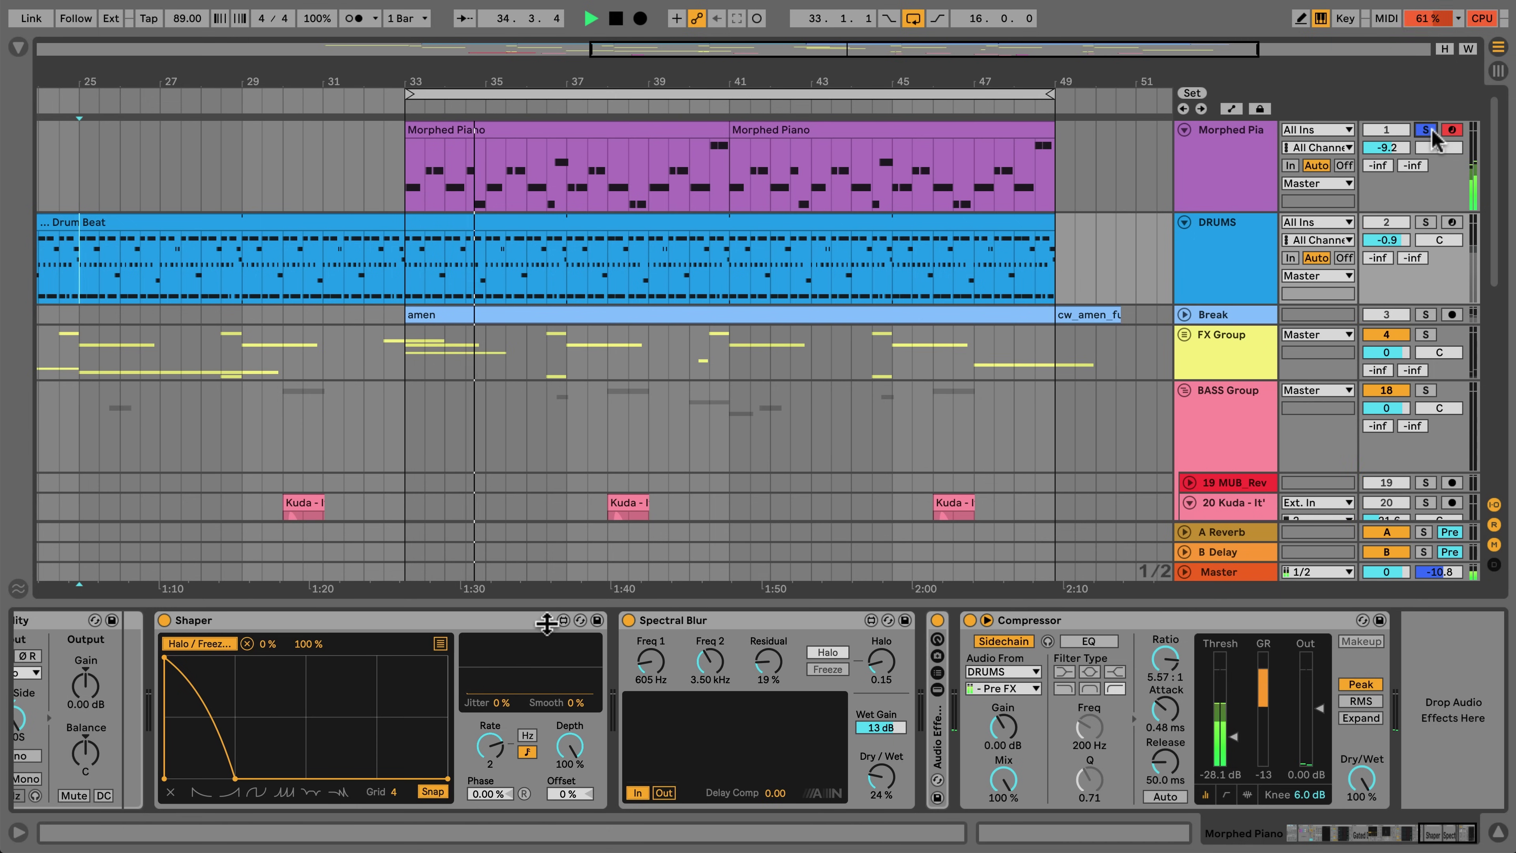
{"action": "key", "text": "Down"}
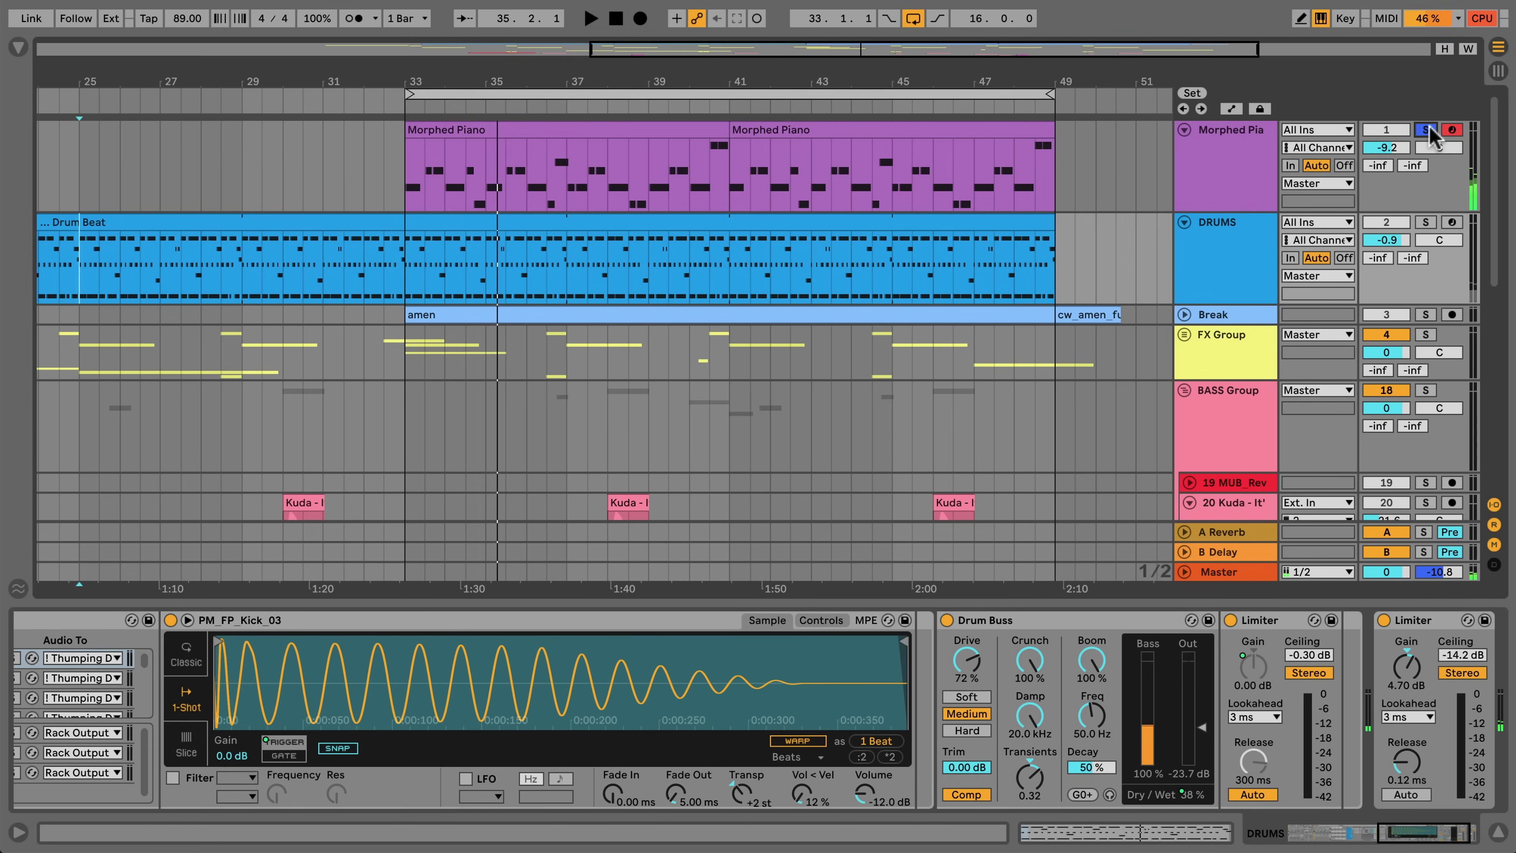
{"action": "right_click", "coordinate": [1226, 152]}
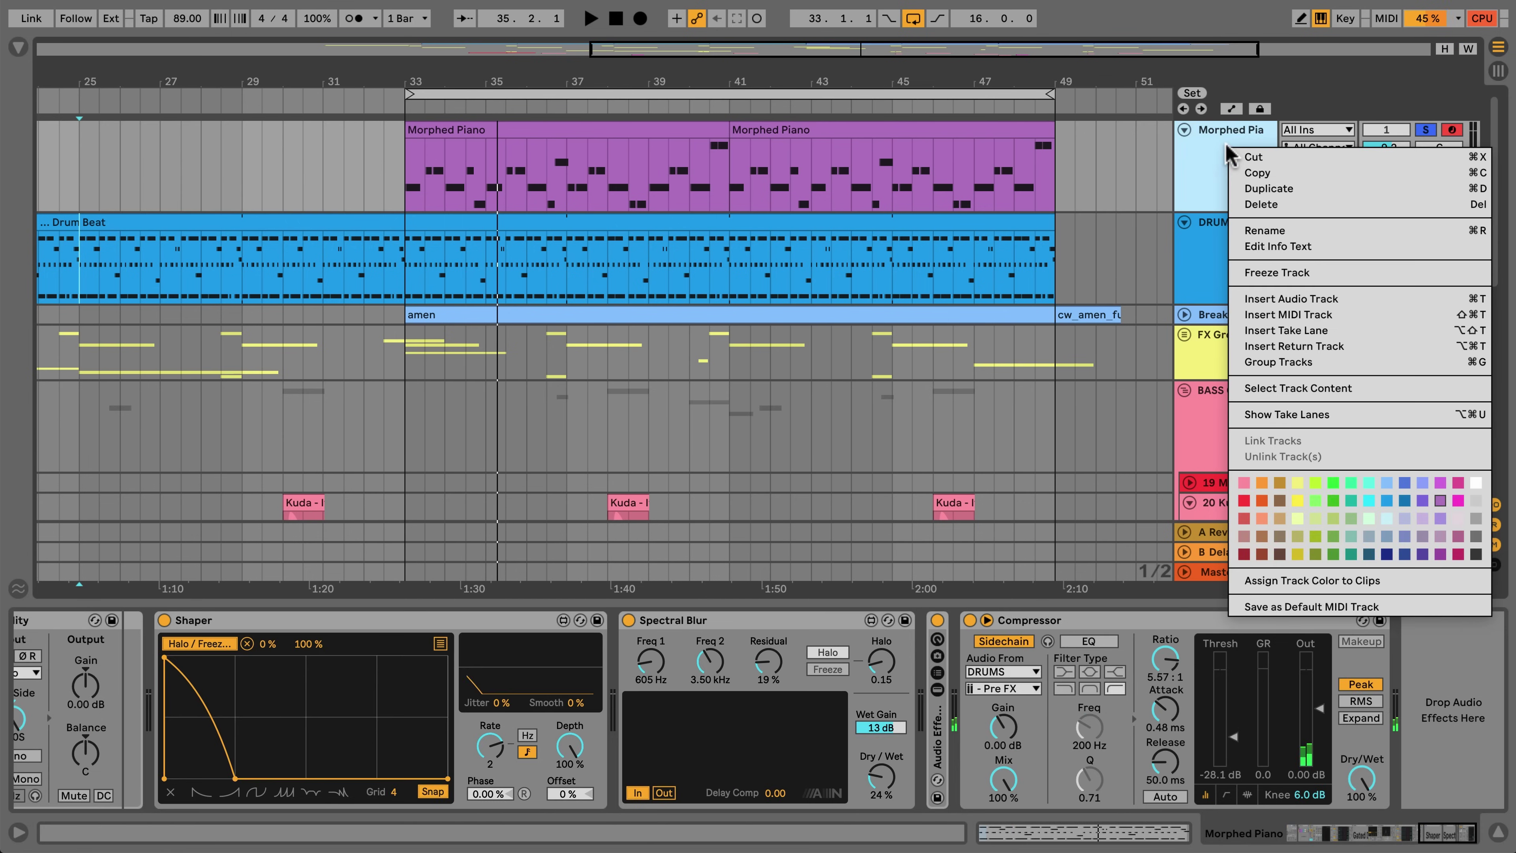
{"action": "left_click", "coordinate": [1318, 280]}
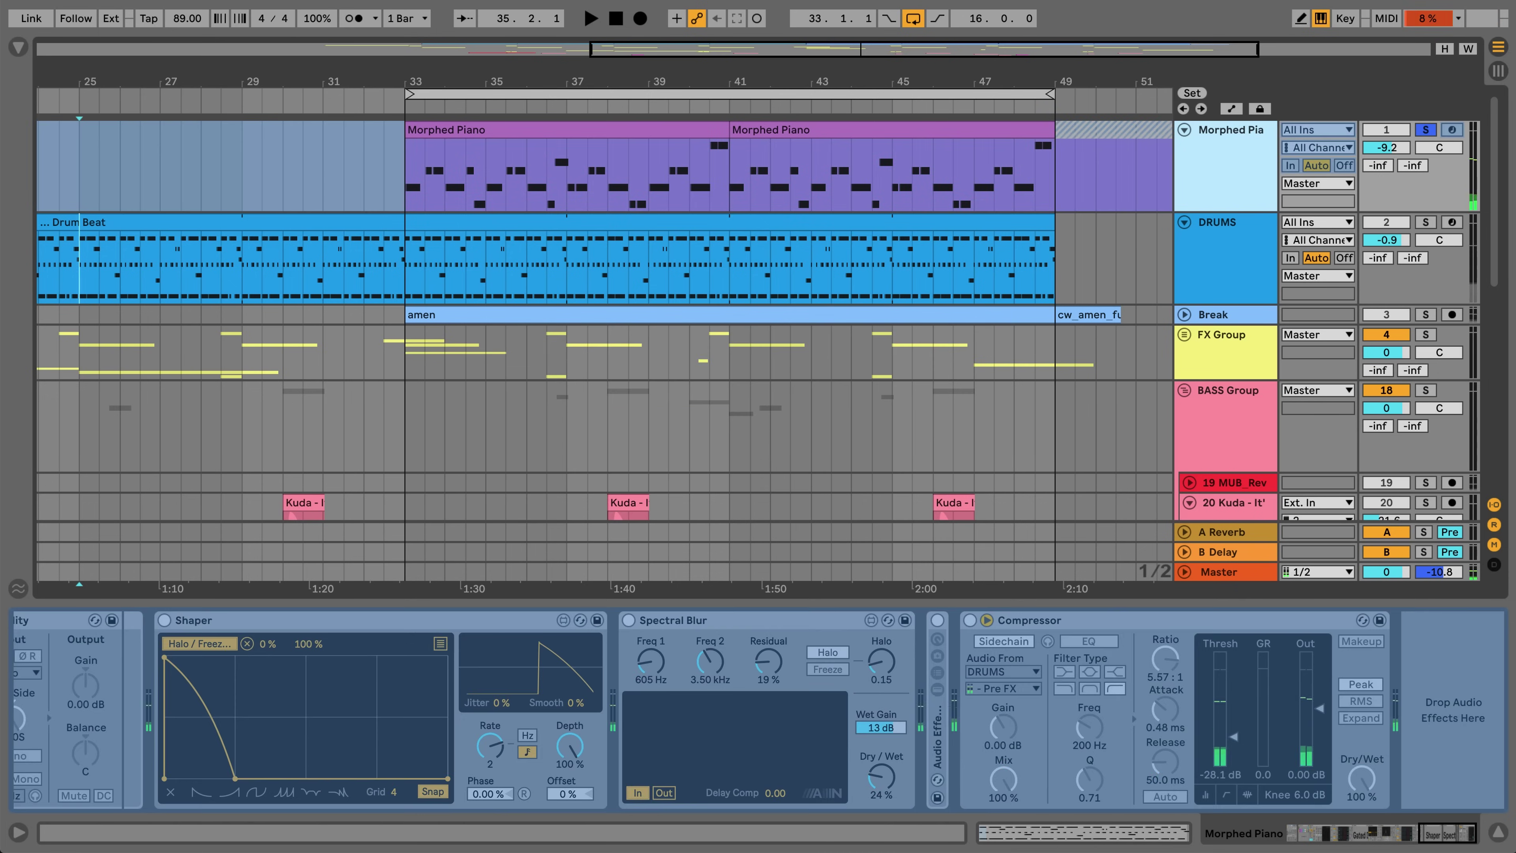
- Set the insert mark at bar 33, unsolo Morphed Piano and reopen its track options
{"action": "left_click", "coordinate": [405, 186]}
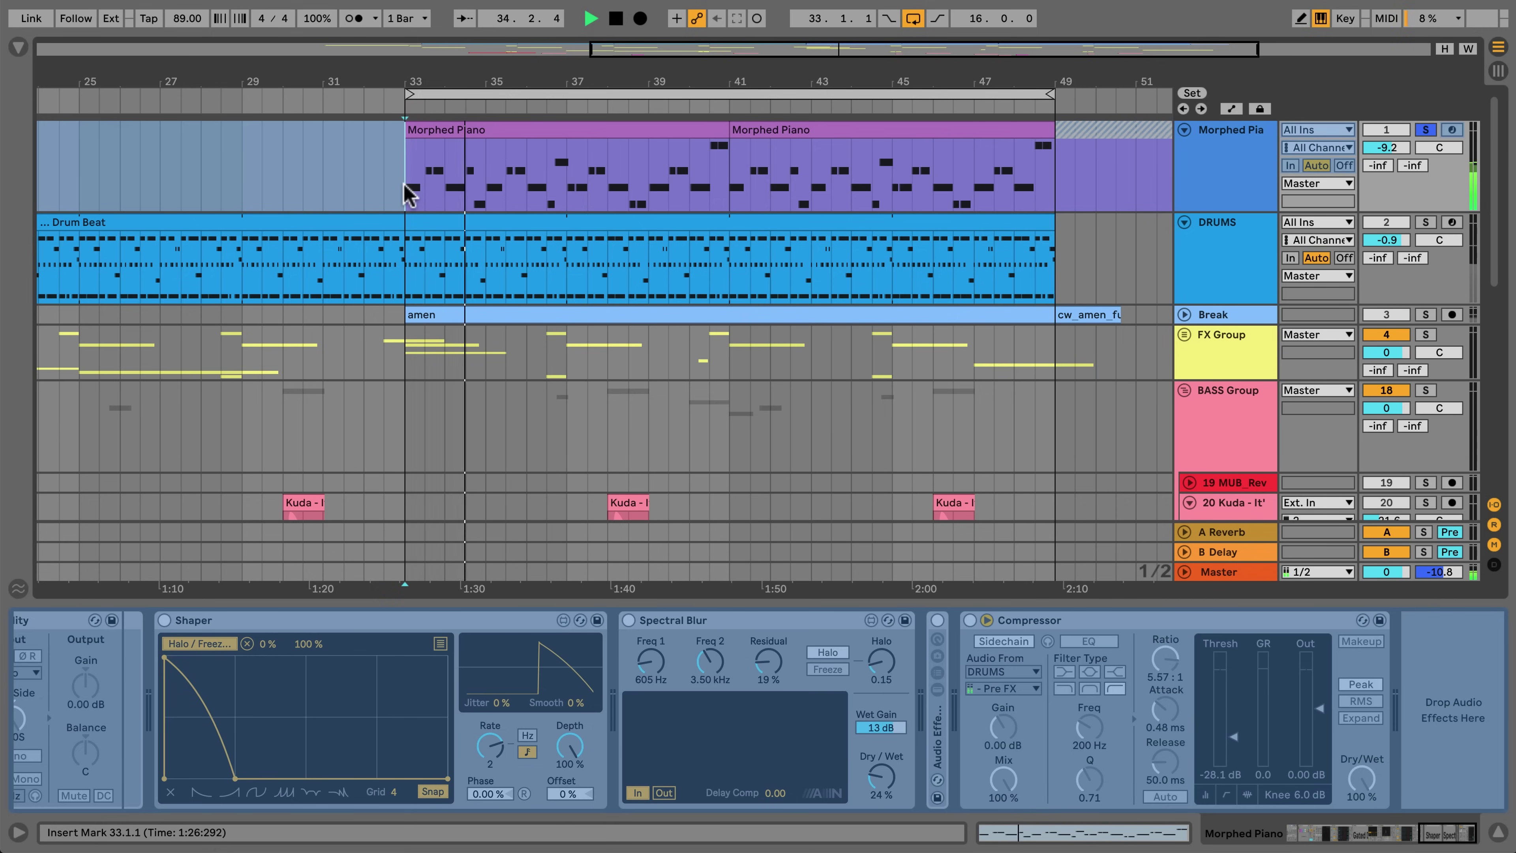
{"action": "left_click", "coordinate": [1426, 129]}
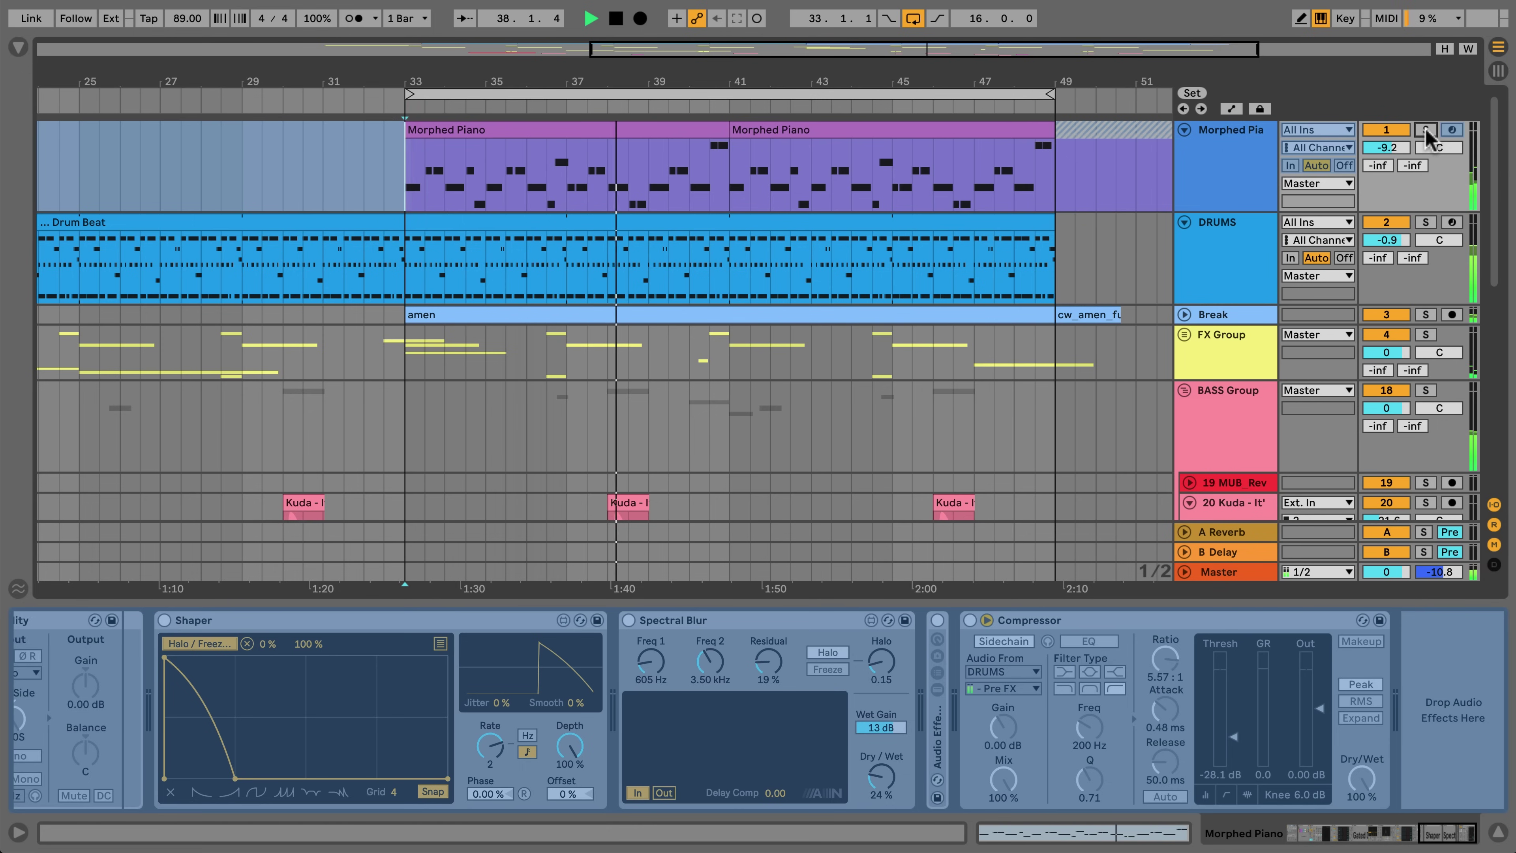
{"action": "right_click", "coordinate": [1230, 175]}
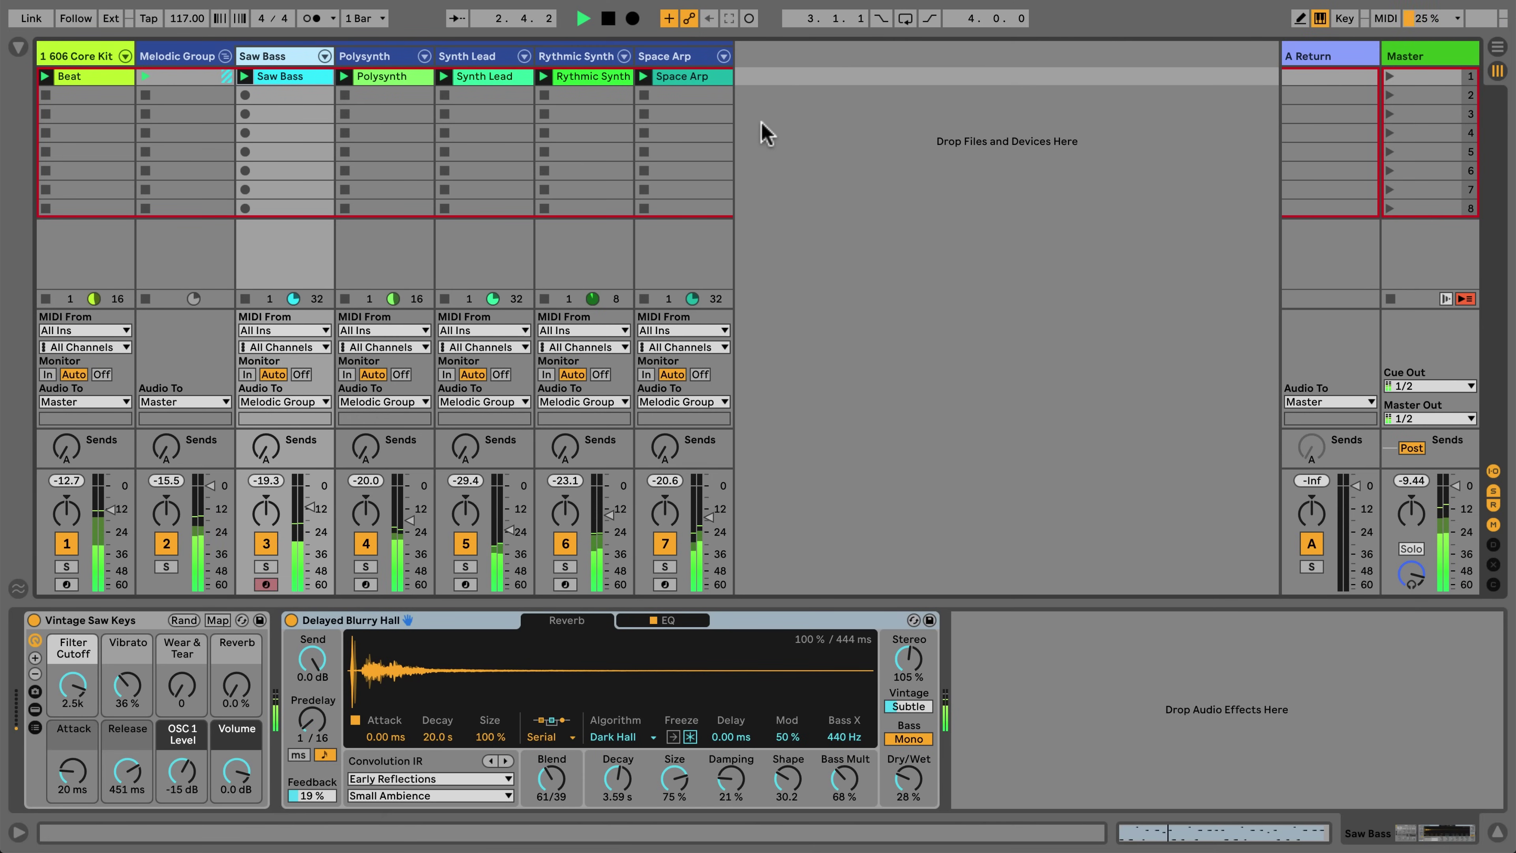
- Select the Polysynth, Synth Lead, Rythmic Synth and Space Arp tracks and rename Return A after its reverb
{"action": "left_click", "coordinate": [413, 83]}
{"action": "left_click", "coordinate": [493, 83]}
{"action": "left_click", "coordinate": [582, 84]}
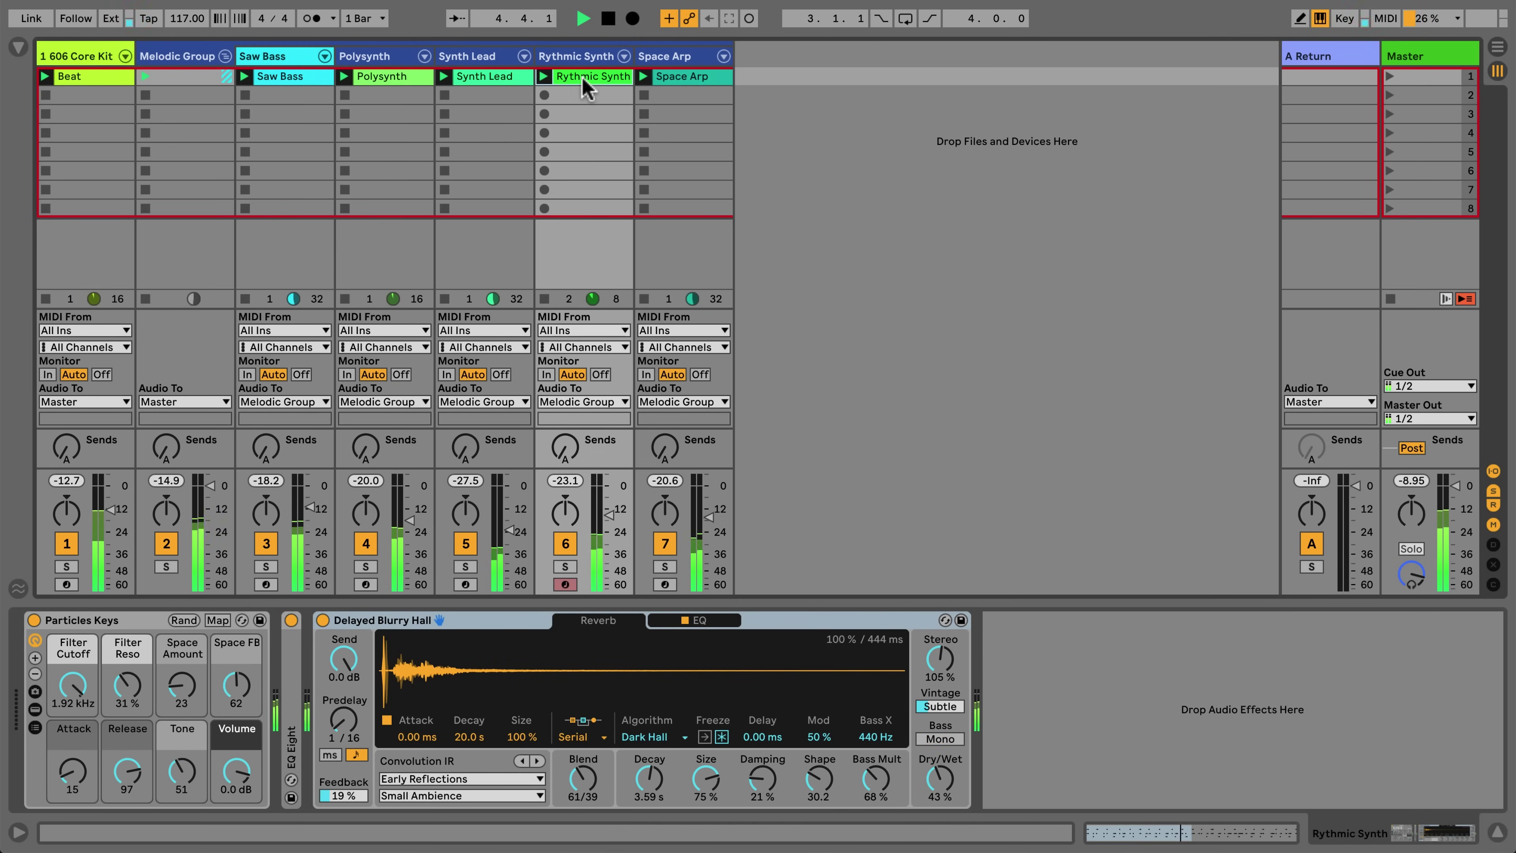
{"action": "left_click", "coordinate": [675, 82]}
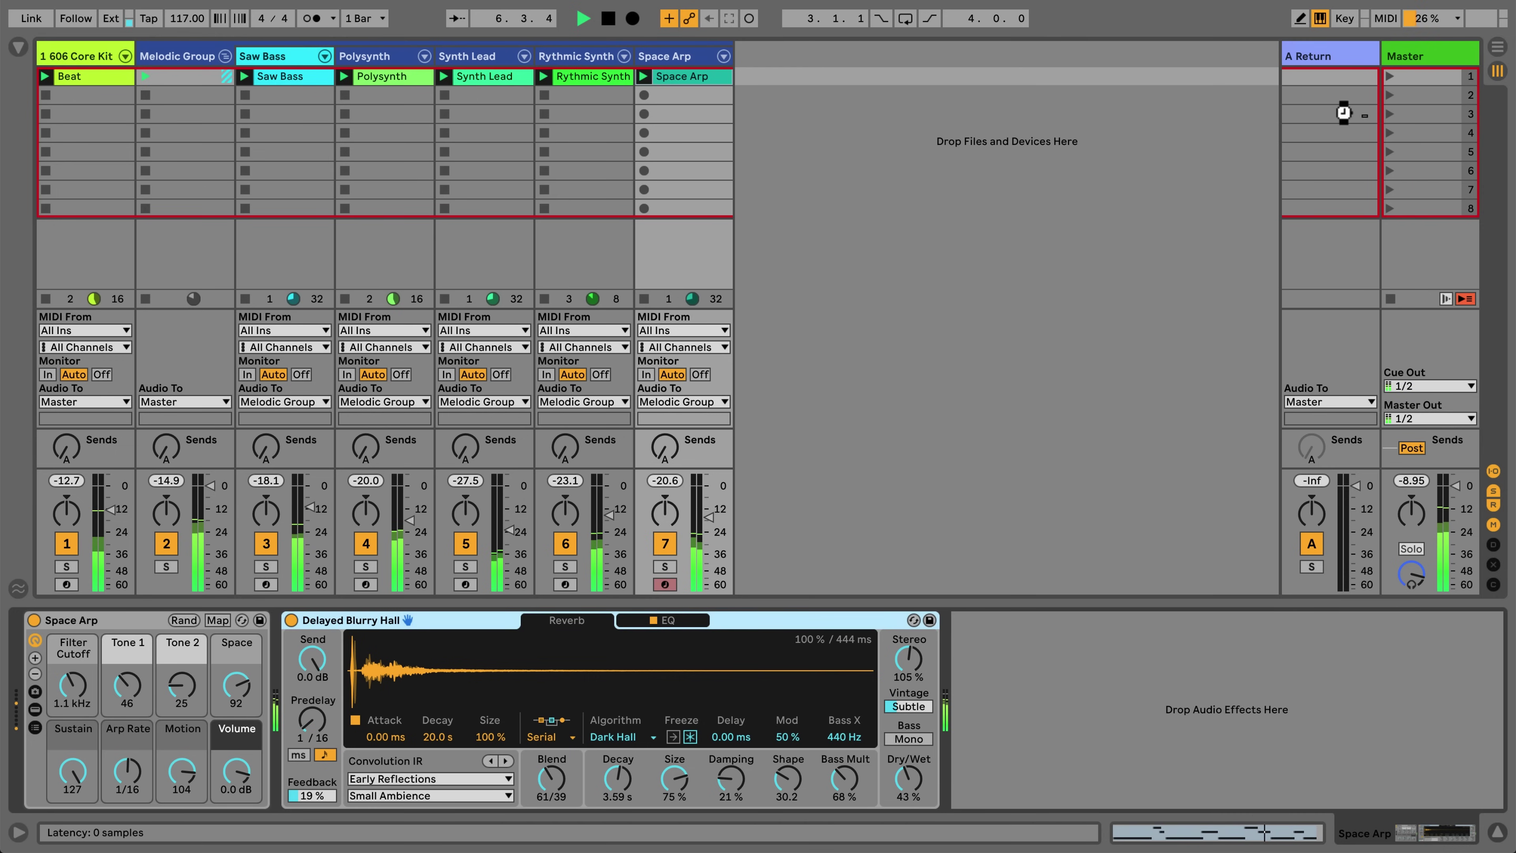
{"action": "left_click", "coordinate": [600, 76]}
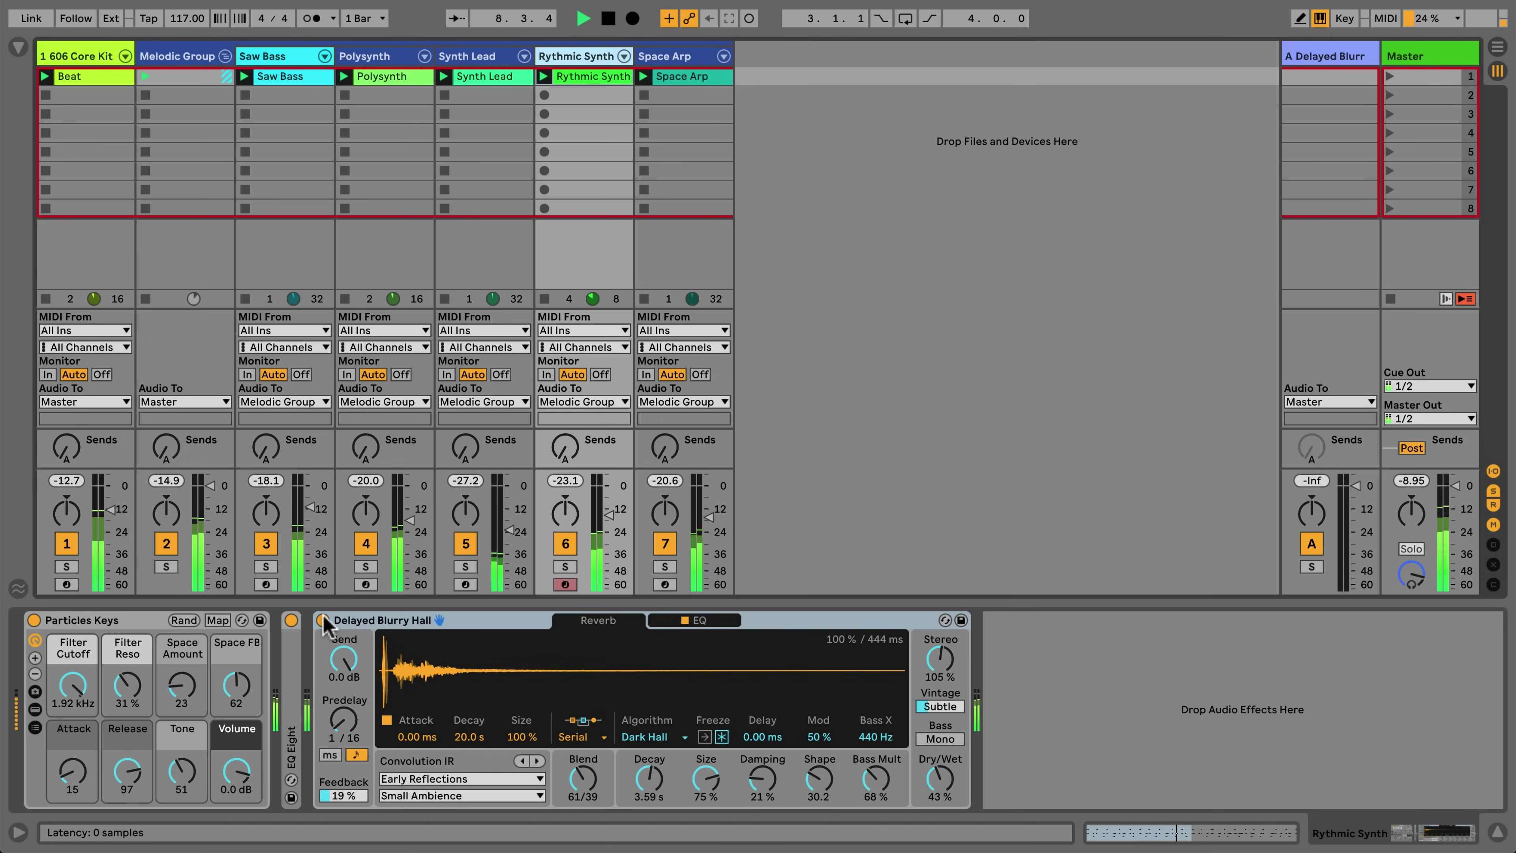
- Switch off the Delayed Blurry Hall reverb on Synth Lead, Polysynth and Saw Bass
{"action": "key", "text": "Left"}
{"action": "left_click", "coordinate": [292, 619]}
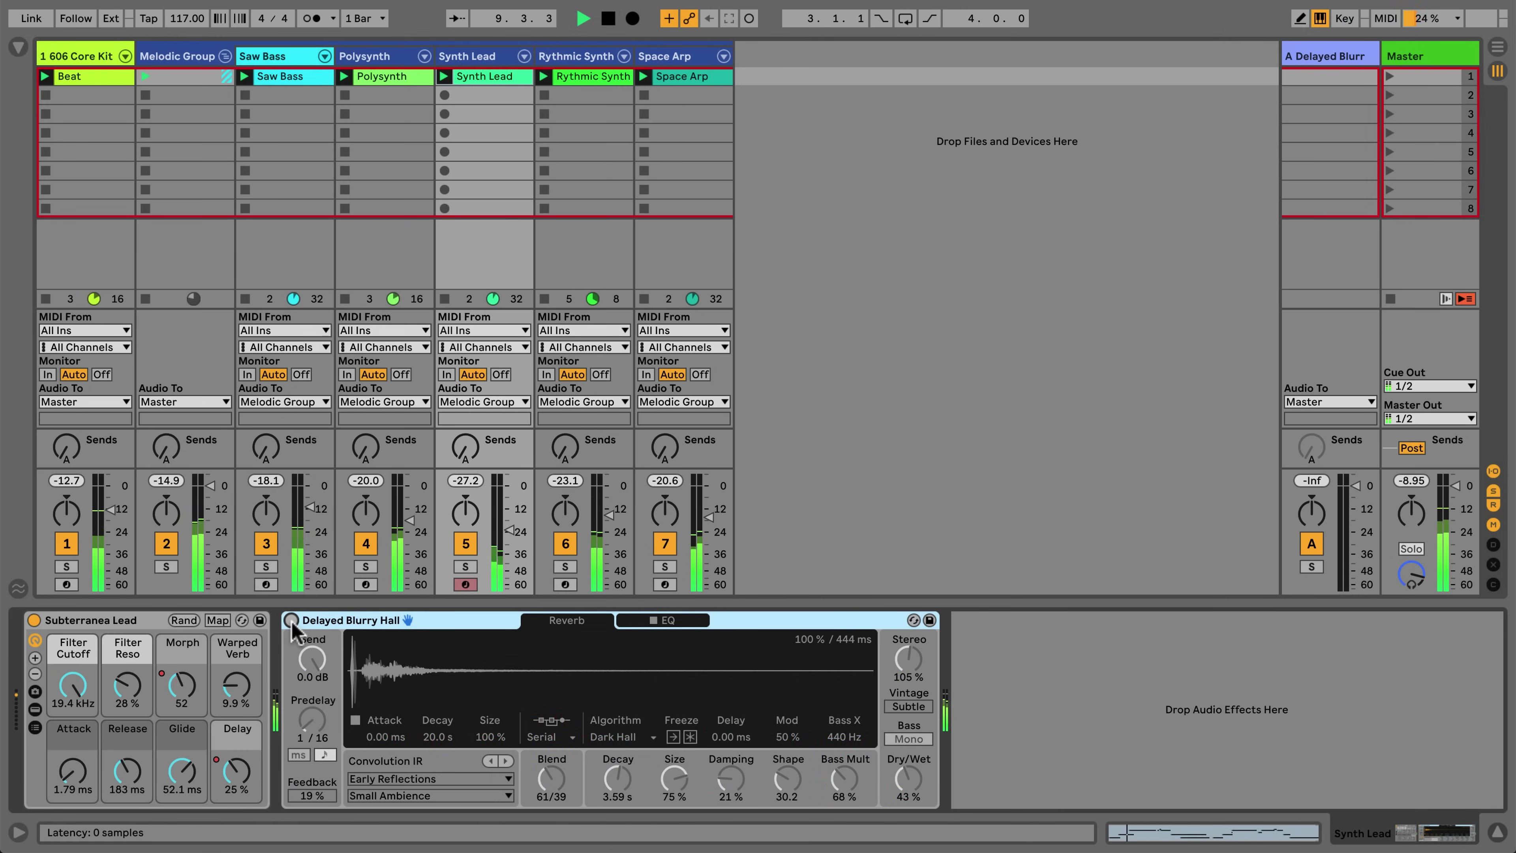
{"action": "key", "text": "Left"}
{"action": "left_click", "coordinate": [282, 621]}
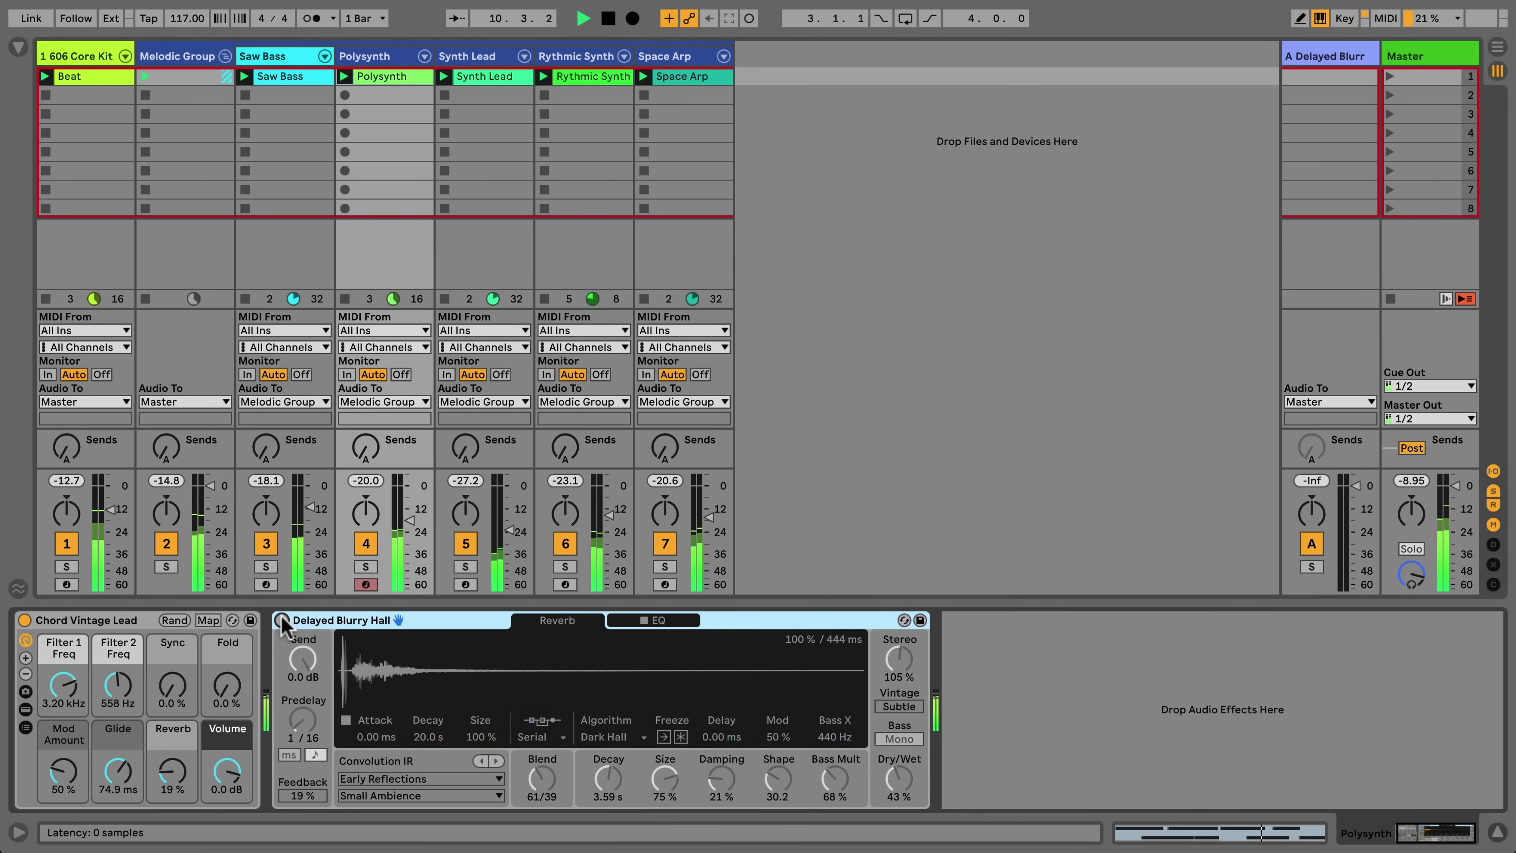
{"action": "key", "text": "Left"}
{"action": "left_click", "coordinate": [292, 620]}
- Raise each synth's Send A to the reverb return and set the return reverb's Dry/Wet to 67 %
{"action": "key", "text": "Left"}
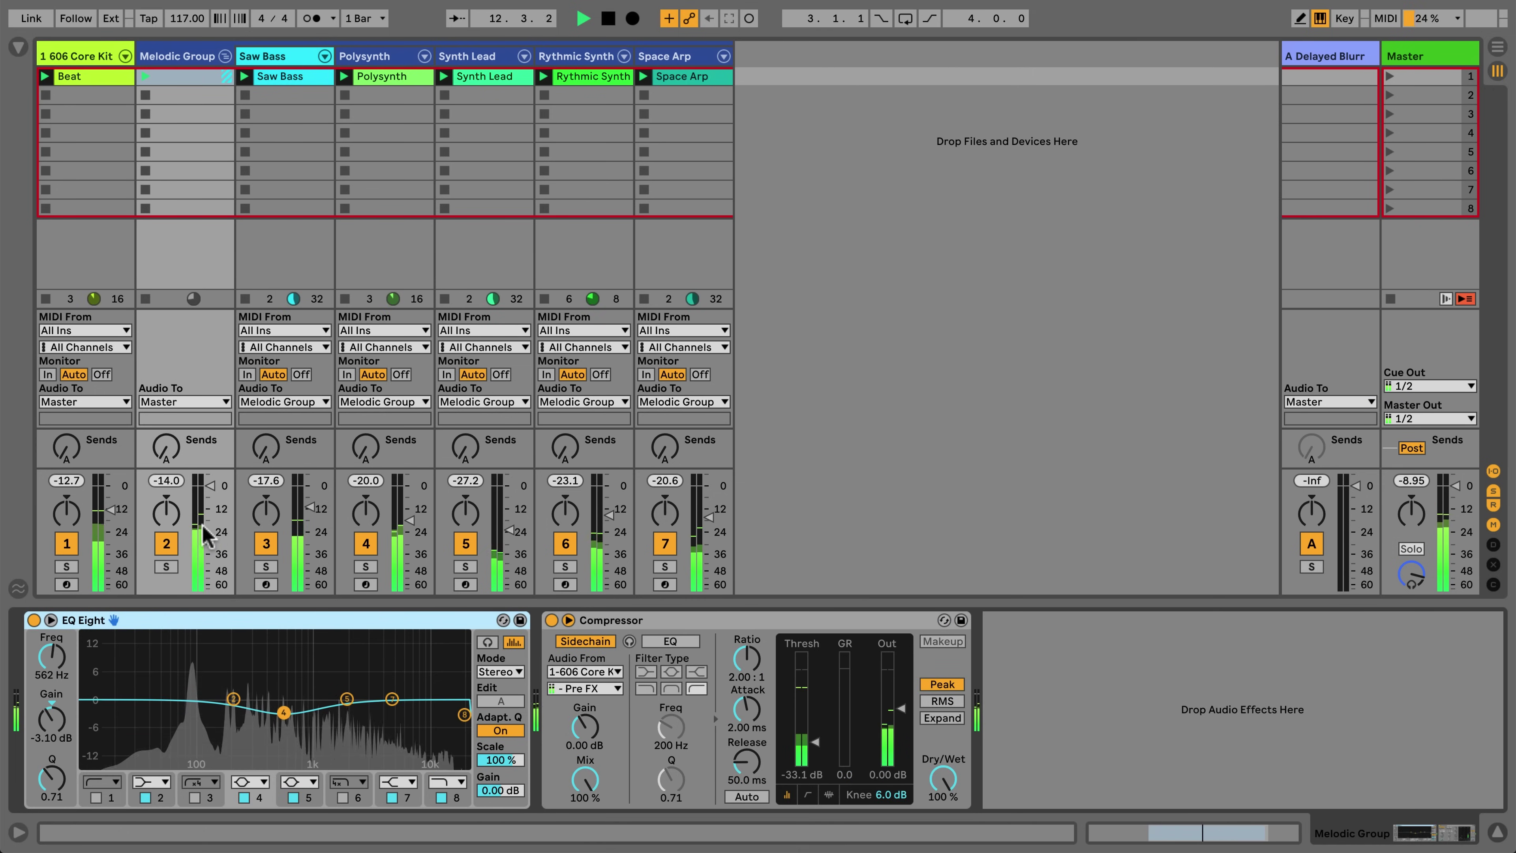
{"action": "left_click_drag", "start_coordinate": [266, 462], "coordinate": [267, 441]}
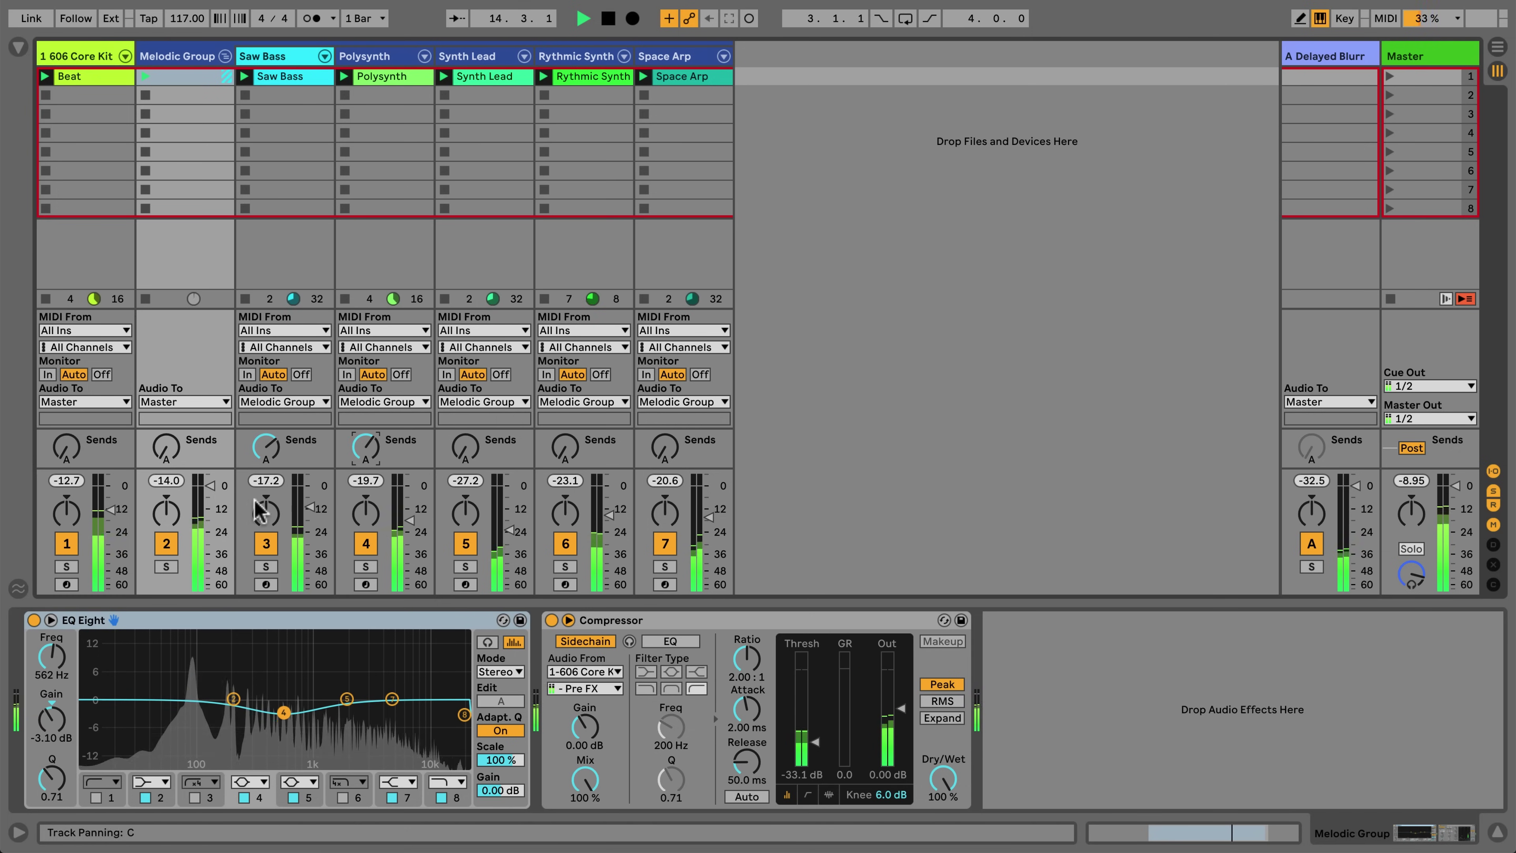
{"action": "left_click", "coordinate": [166, 566]}
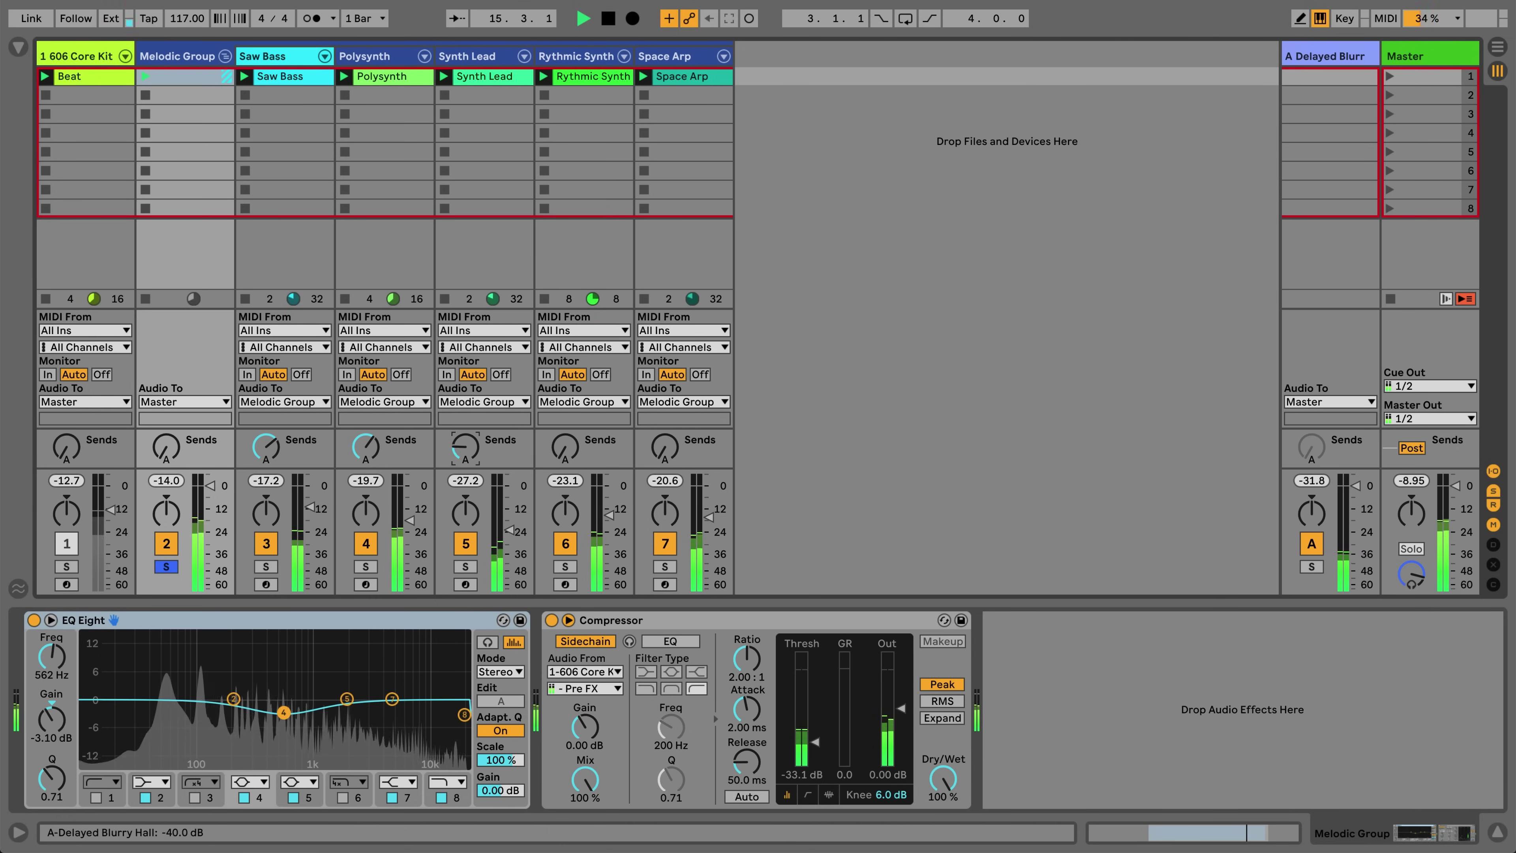
{"action": "left_click_drag", "start_coordinate": [468, 461], "coordinate": [470, 449]}
{"action": "left_click_drag", "start_coordinate": [565, 457], "coordinate": [564, 445]}
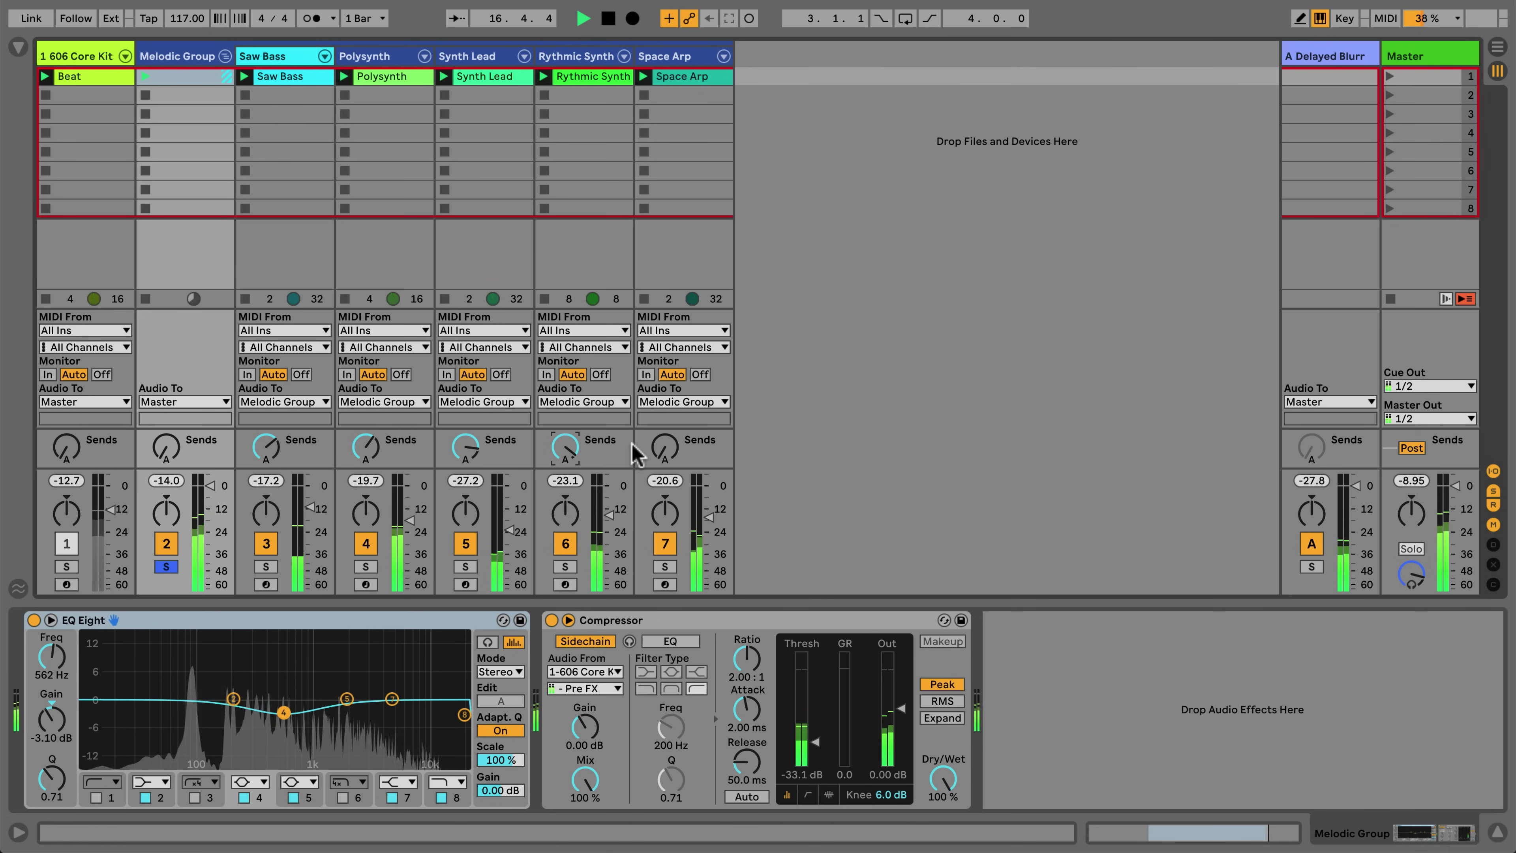
{"action": "left_click_drag", "start_coordinate": [665, 448], "coordinate": [664, 457]}
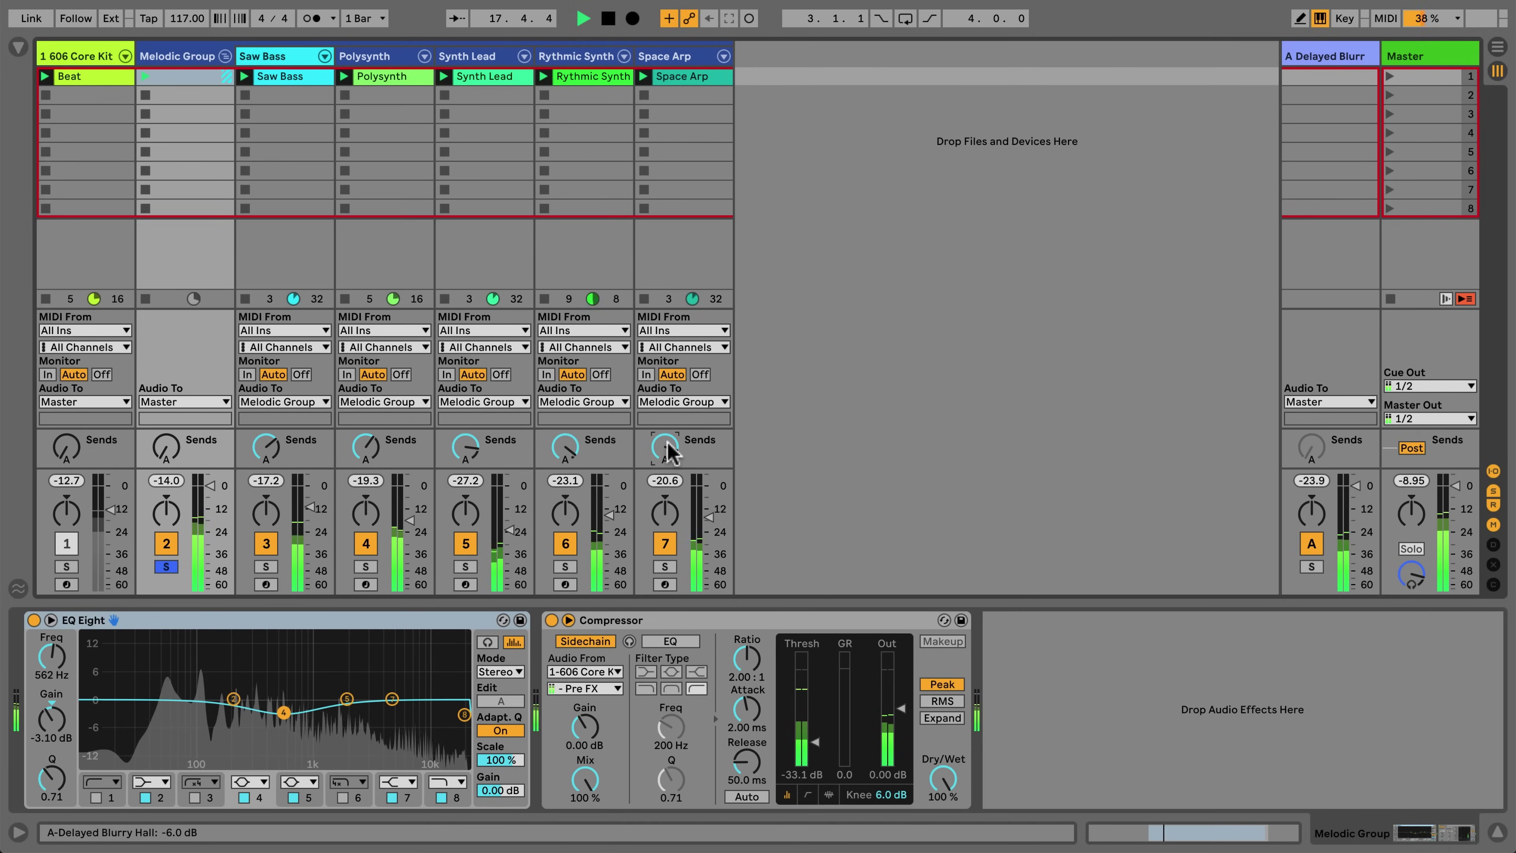
{"action": "left_click", "coordinate": [1325, 58]}
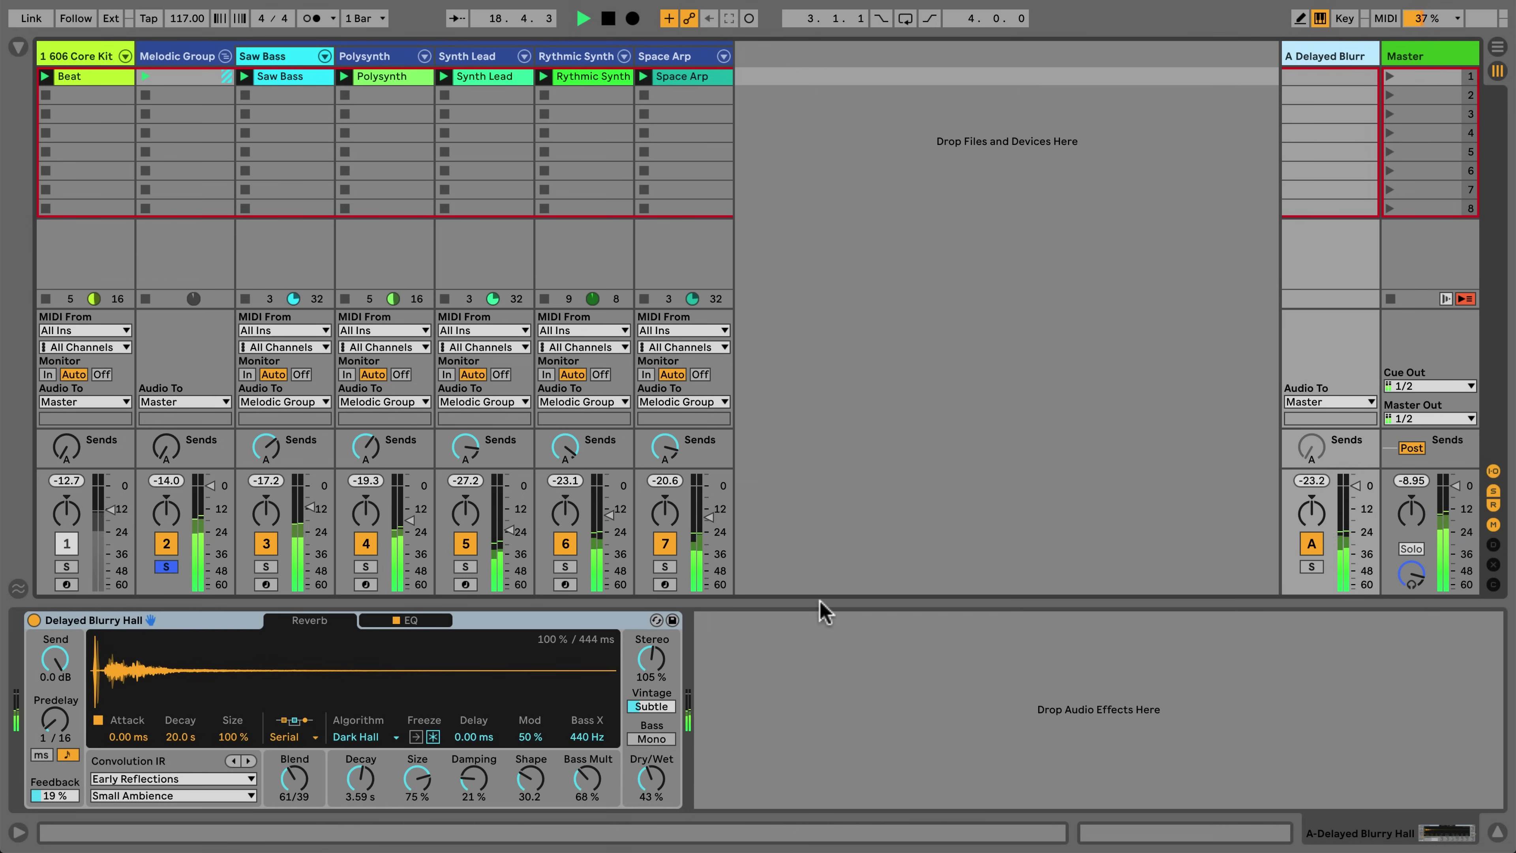
{"action": "left_click_drag", "start_coordinate": [653, 776], "coordinate": [653, 762]}
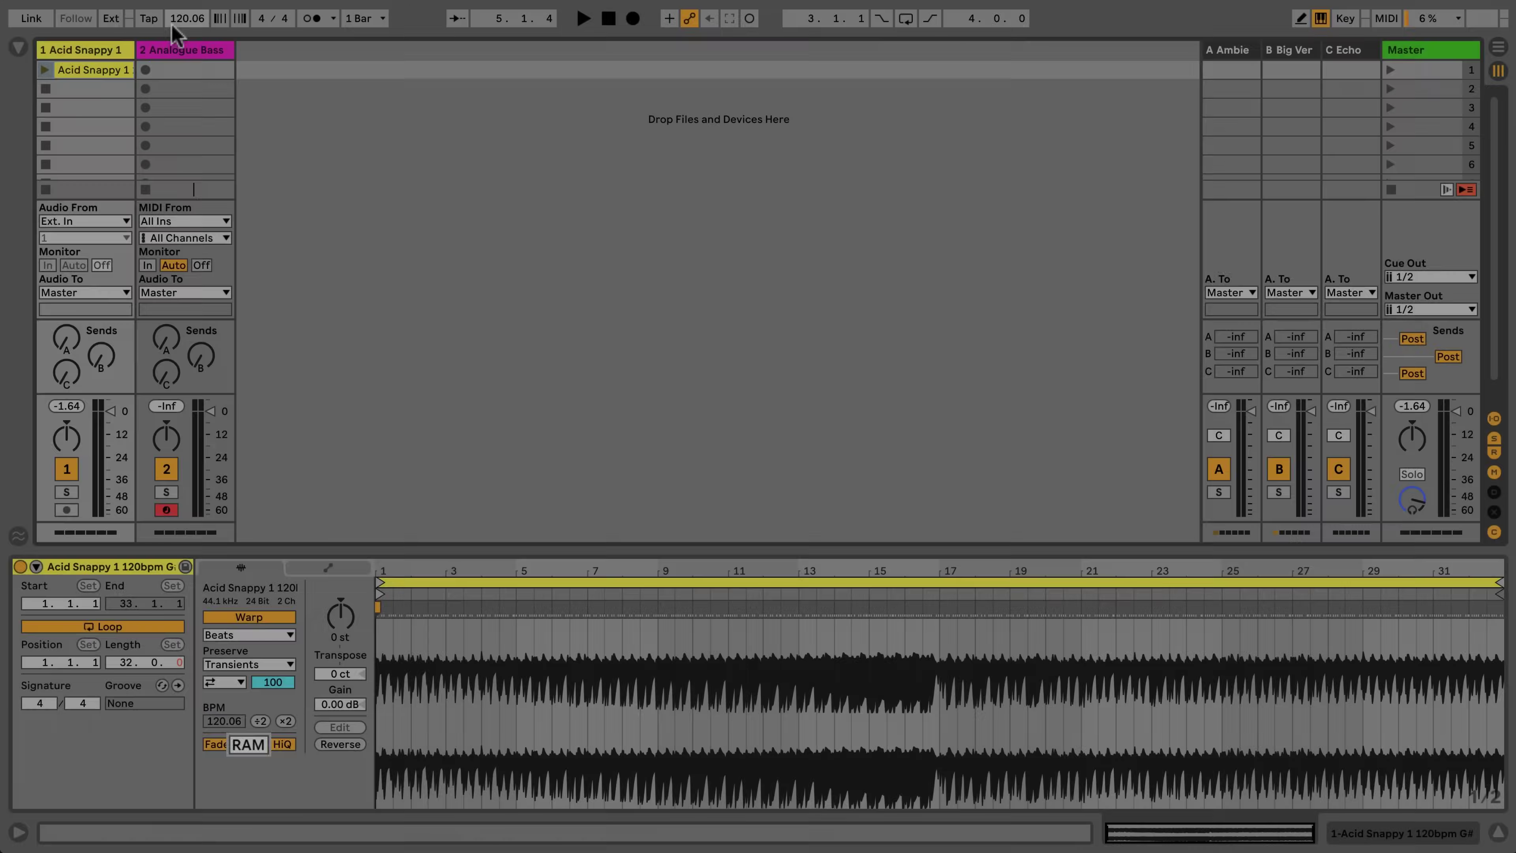
- Select the Analogue Bass track
{"action": "left_click", "coordinate": [176, 53]}
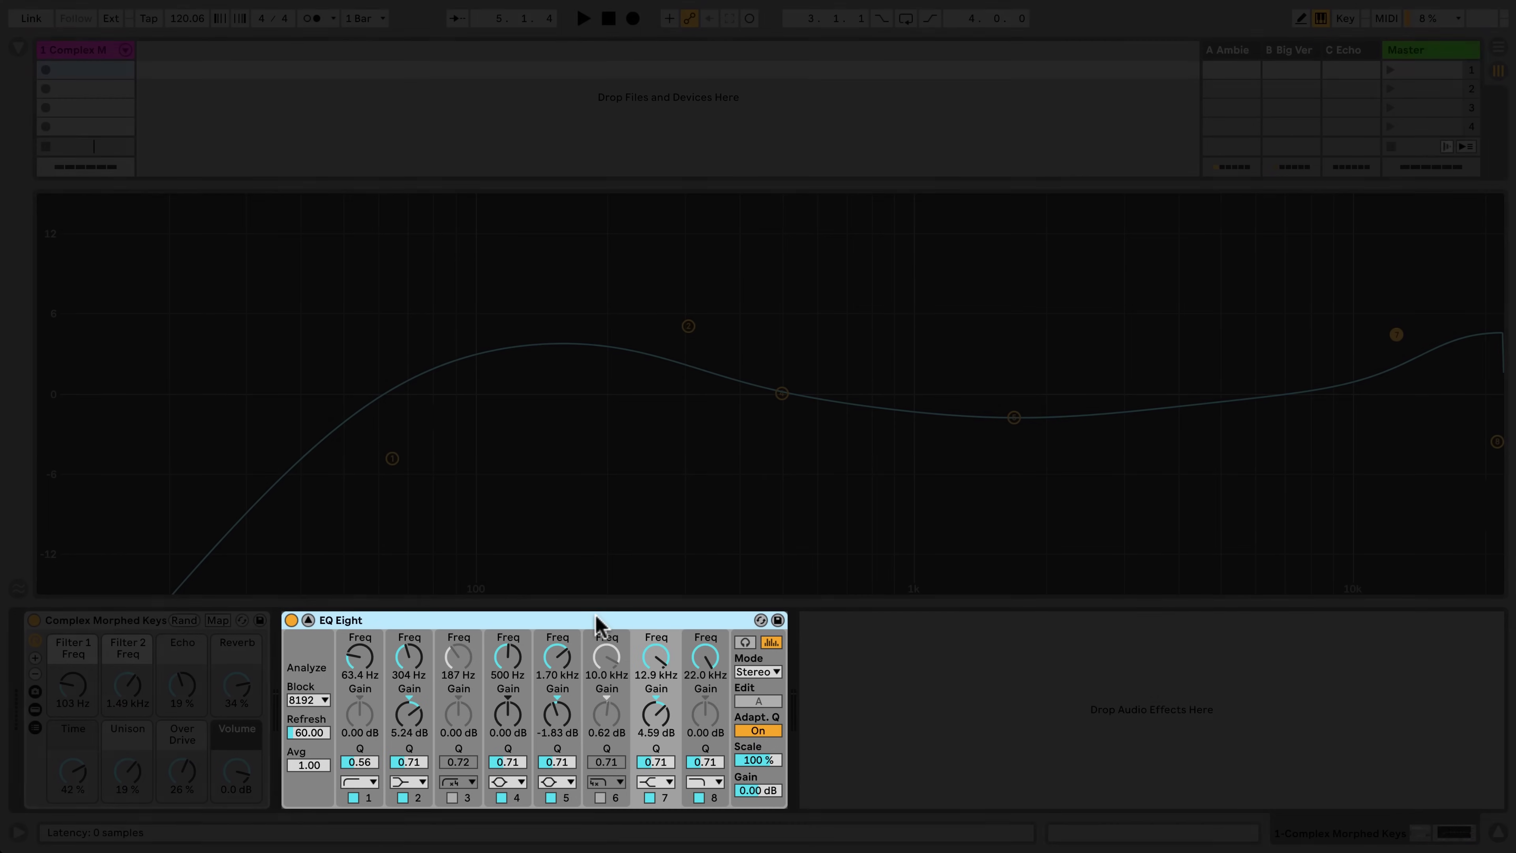
- Bring up the EQ Eight context menu to check its Oversampling entry
{"action": "right_click", "coordinate": [595, 619]}
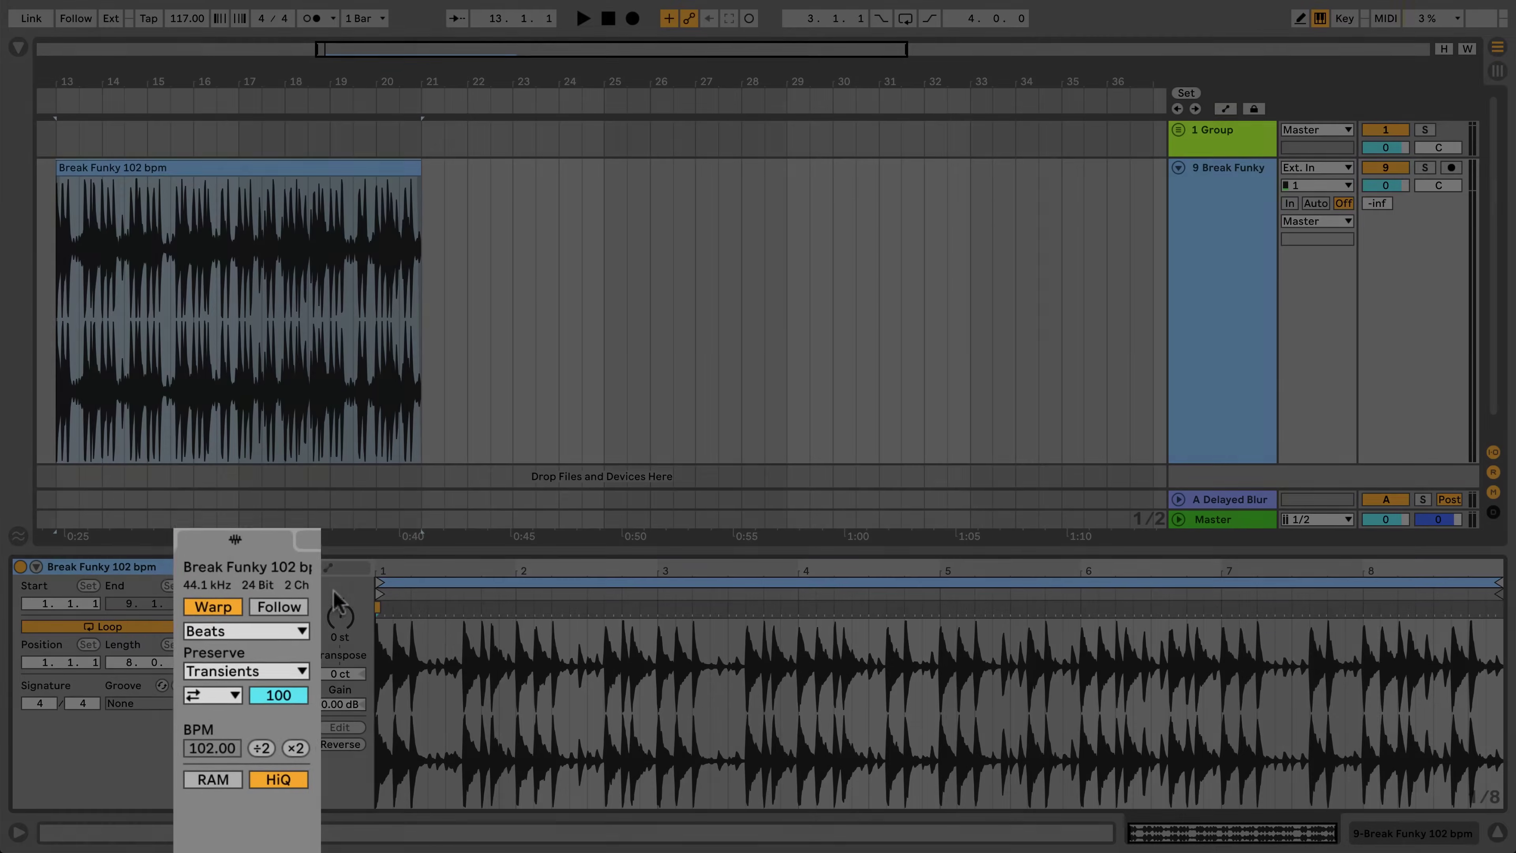
- Review the warp modes and keep the Break Funky 102 bpm clip on Beats
{"action": "left_click", "coordinate": [278, 635]}
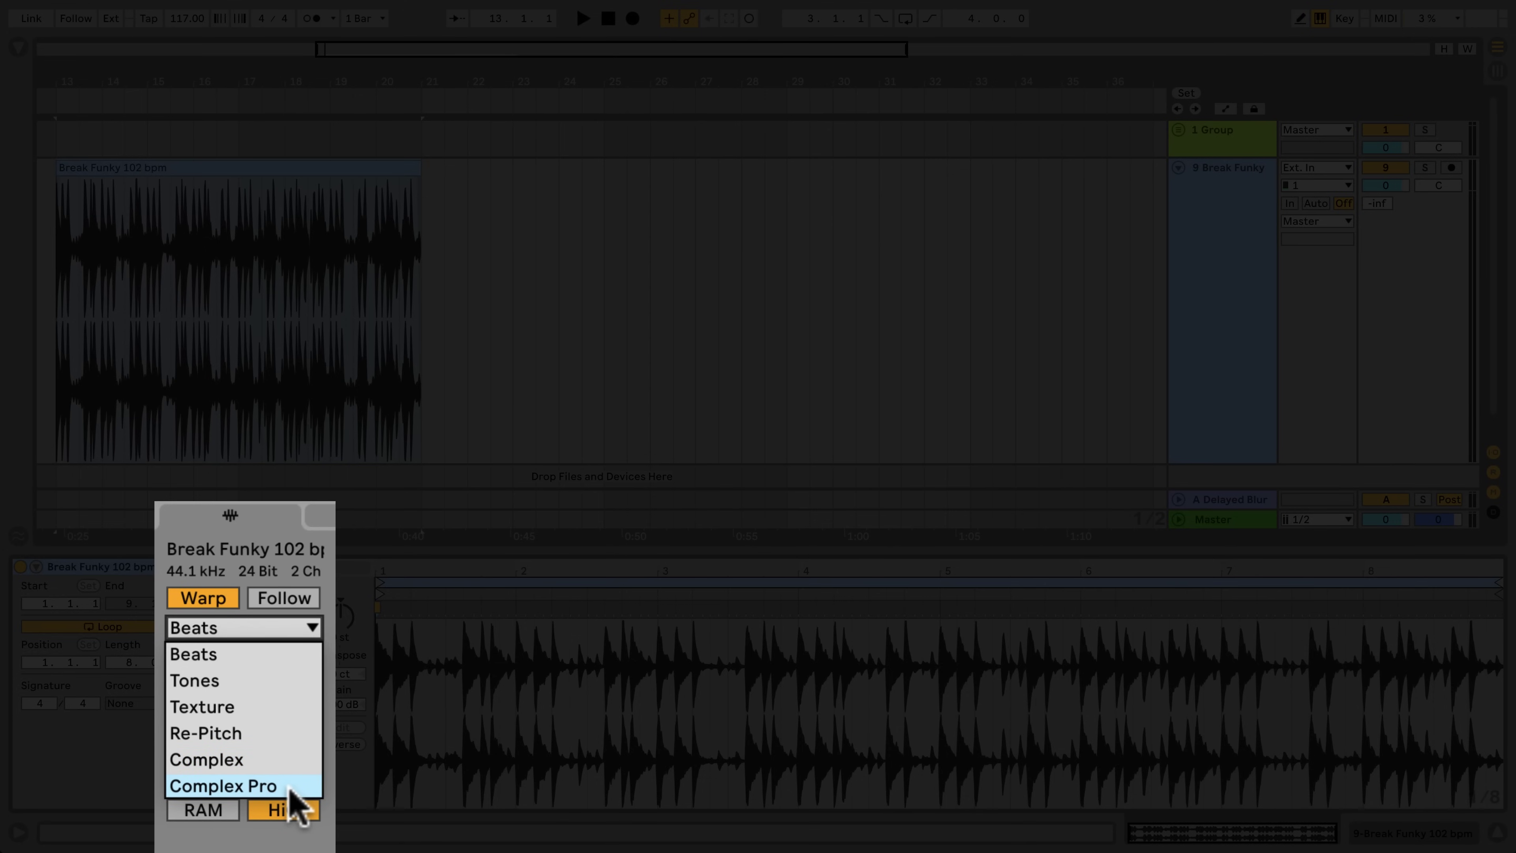
{"action": "left_click", "coordinate": [296, 627]}
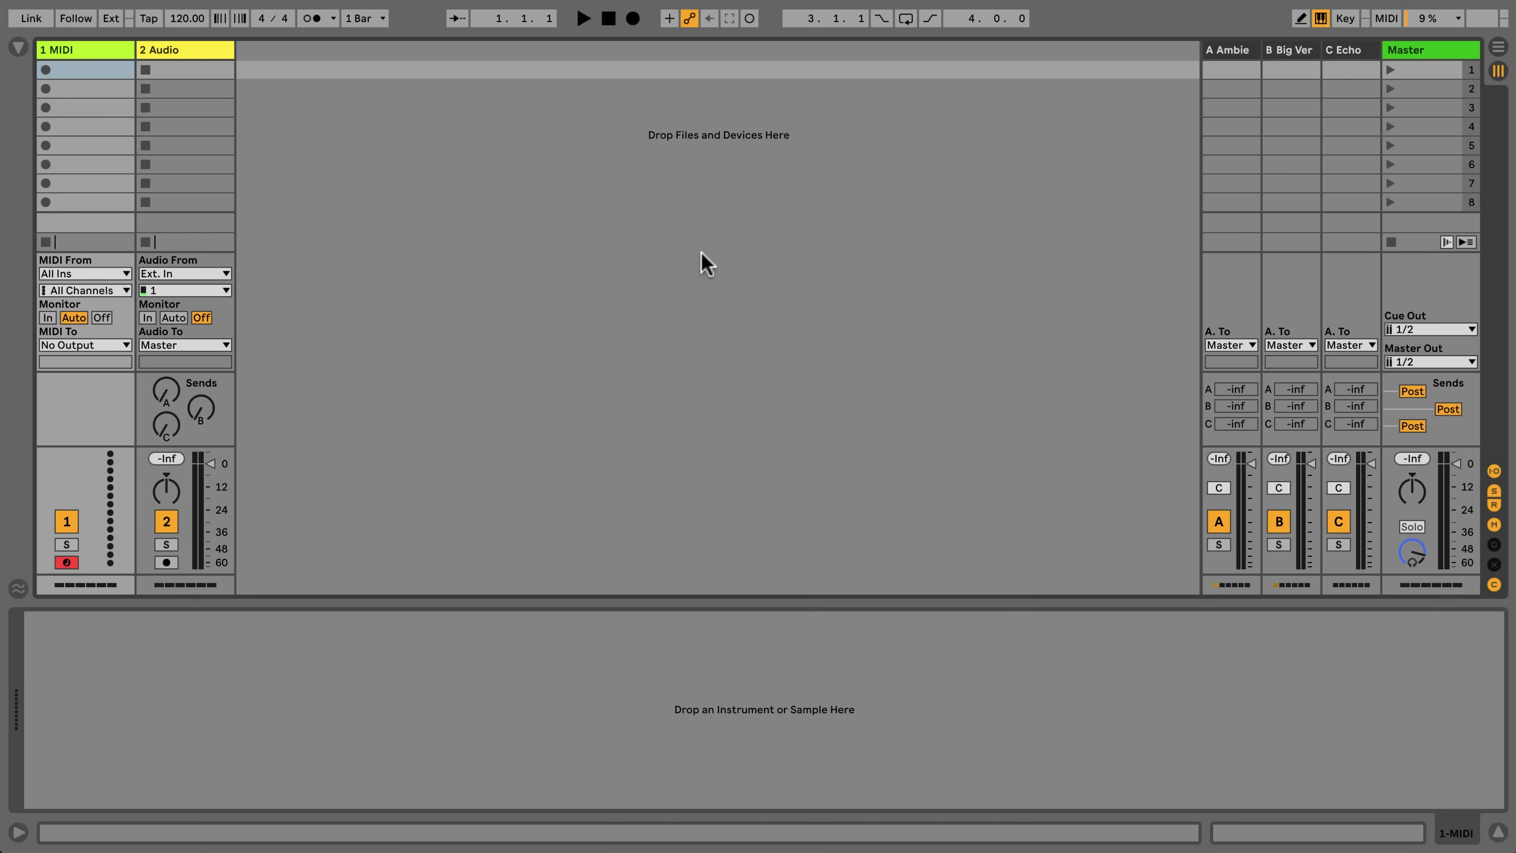
- In Audio preferences' Input Config, deactivate stereo inputs 5/6, 7/8 and 11/12 and confirm
{"action": "key", "text": "super+comma"}
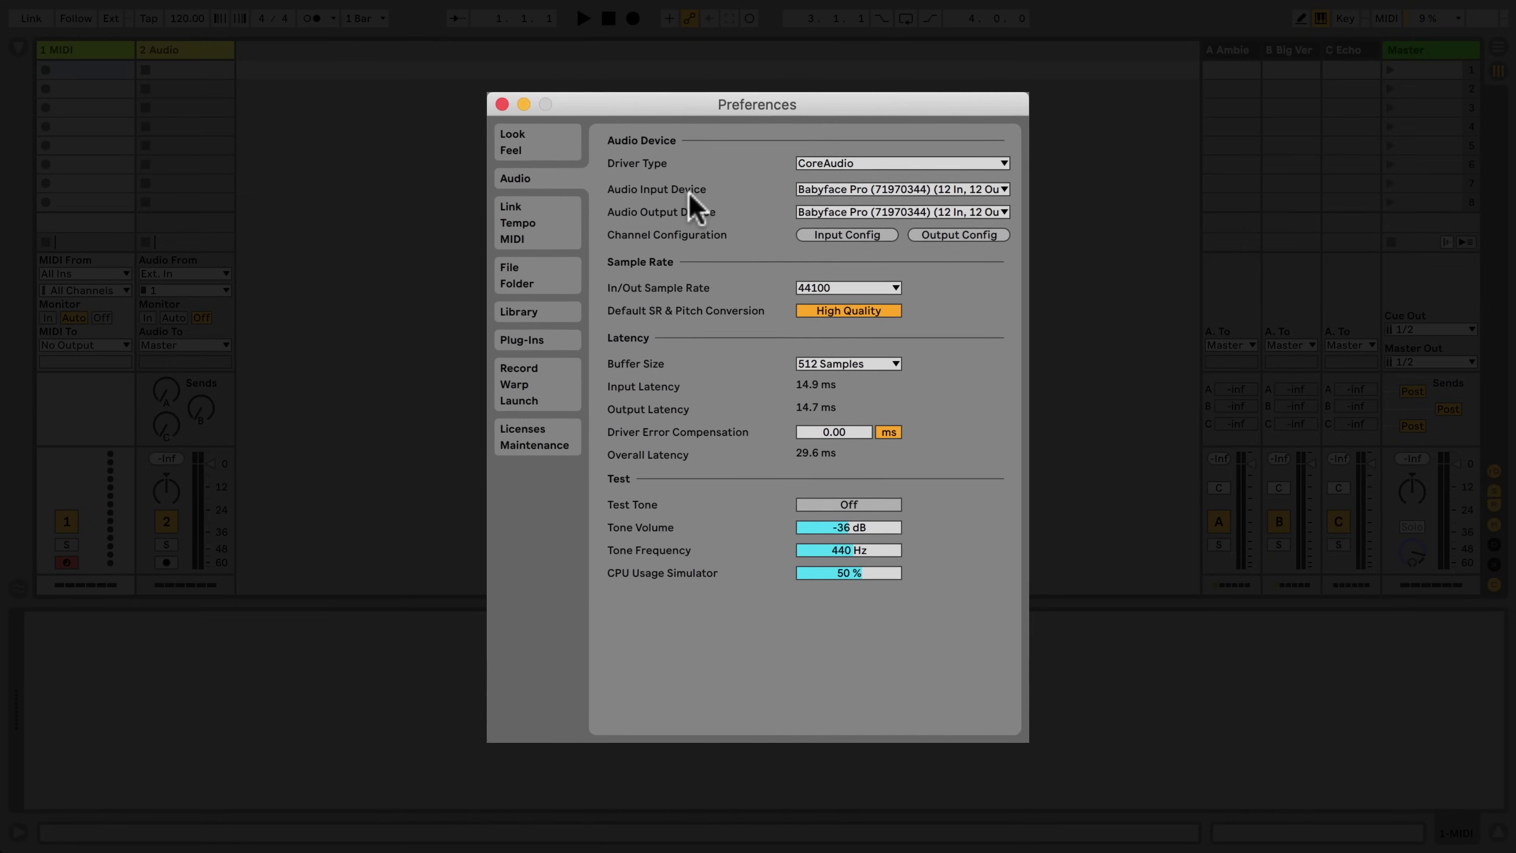
{"action": "left_click", "coordinate": [807, 235]}
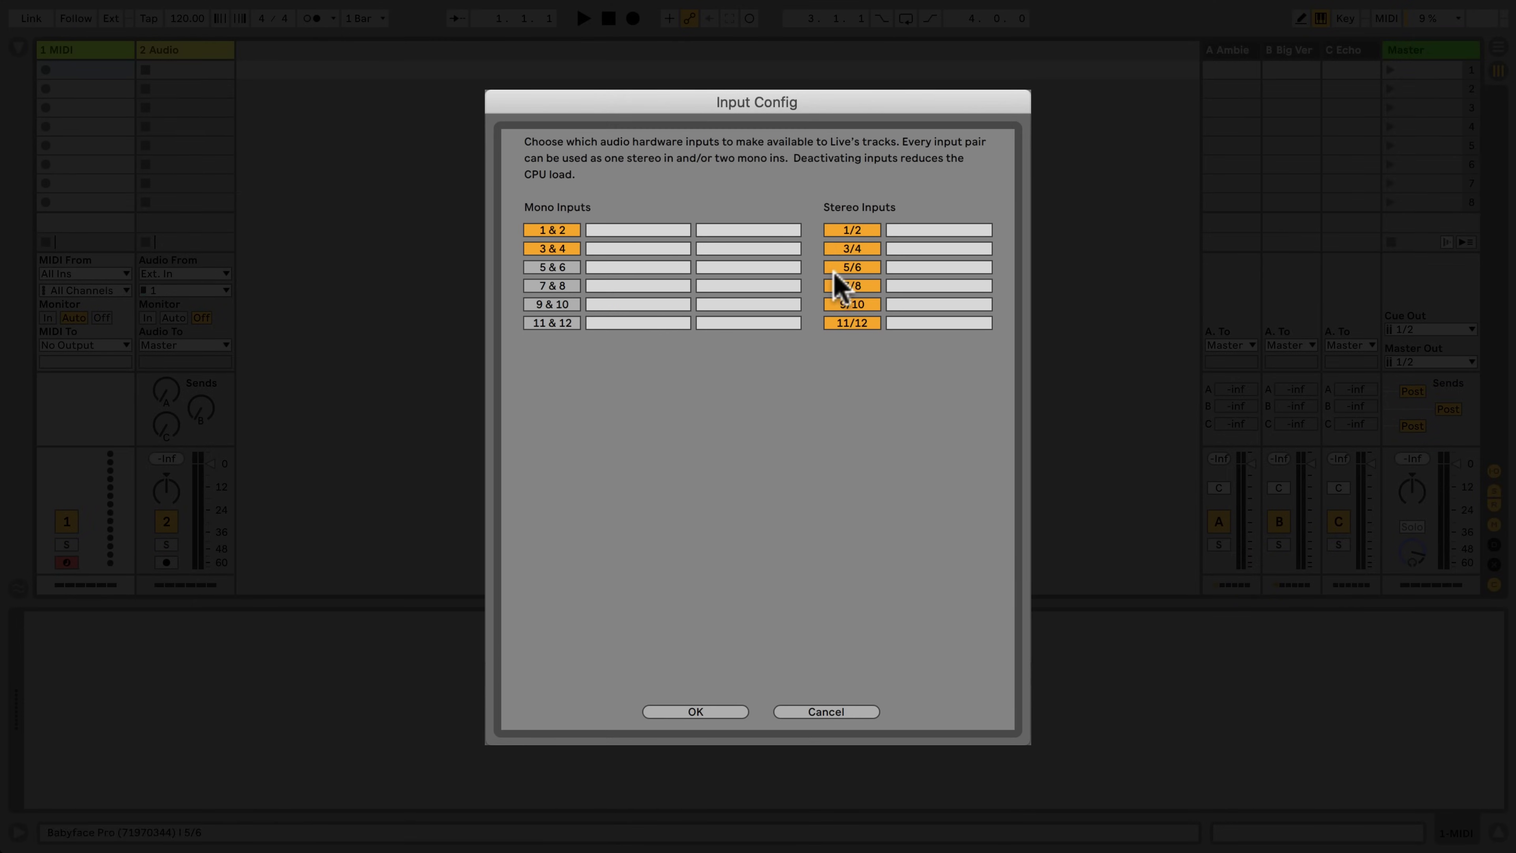
{"action": "left_click", "coordinate": [842, 267]}
{"action": "left_click", "coordinate": [849, 286]}
{"action": "left_click", "coordinate": [850, 323]}
{"action": "left_click", "coordinate": [695, 711]}
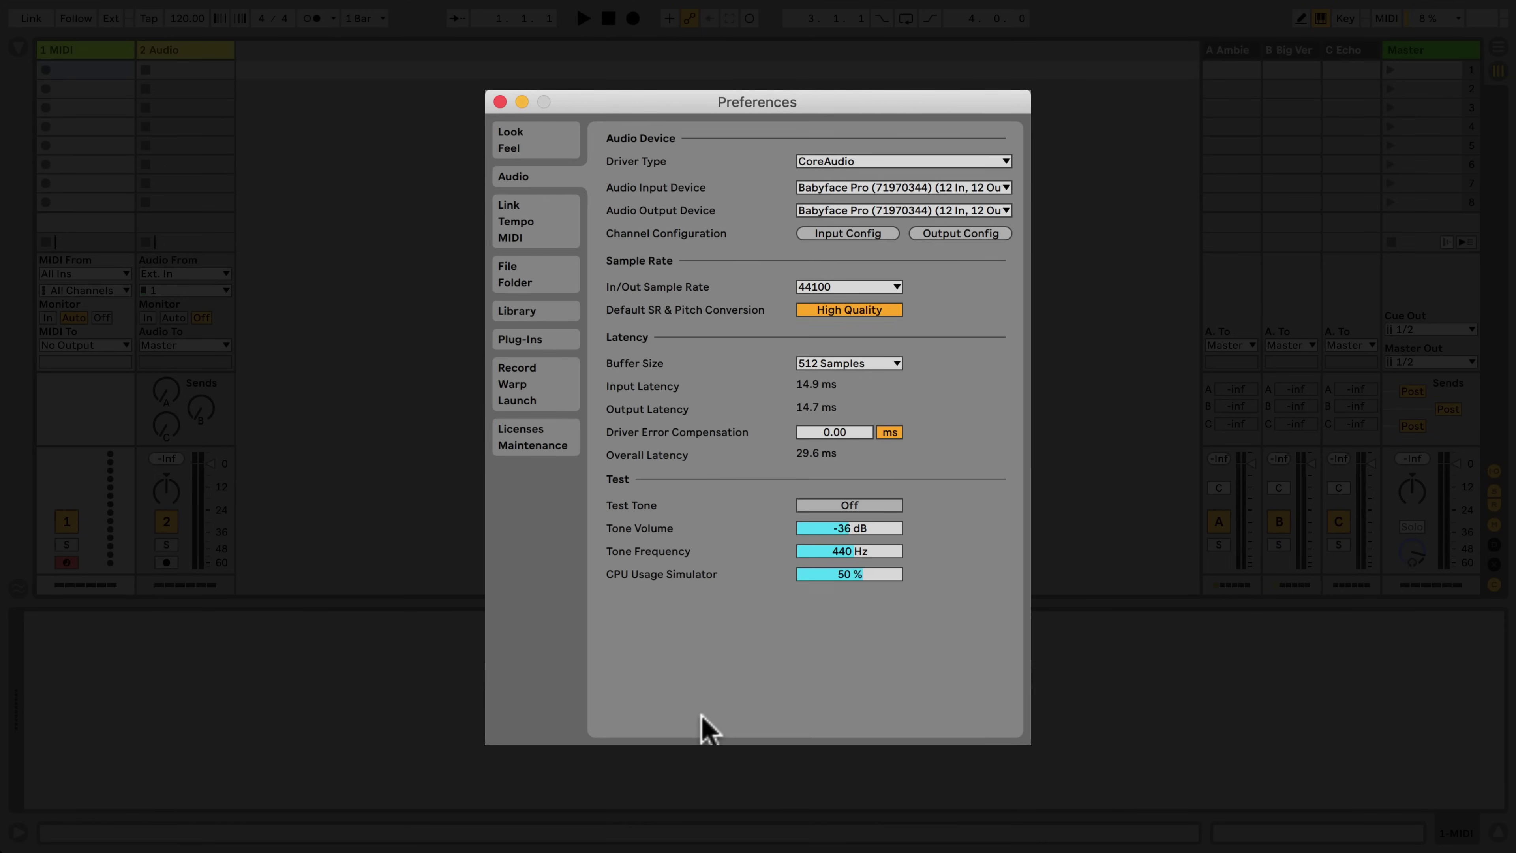